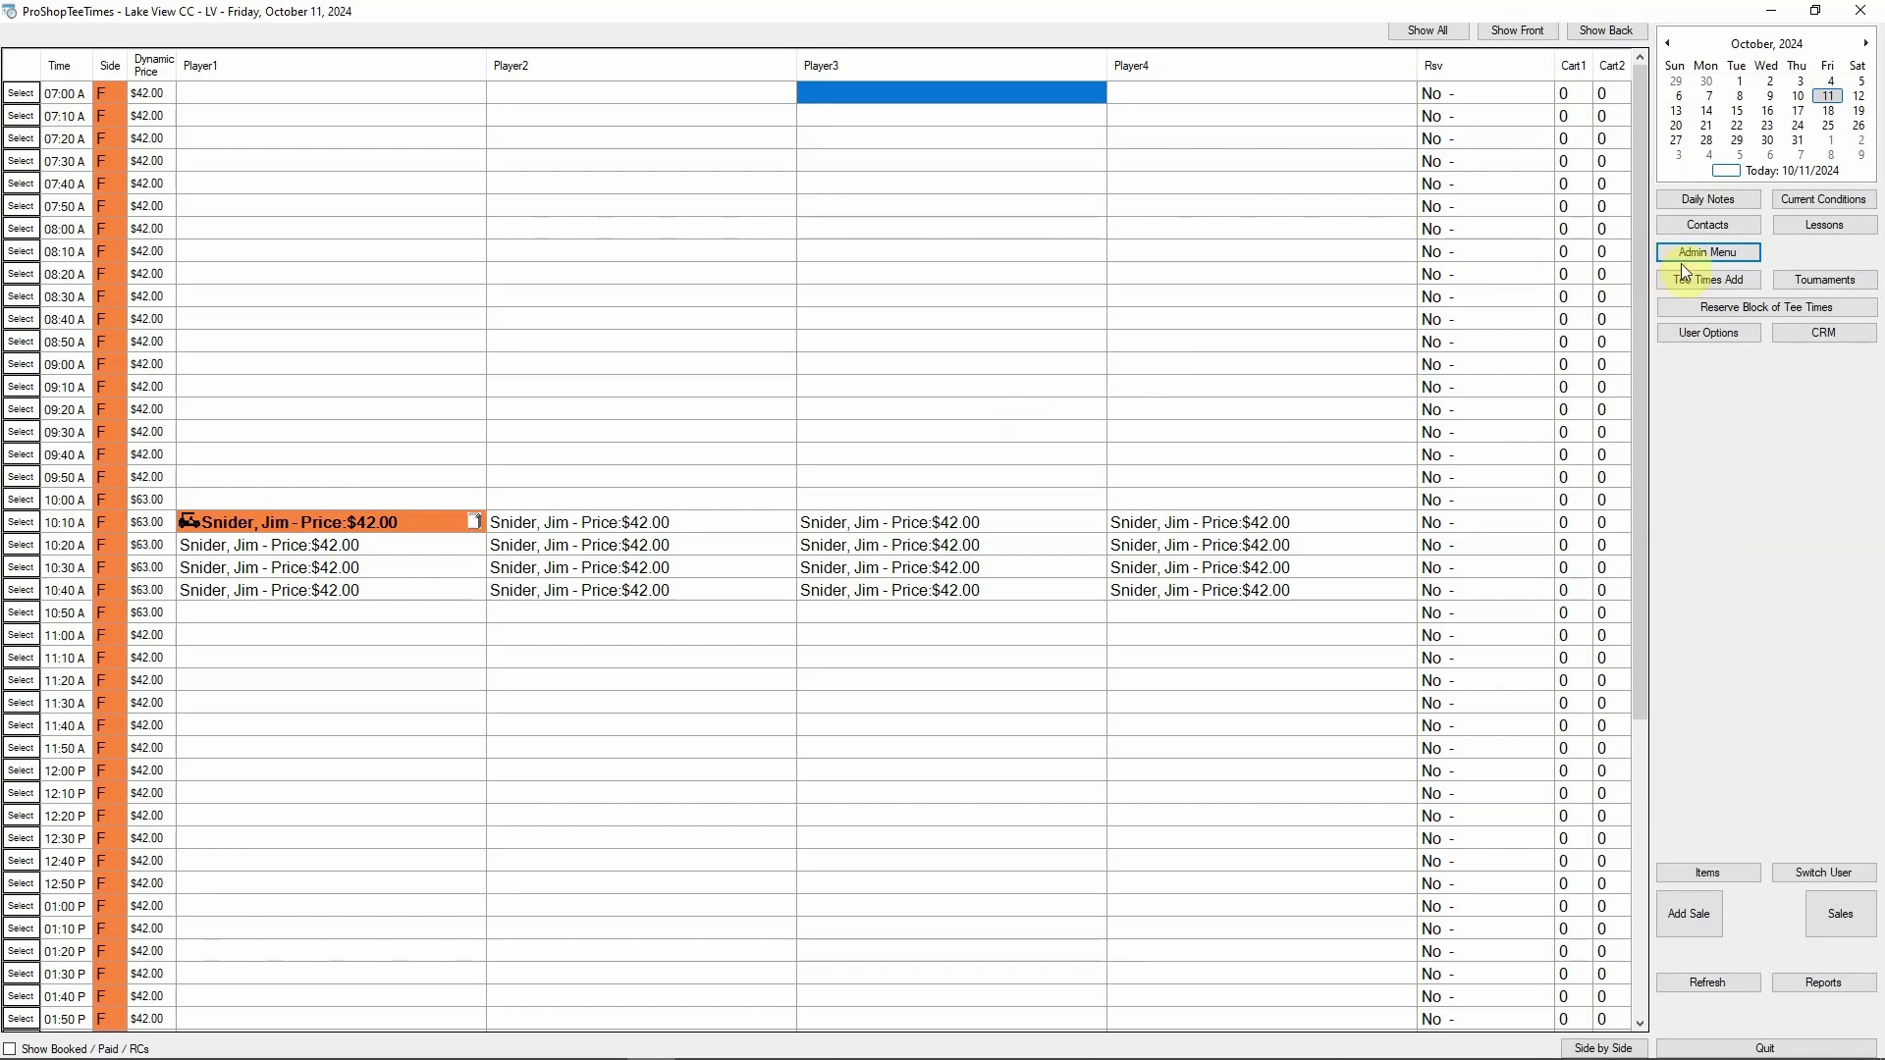
Bill 1.5% late fees on member balances dating from before 8/31/2024 via End of Month Tasks
left_click(1687, 250)
left_click(946, 577)
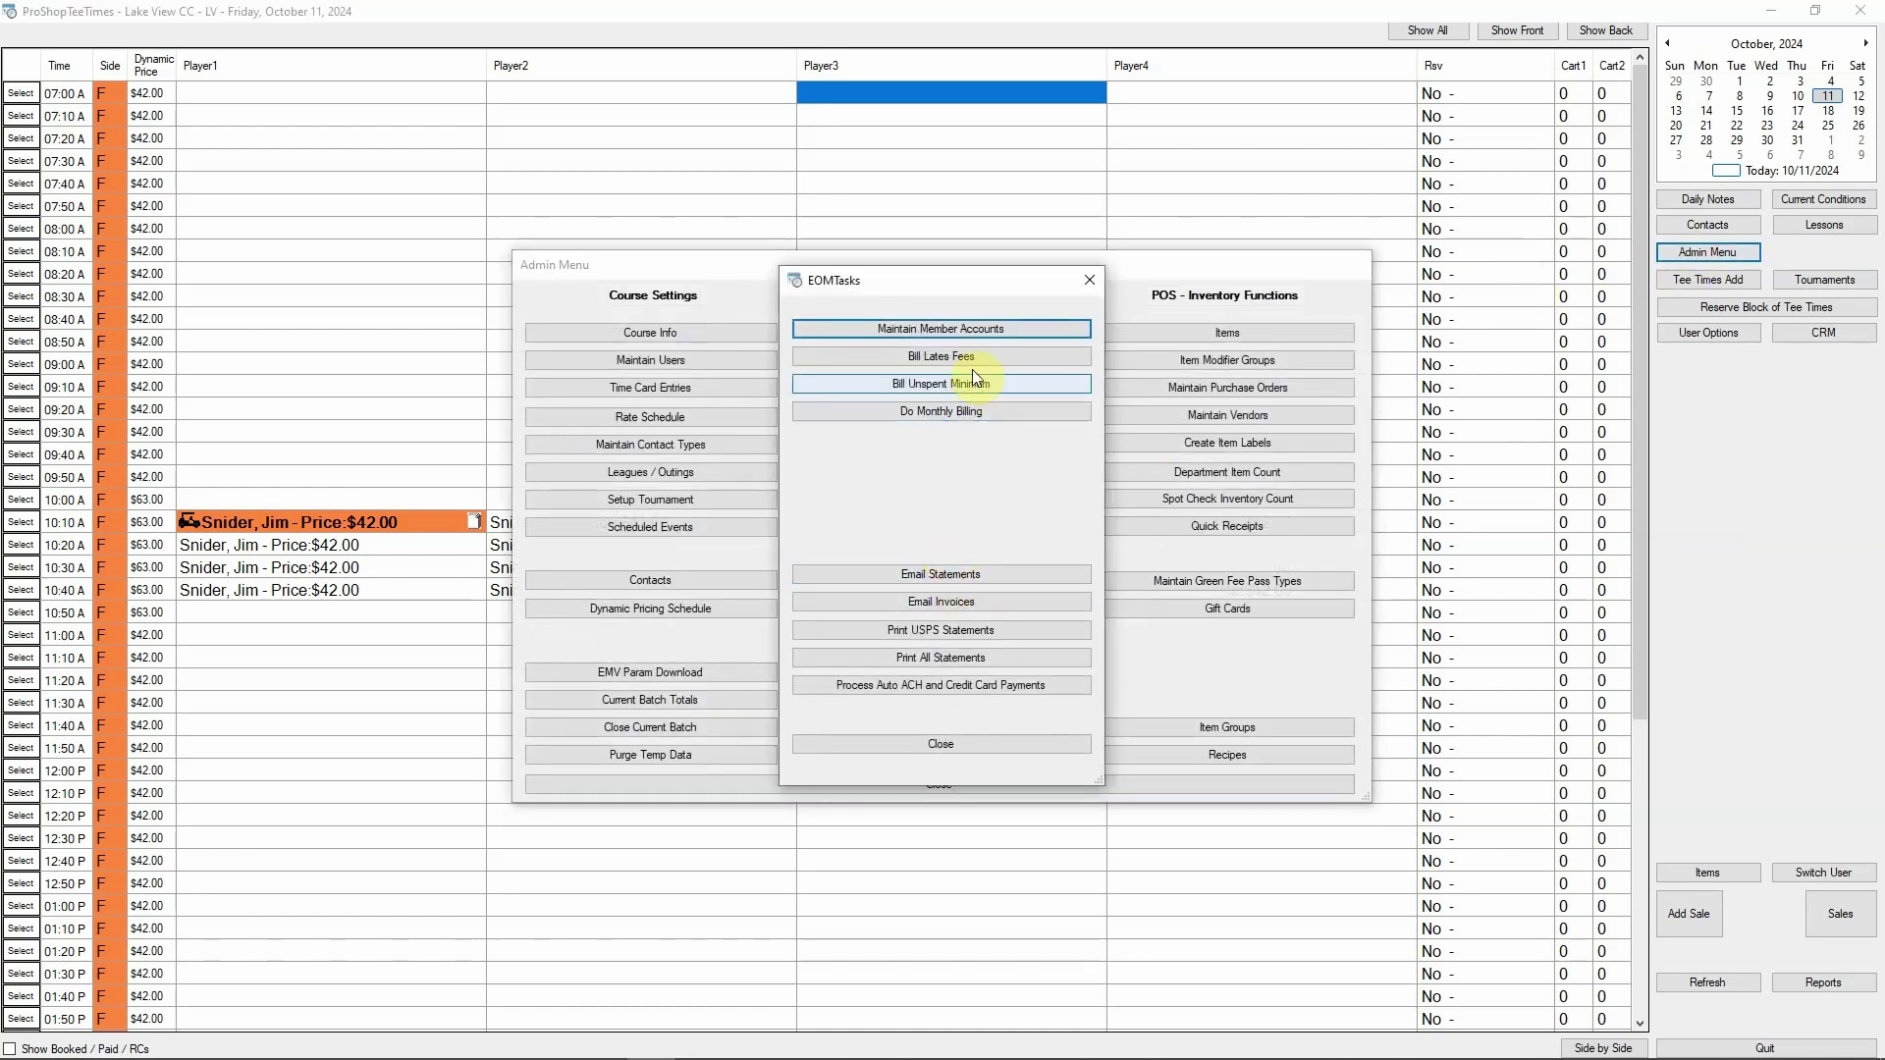
left_click(971, 362)
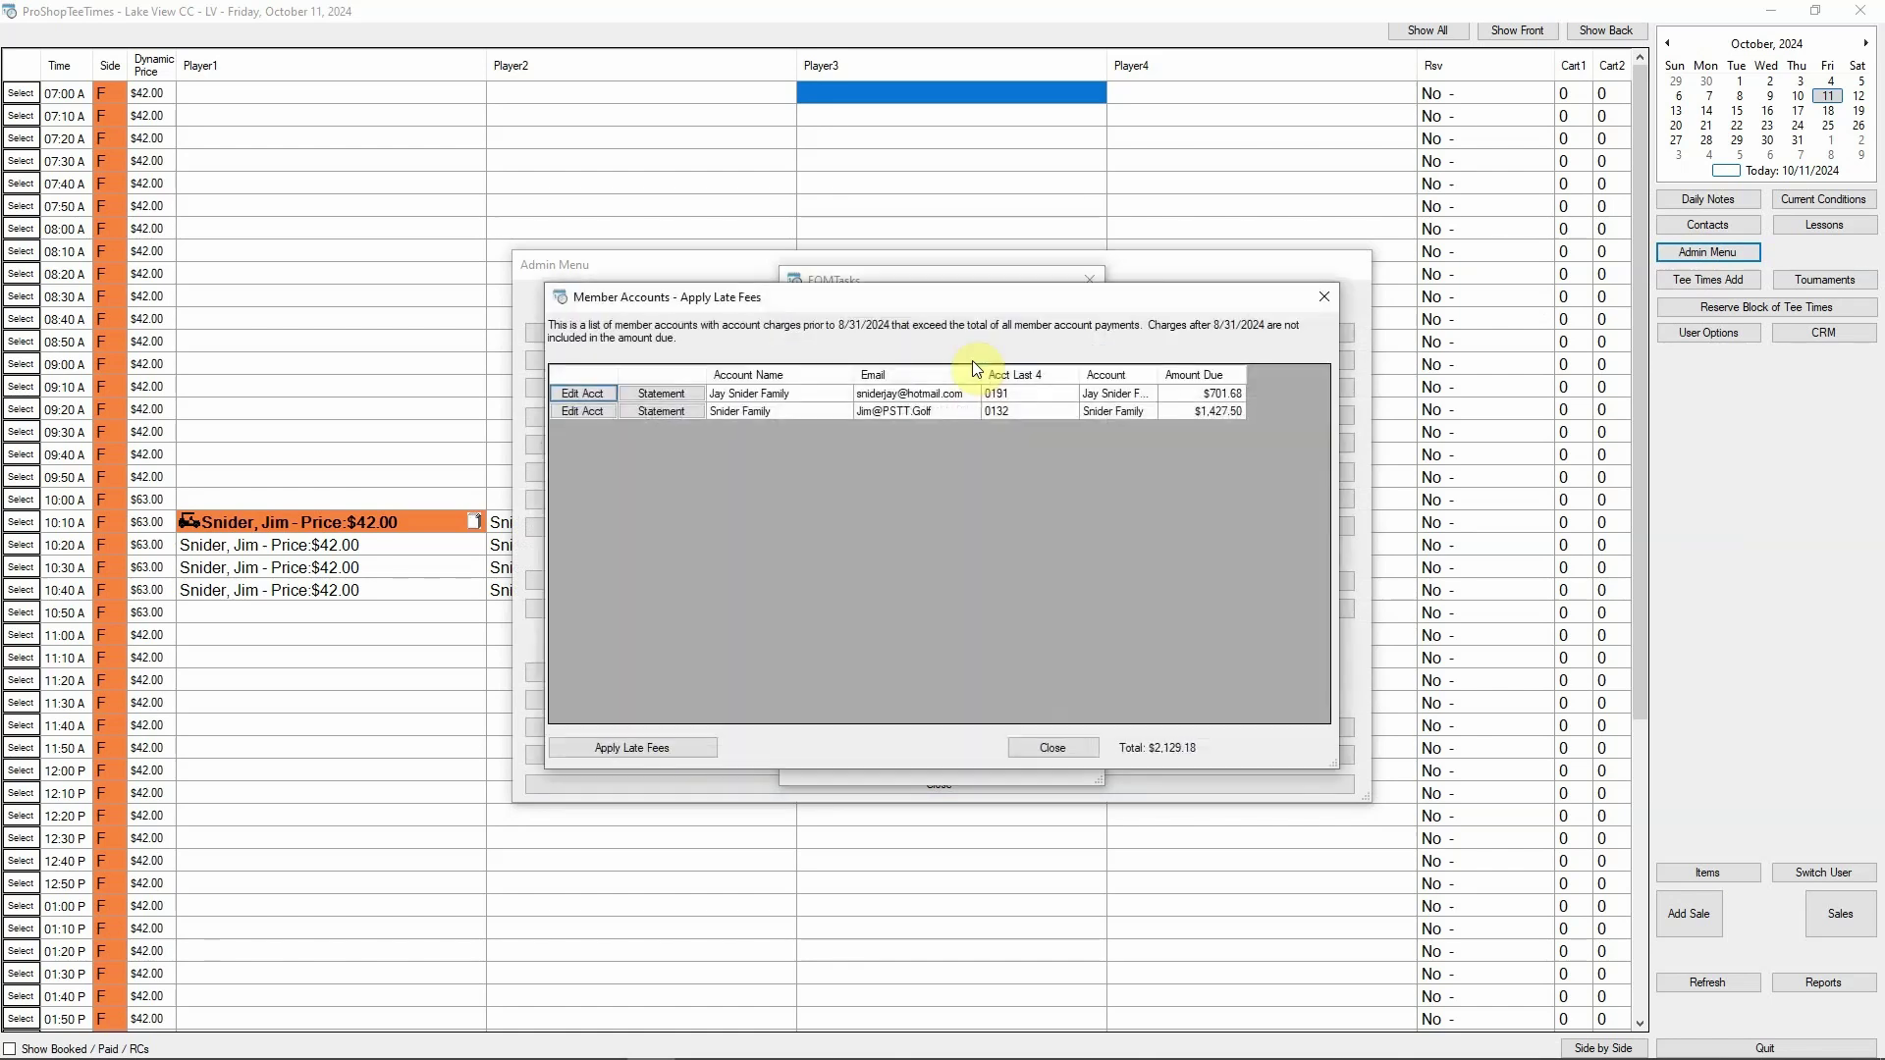
left_click(583, 750)
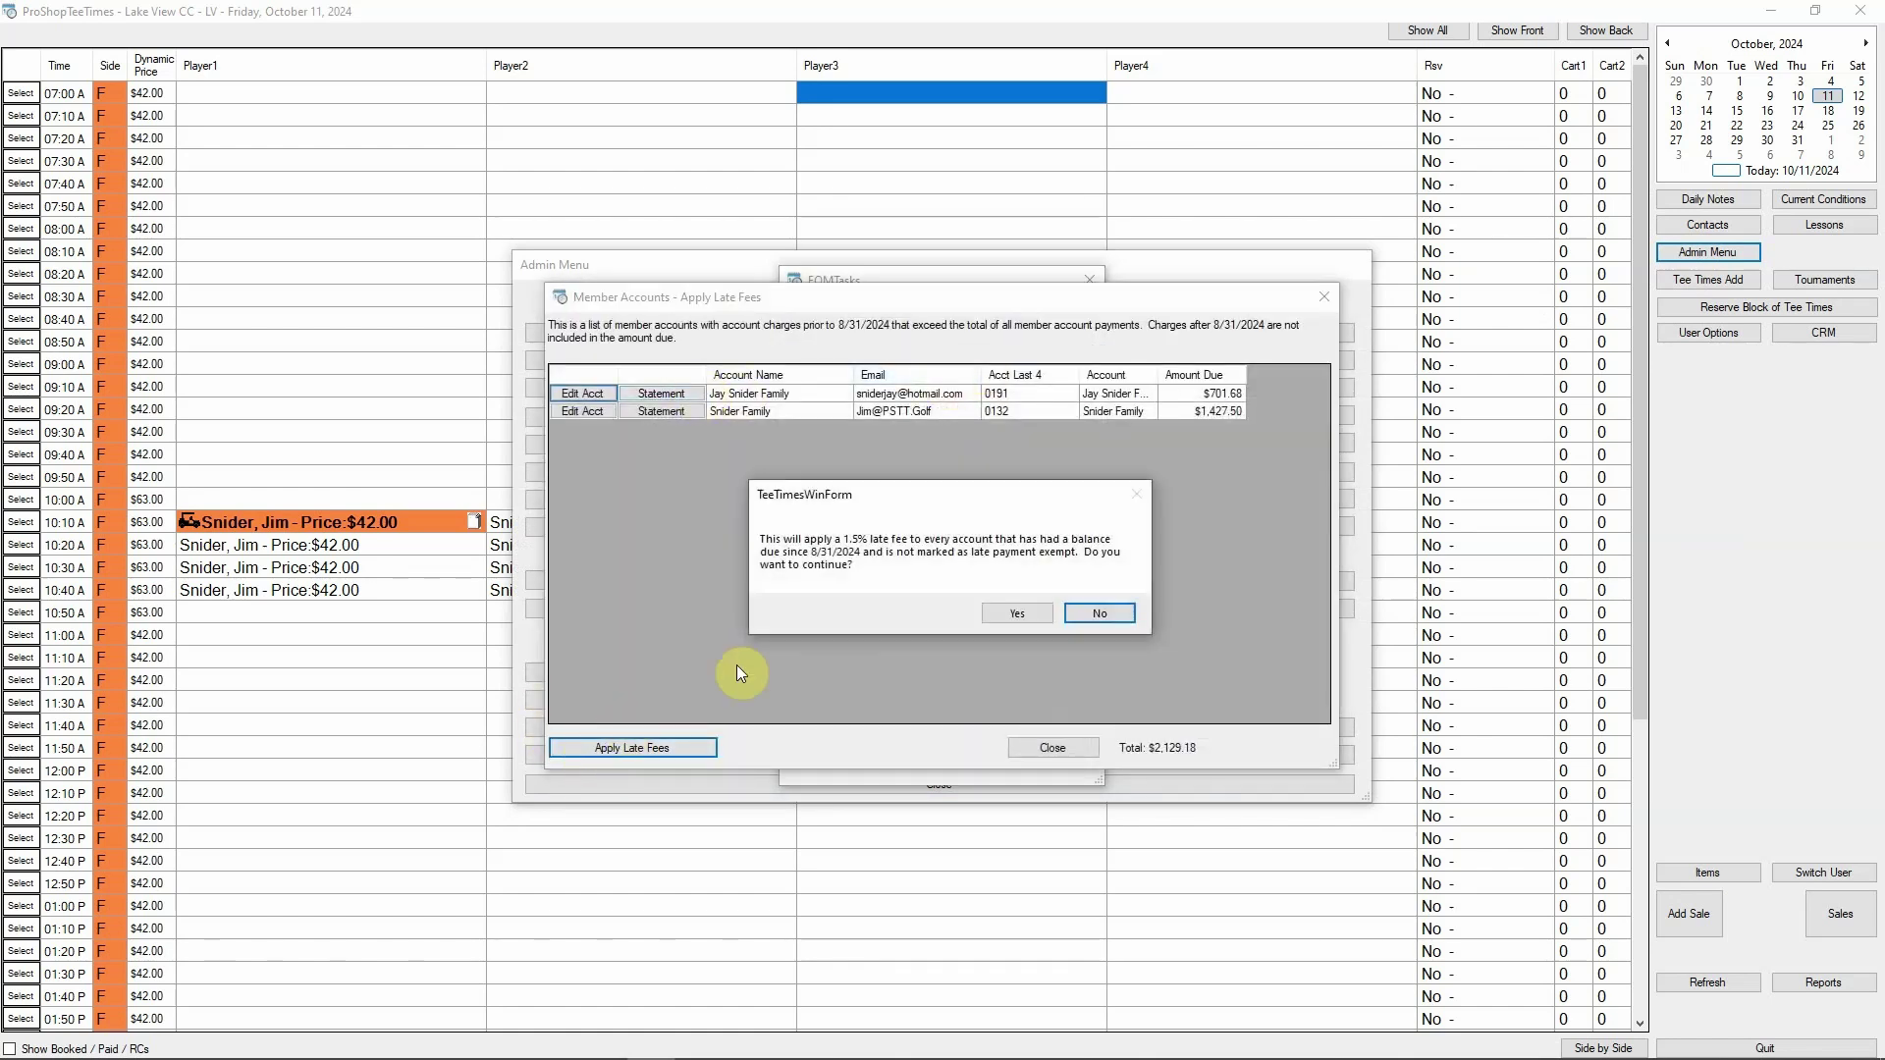
left_click(998, 614)
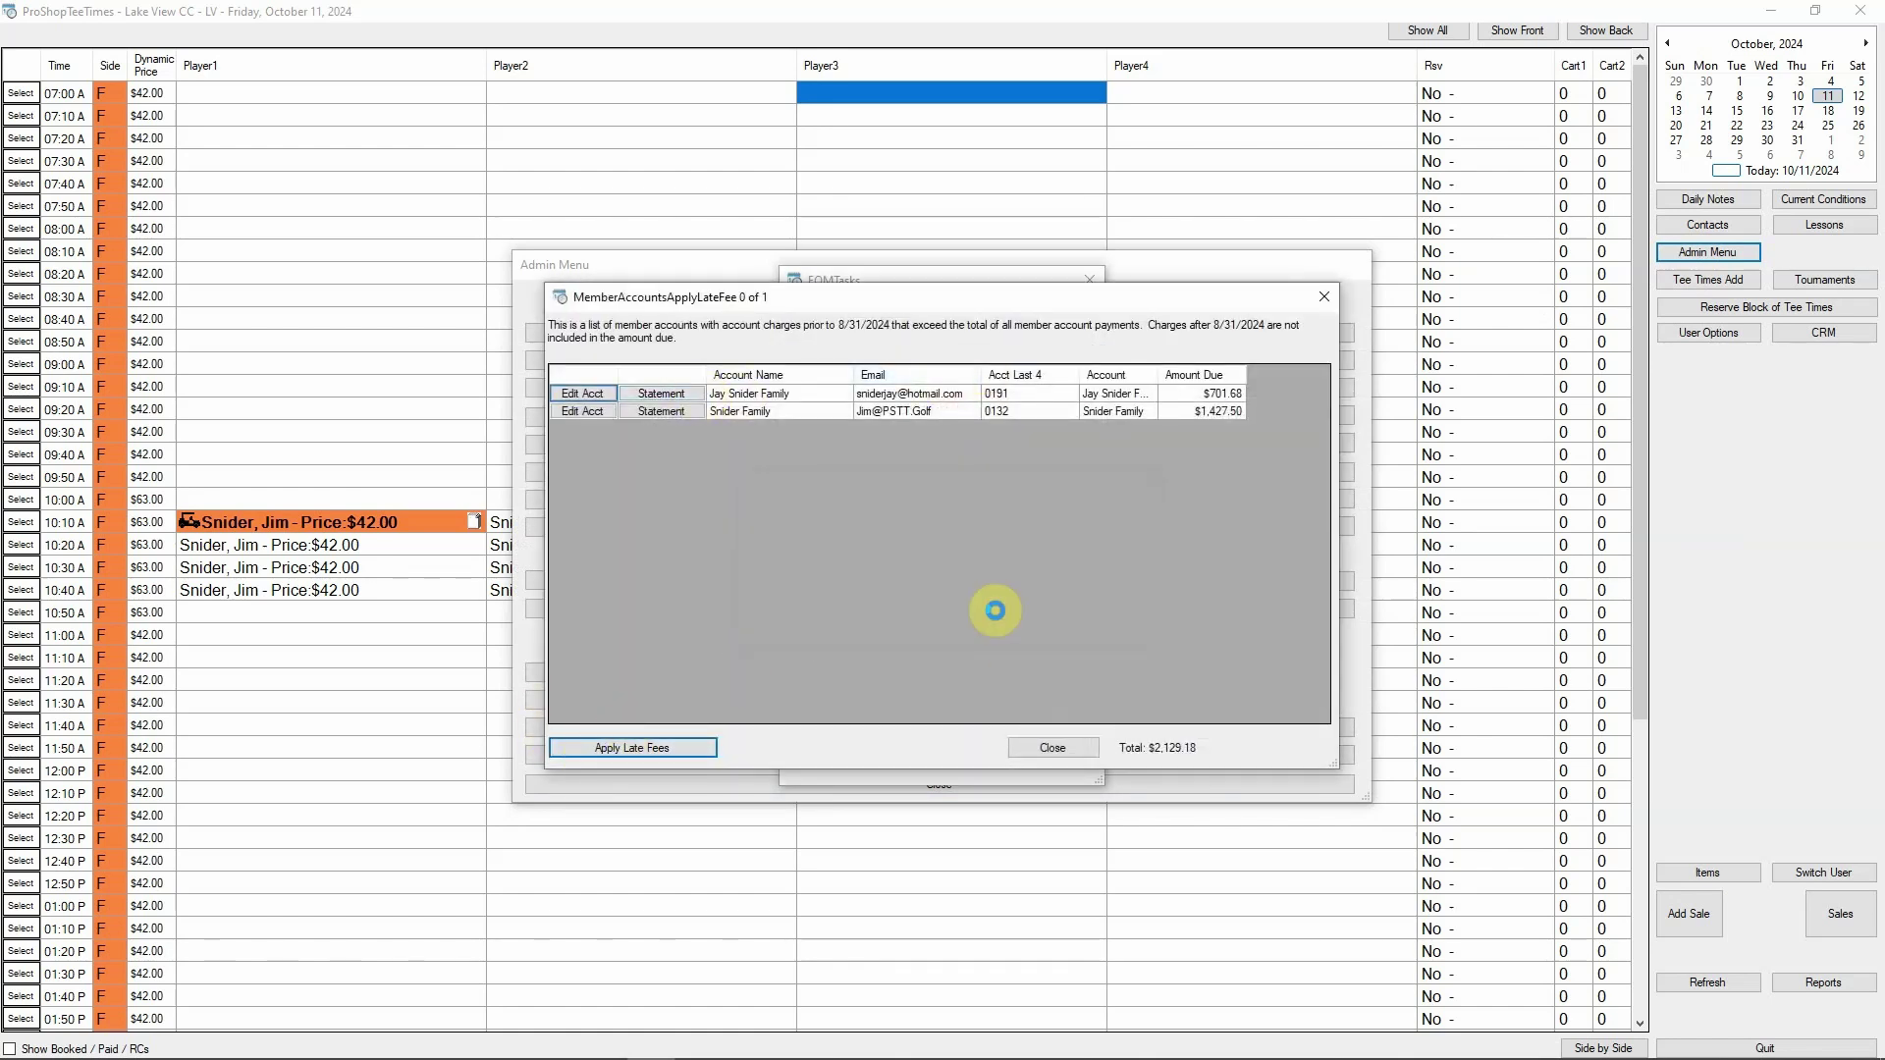
left_click(993, 602)
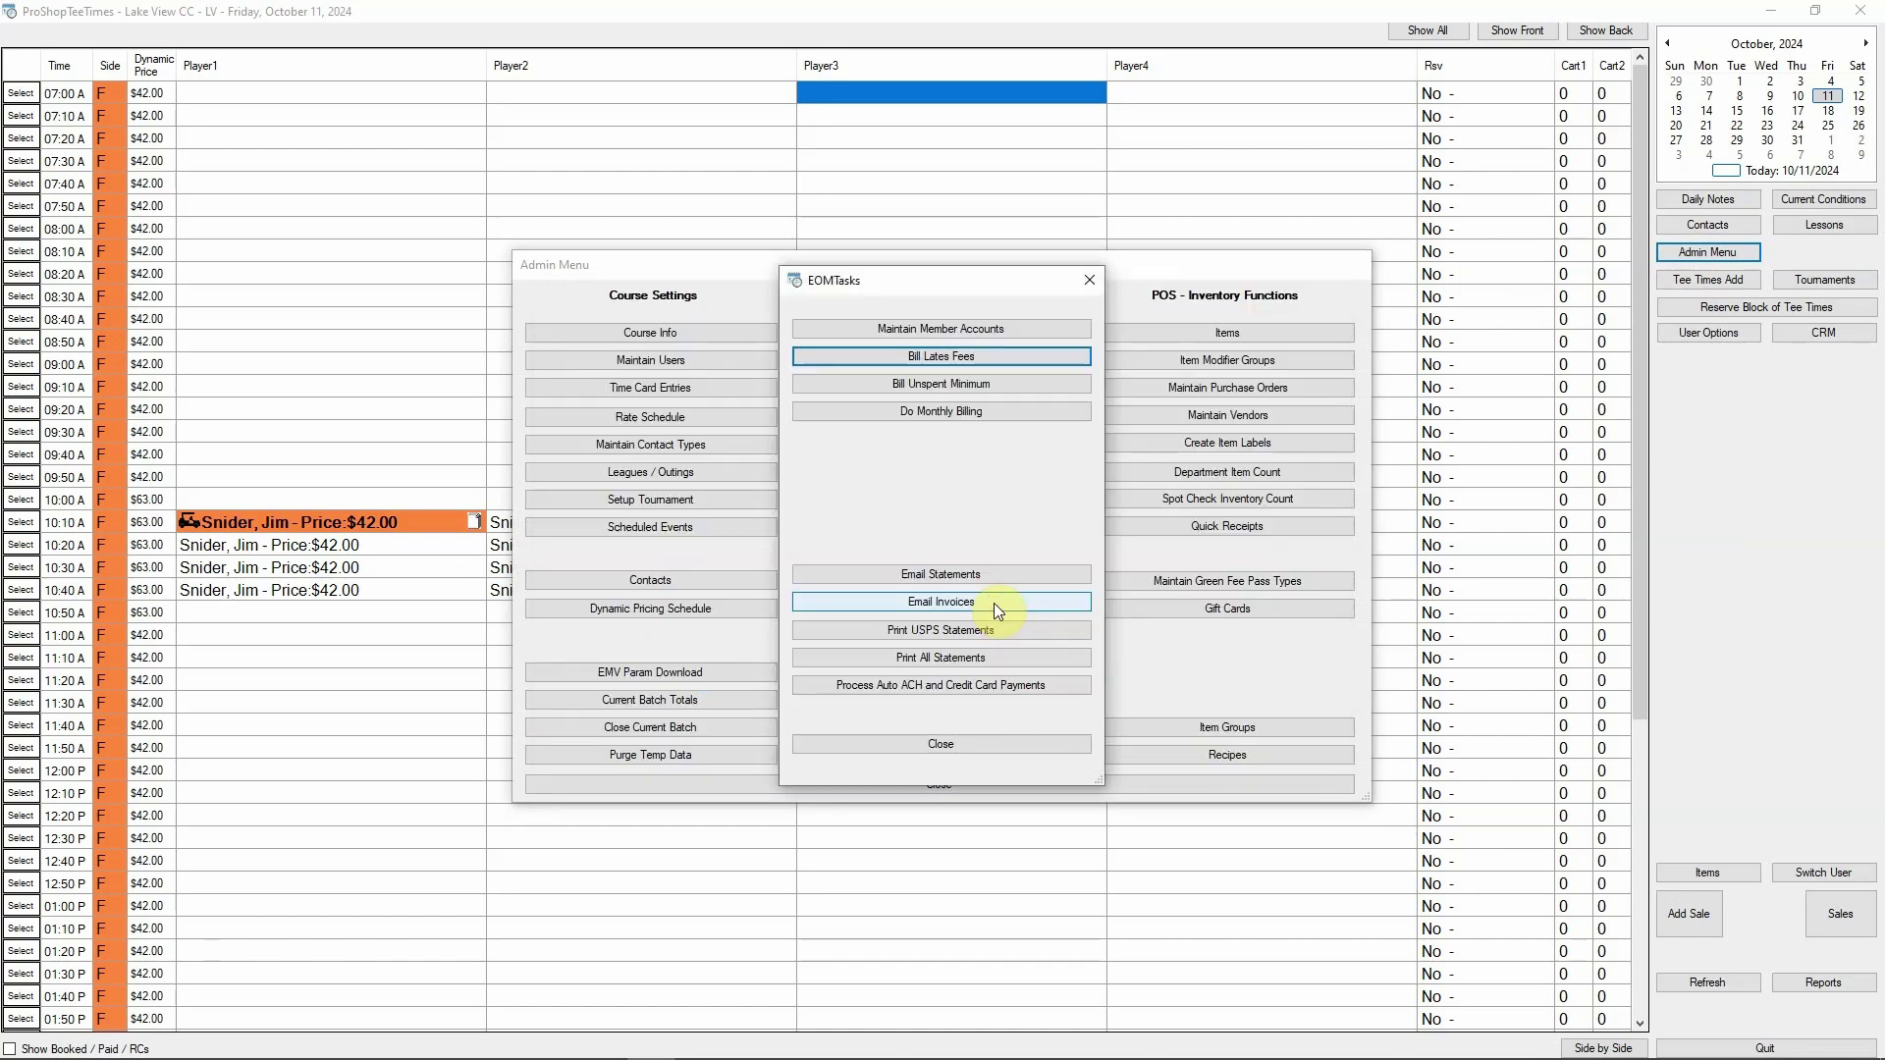
Add the unspent quarterly minimums, $129.78 in total, as sales to three member accounts
left_click(914, 383)
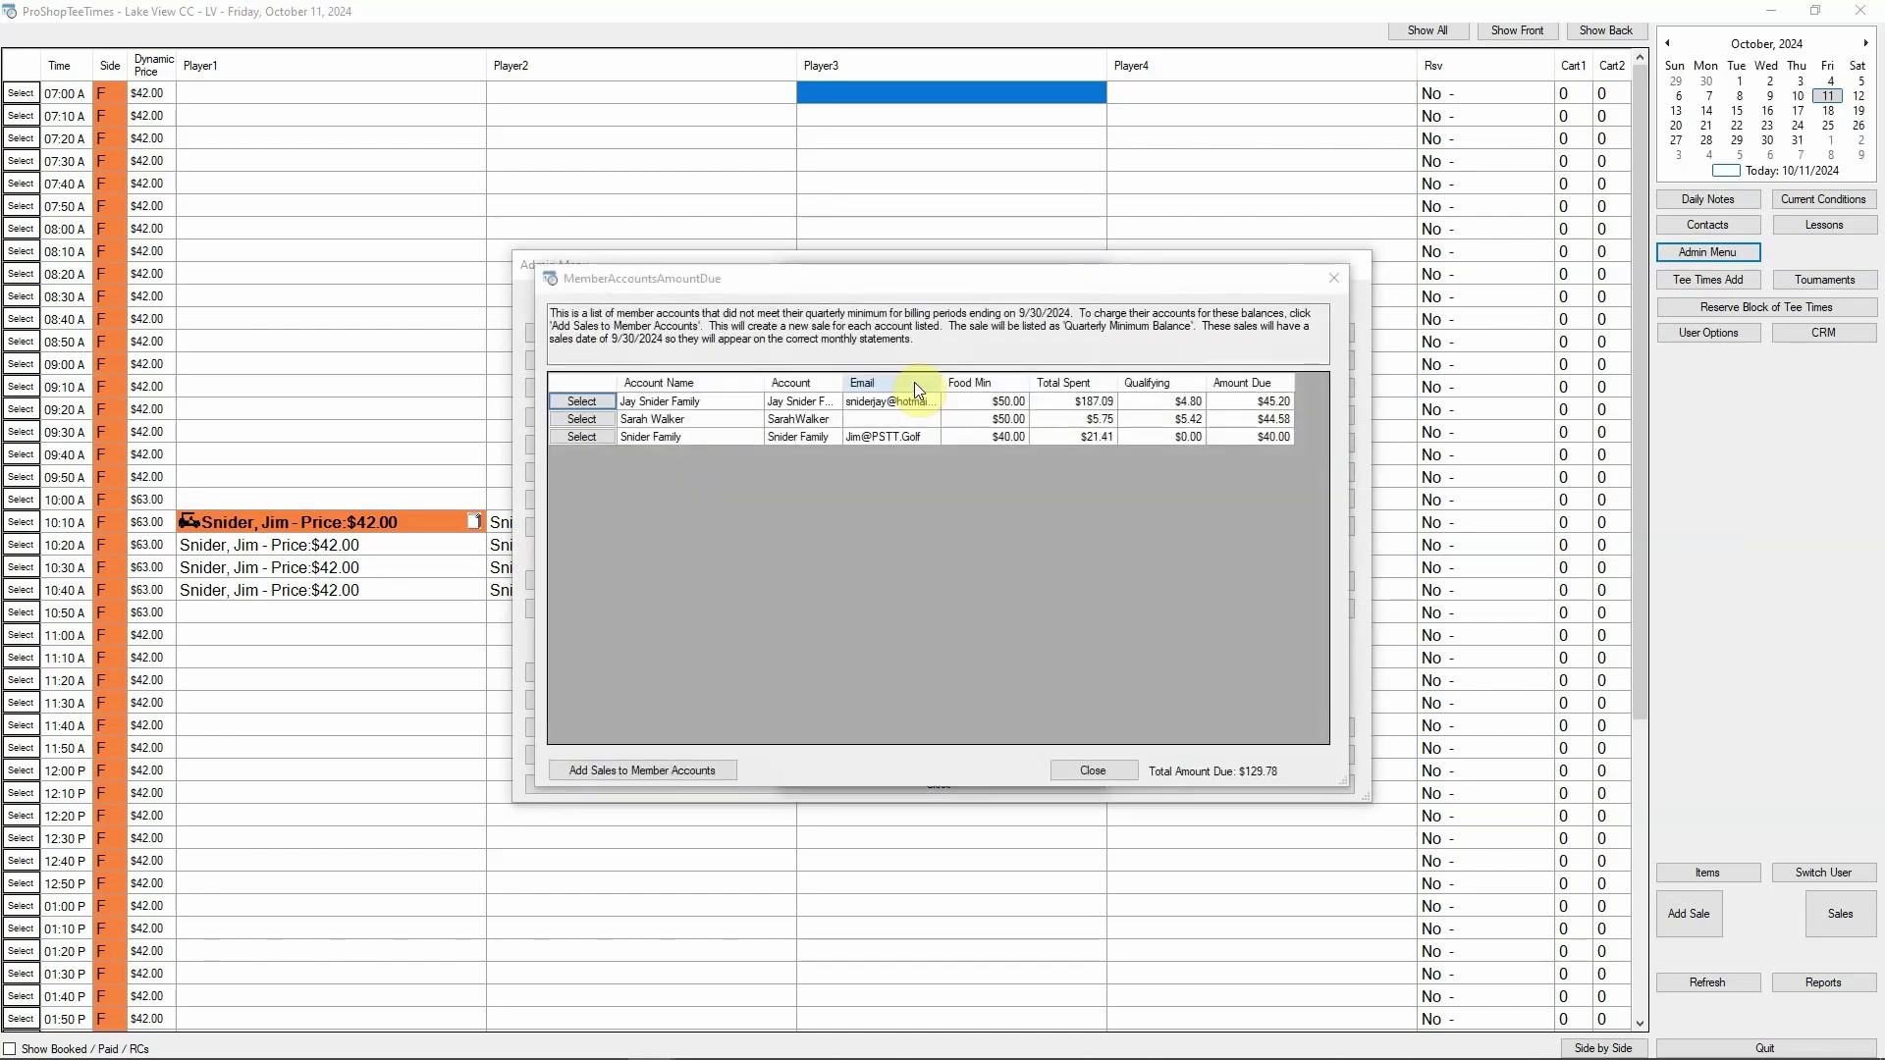
left_click(592, 768)
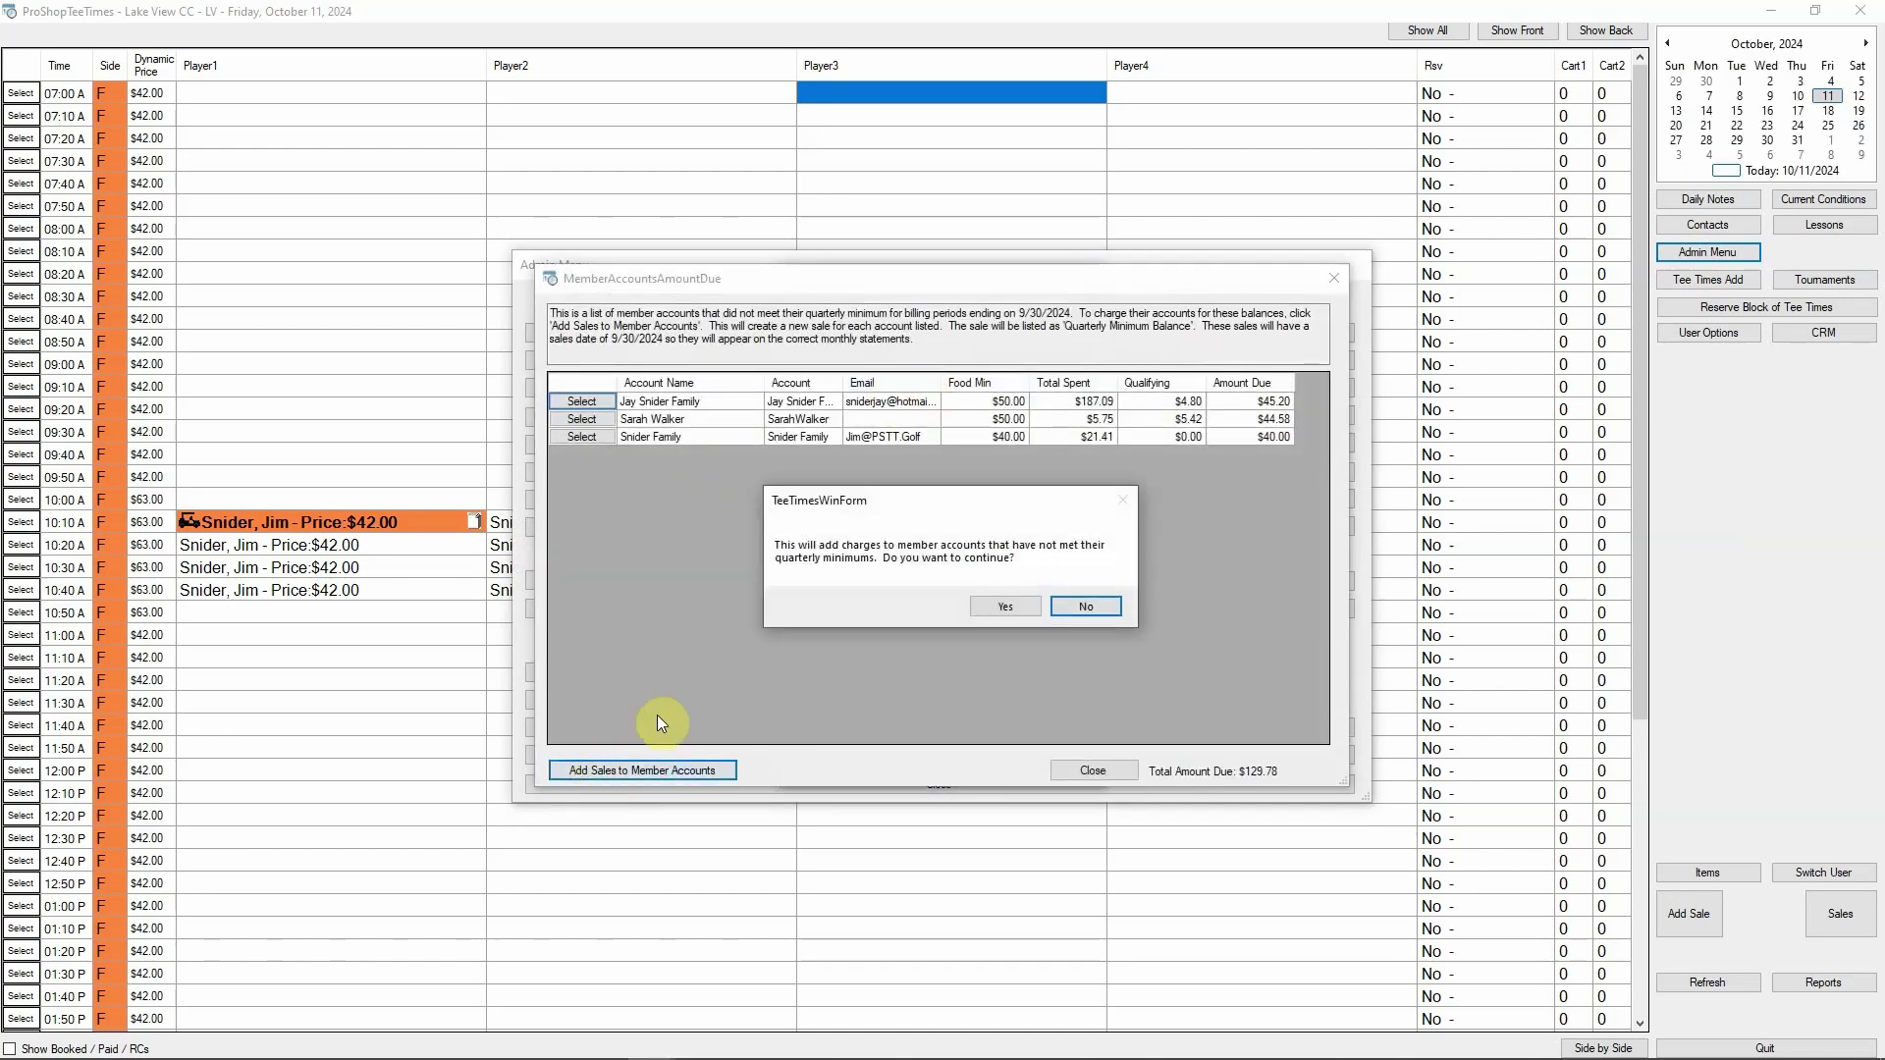
left_click(998, 603)
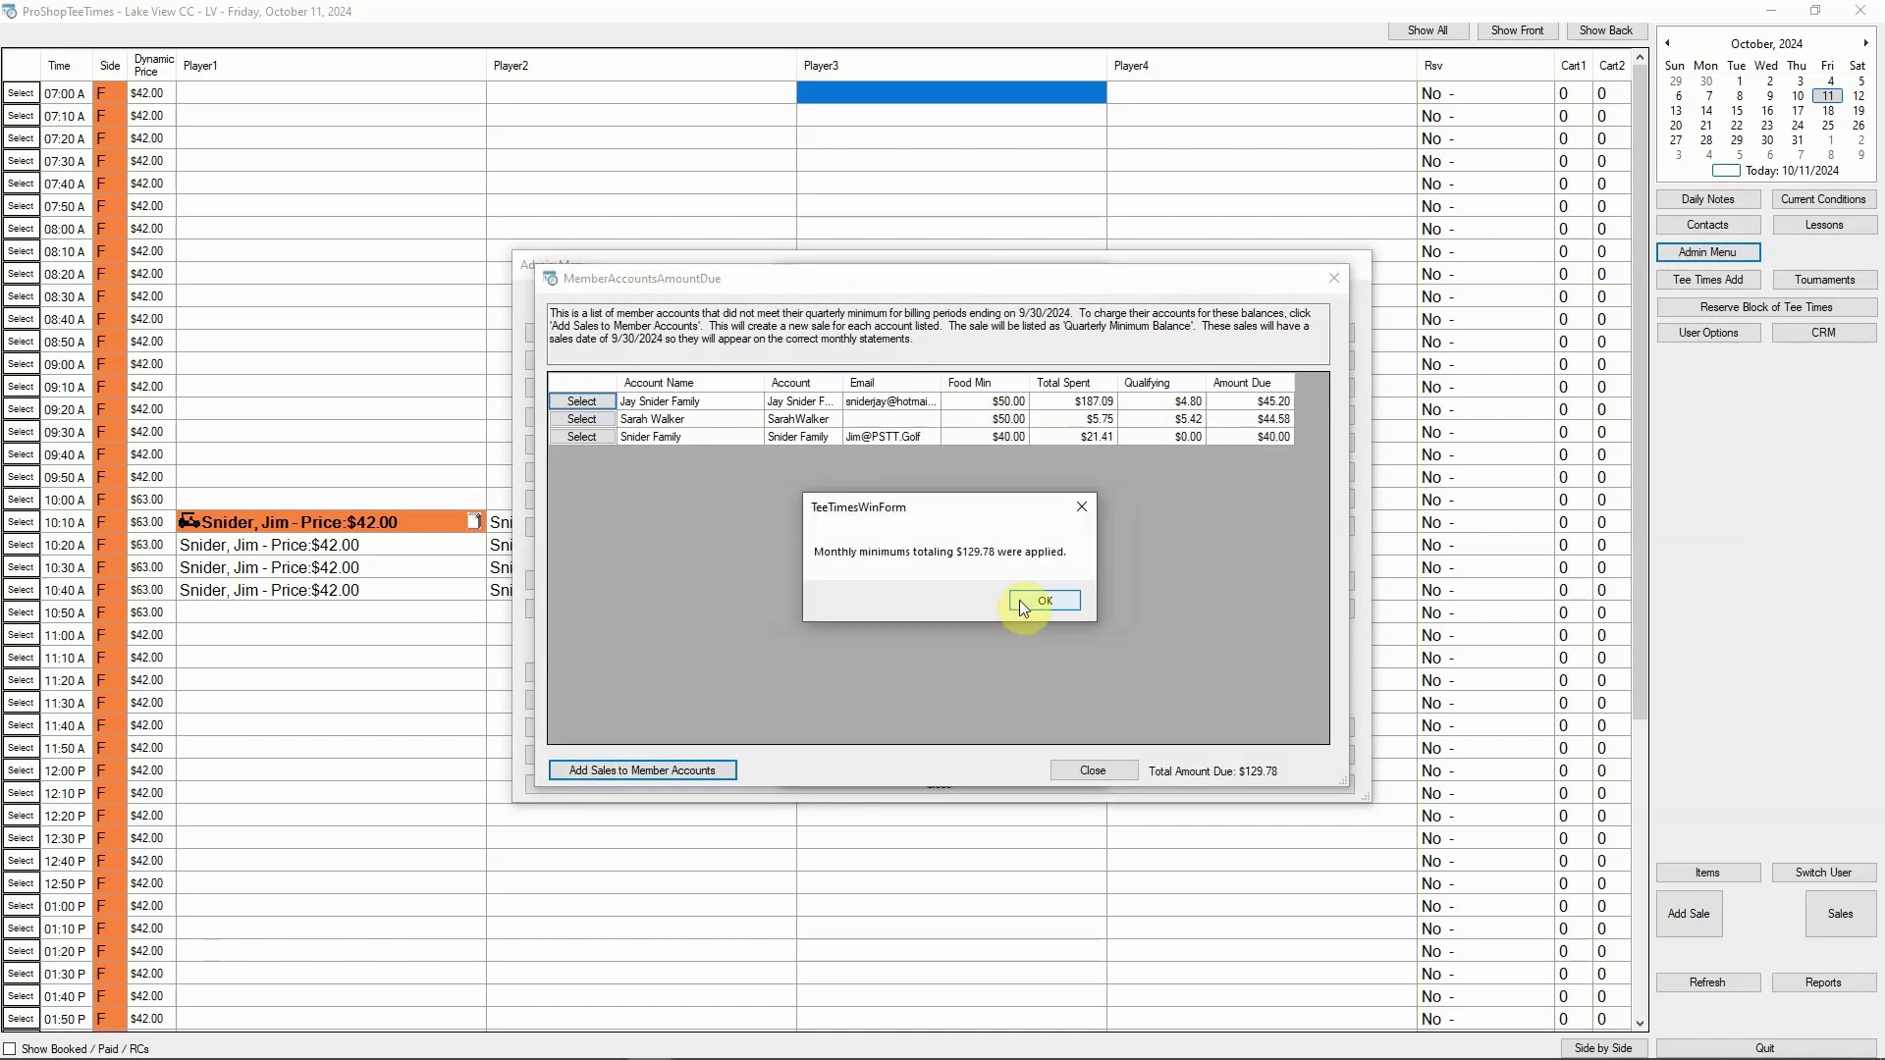
left_click(1021, 604)
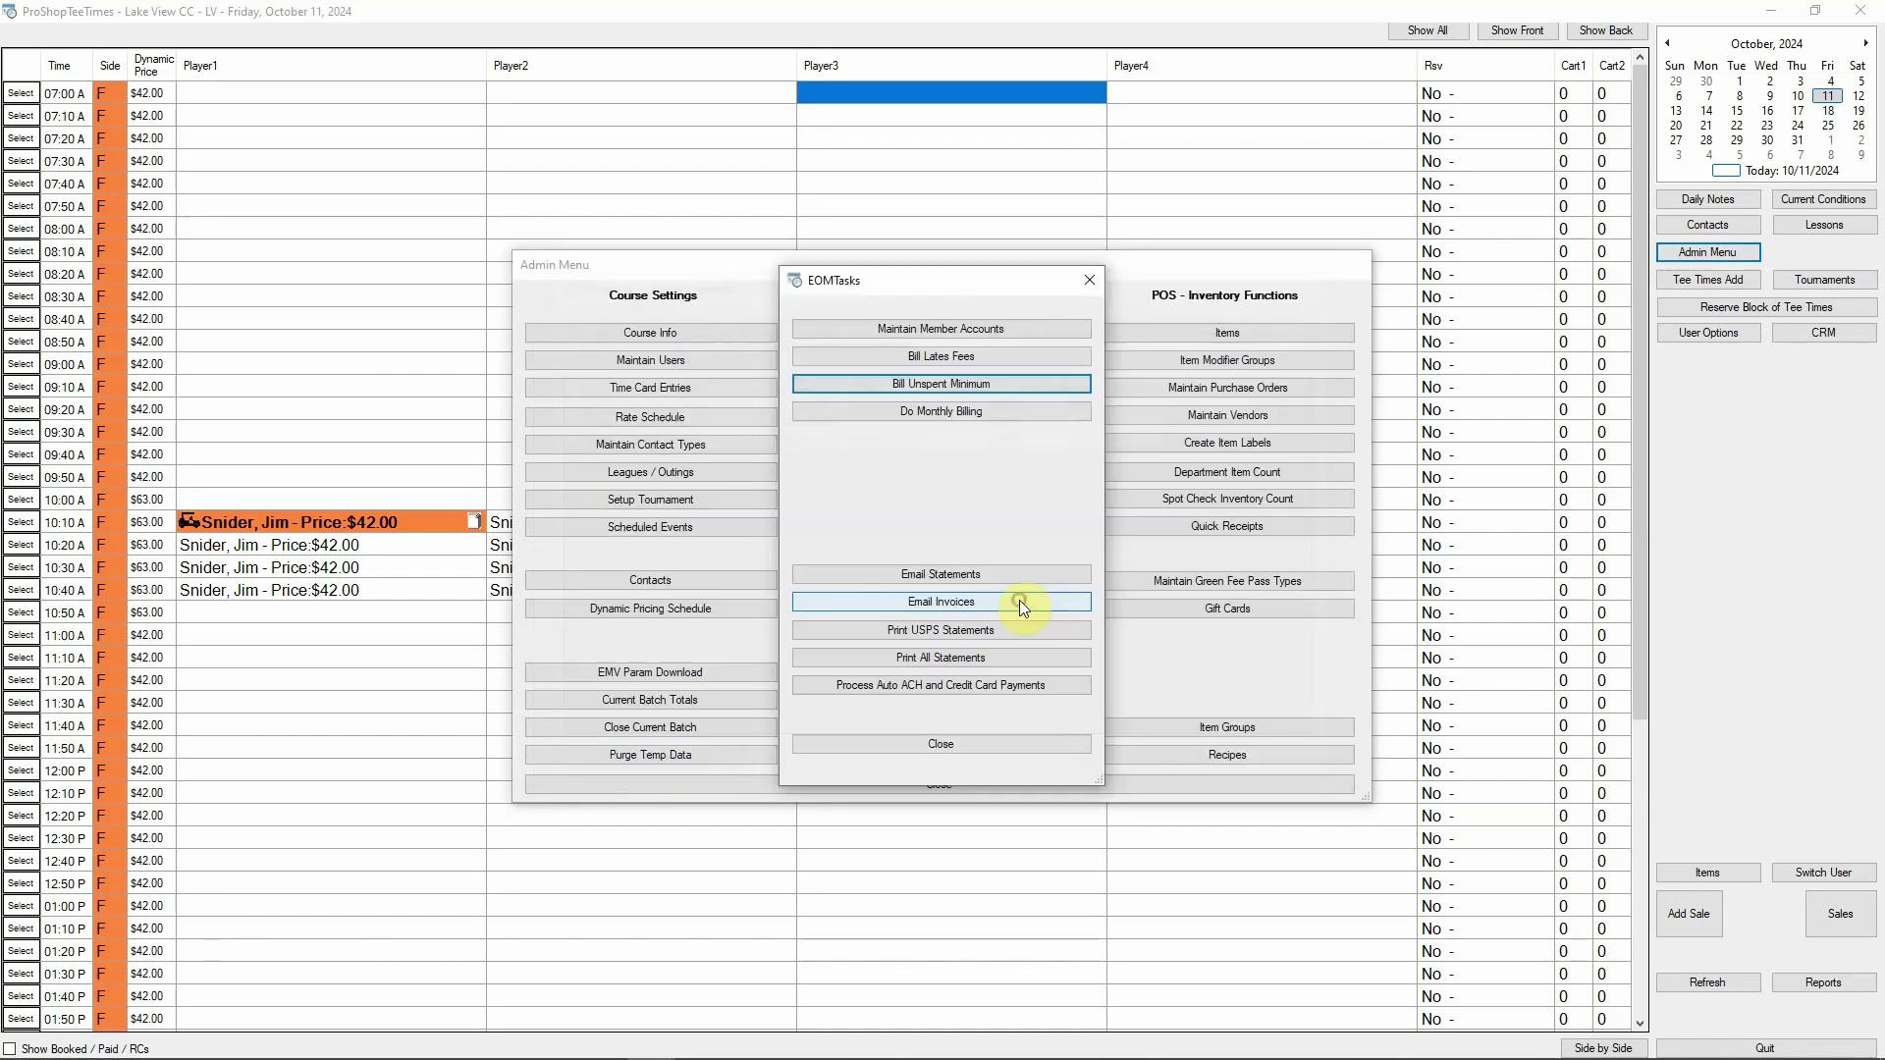
Run monthly billing to charge September's recurring items totaling $1,255.00
left_click(940, 412)
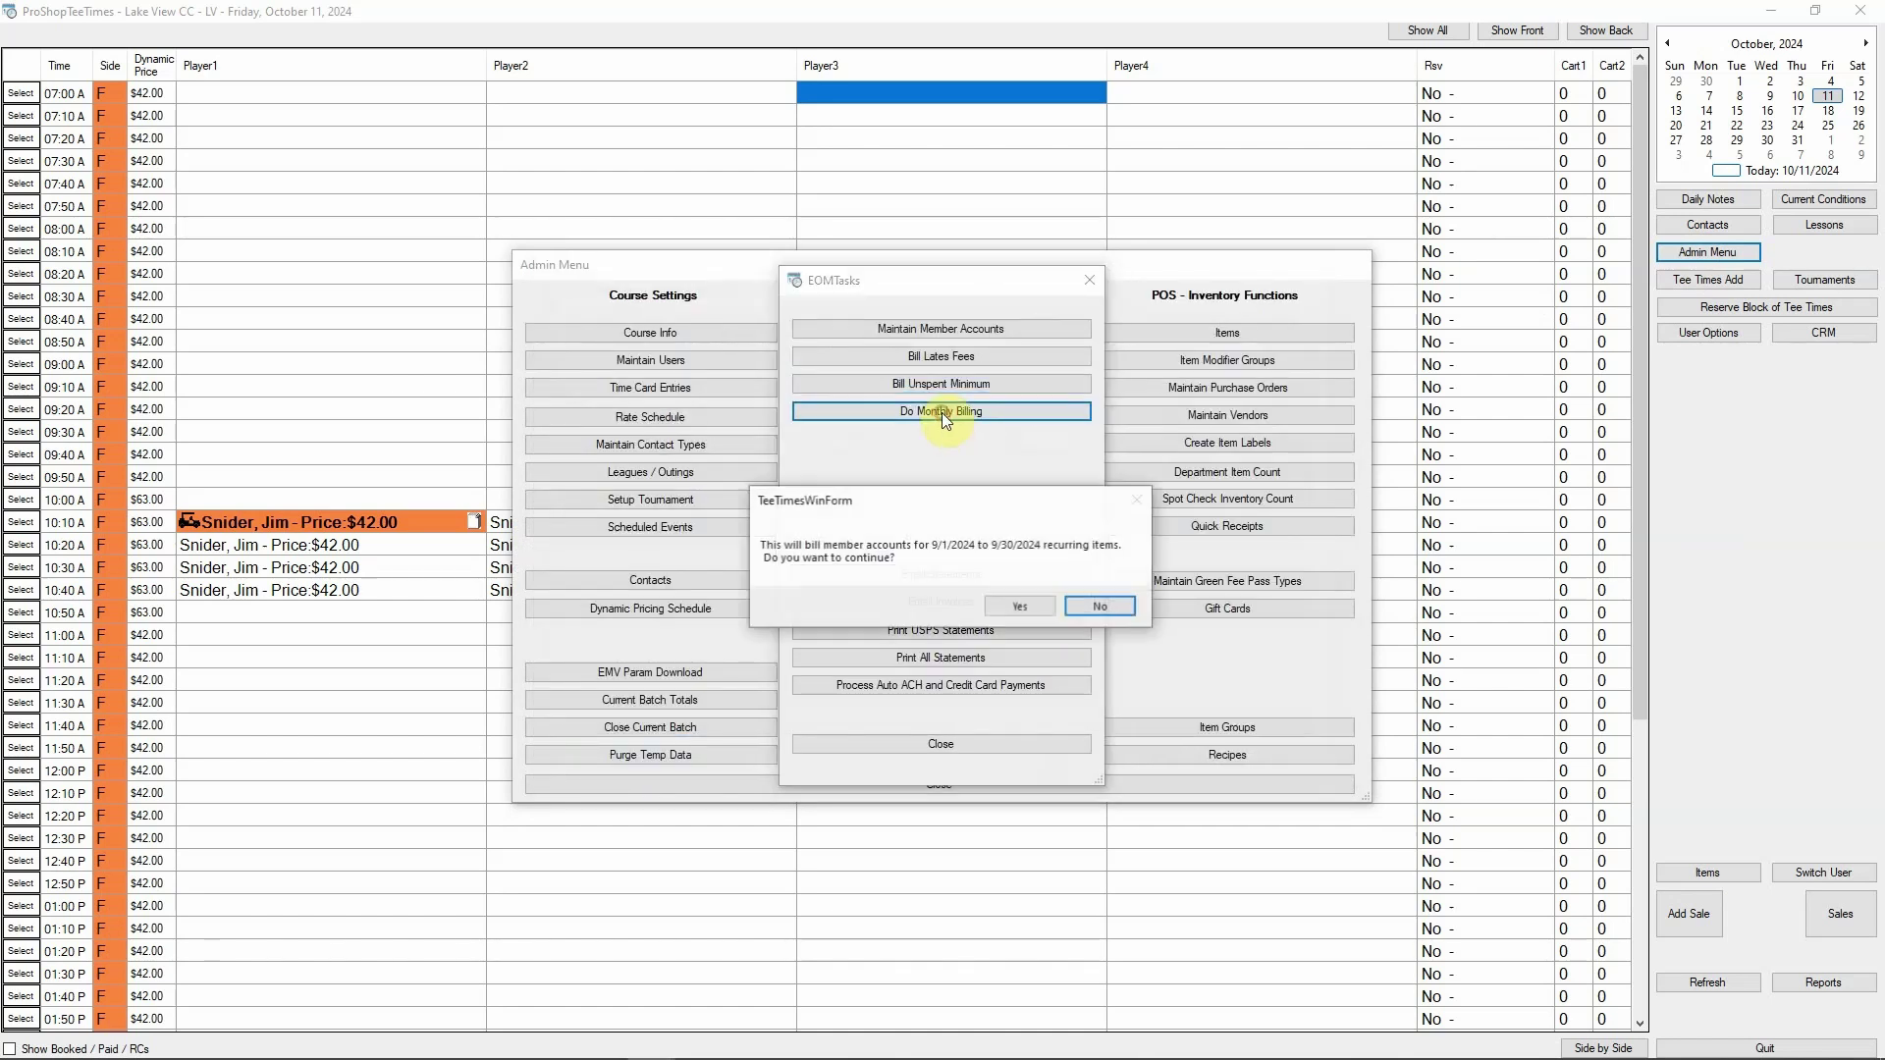
left_click(1007, 608)
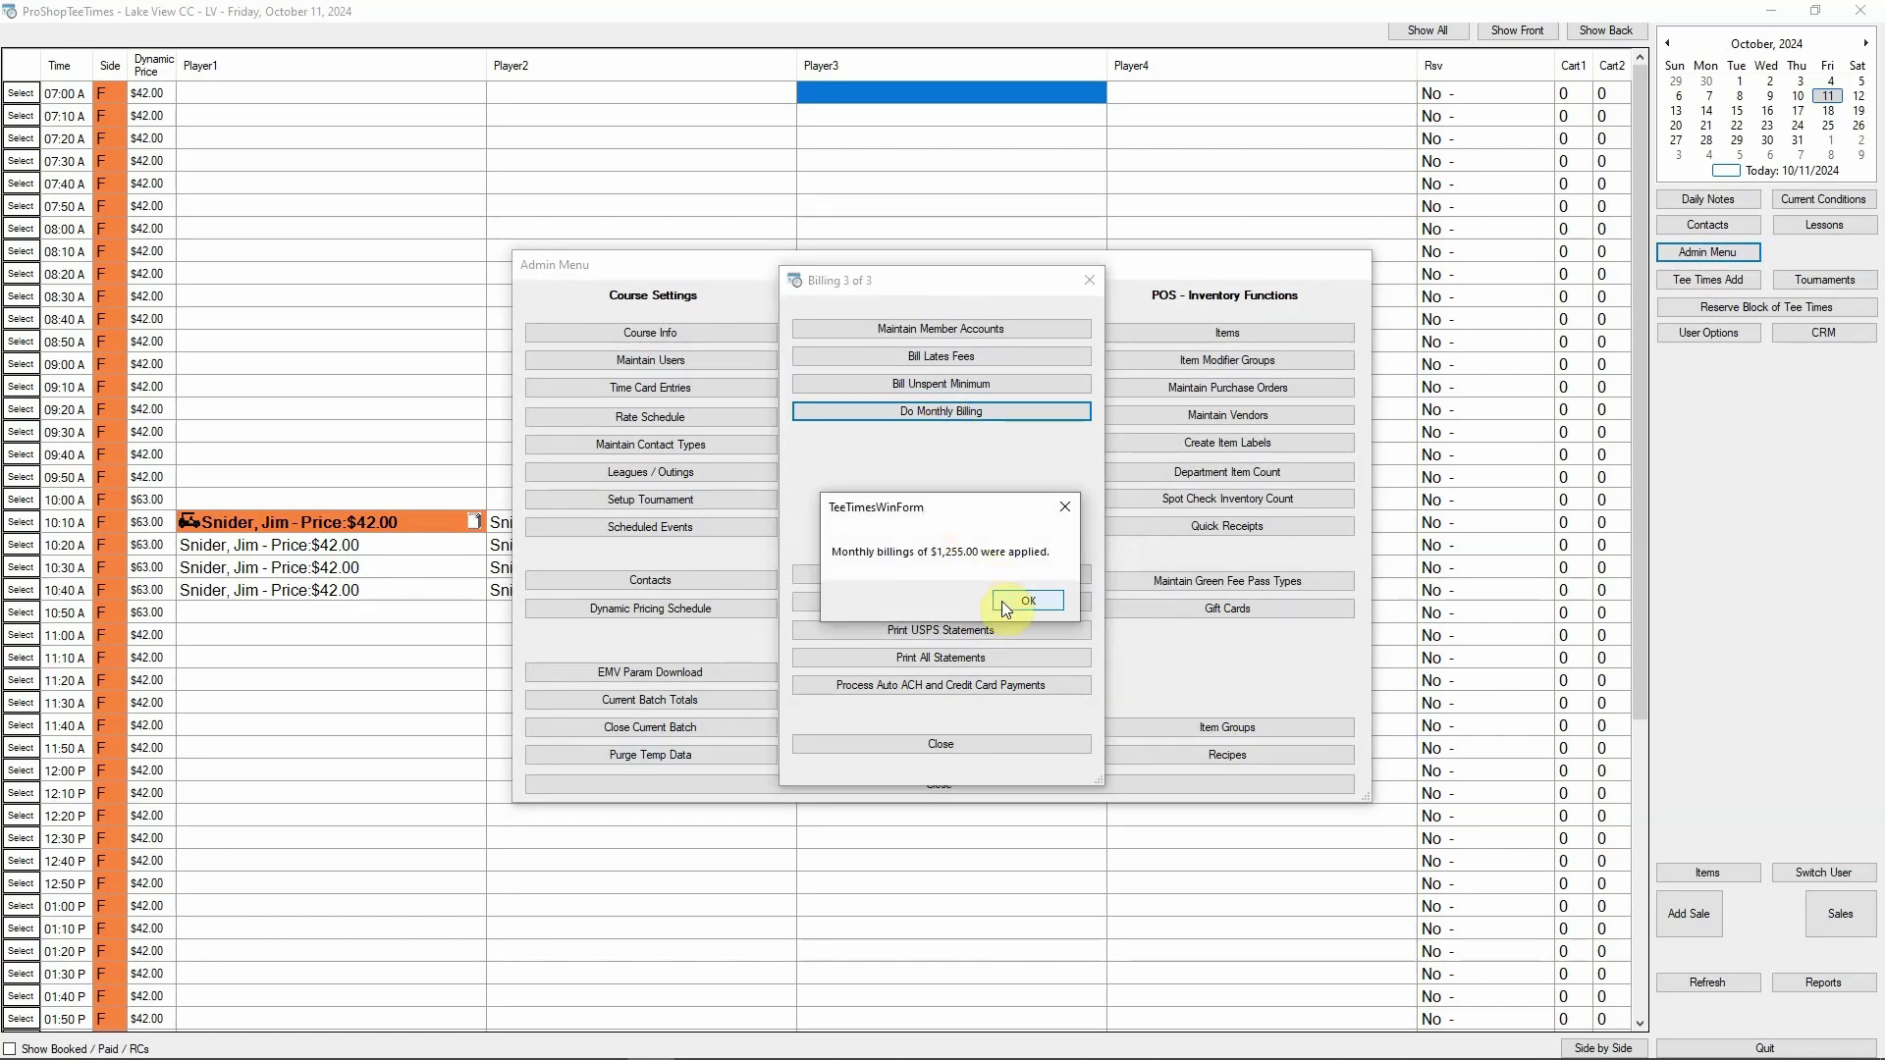
left_click(1001, 601)
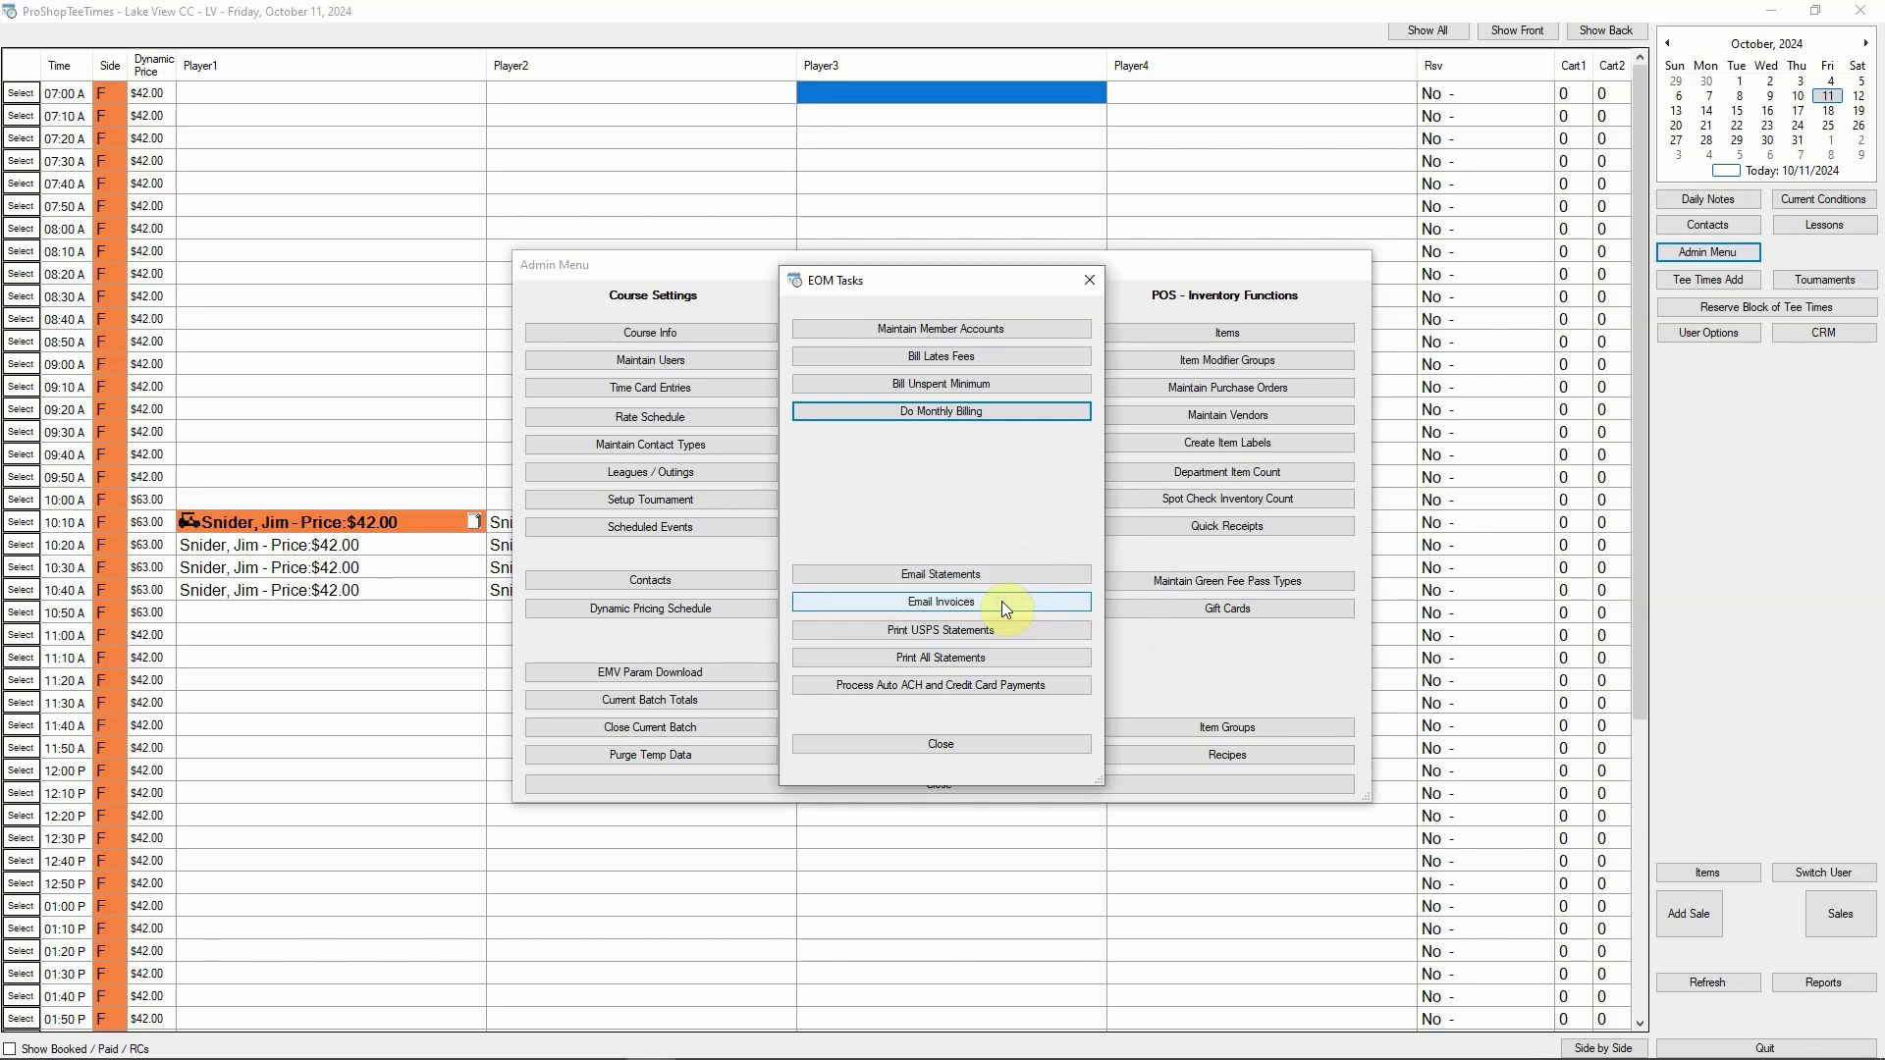
Email the monthly statements to all members
left_click(921, 574)
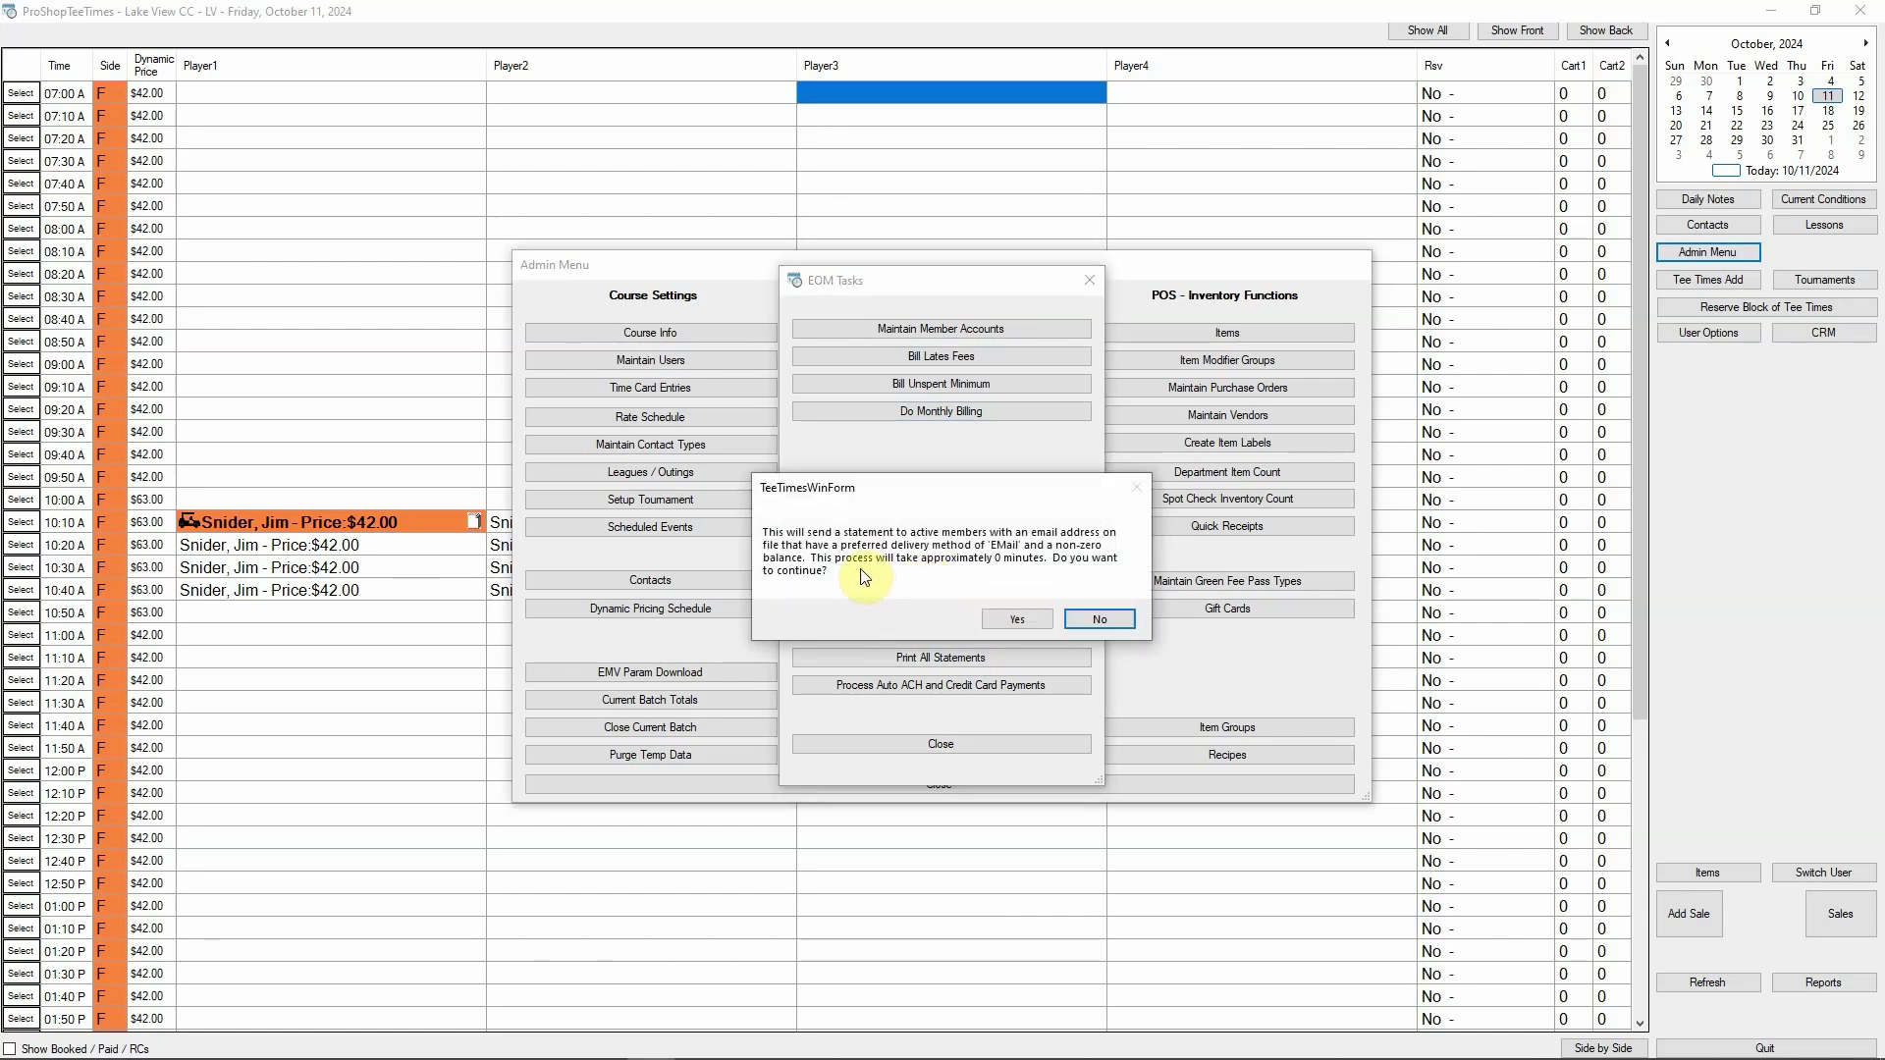
left_click(996, 613)
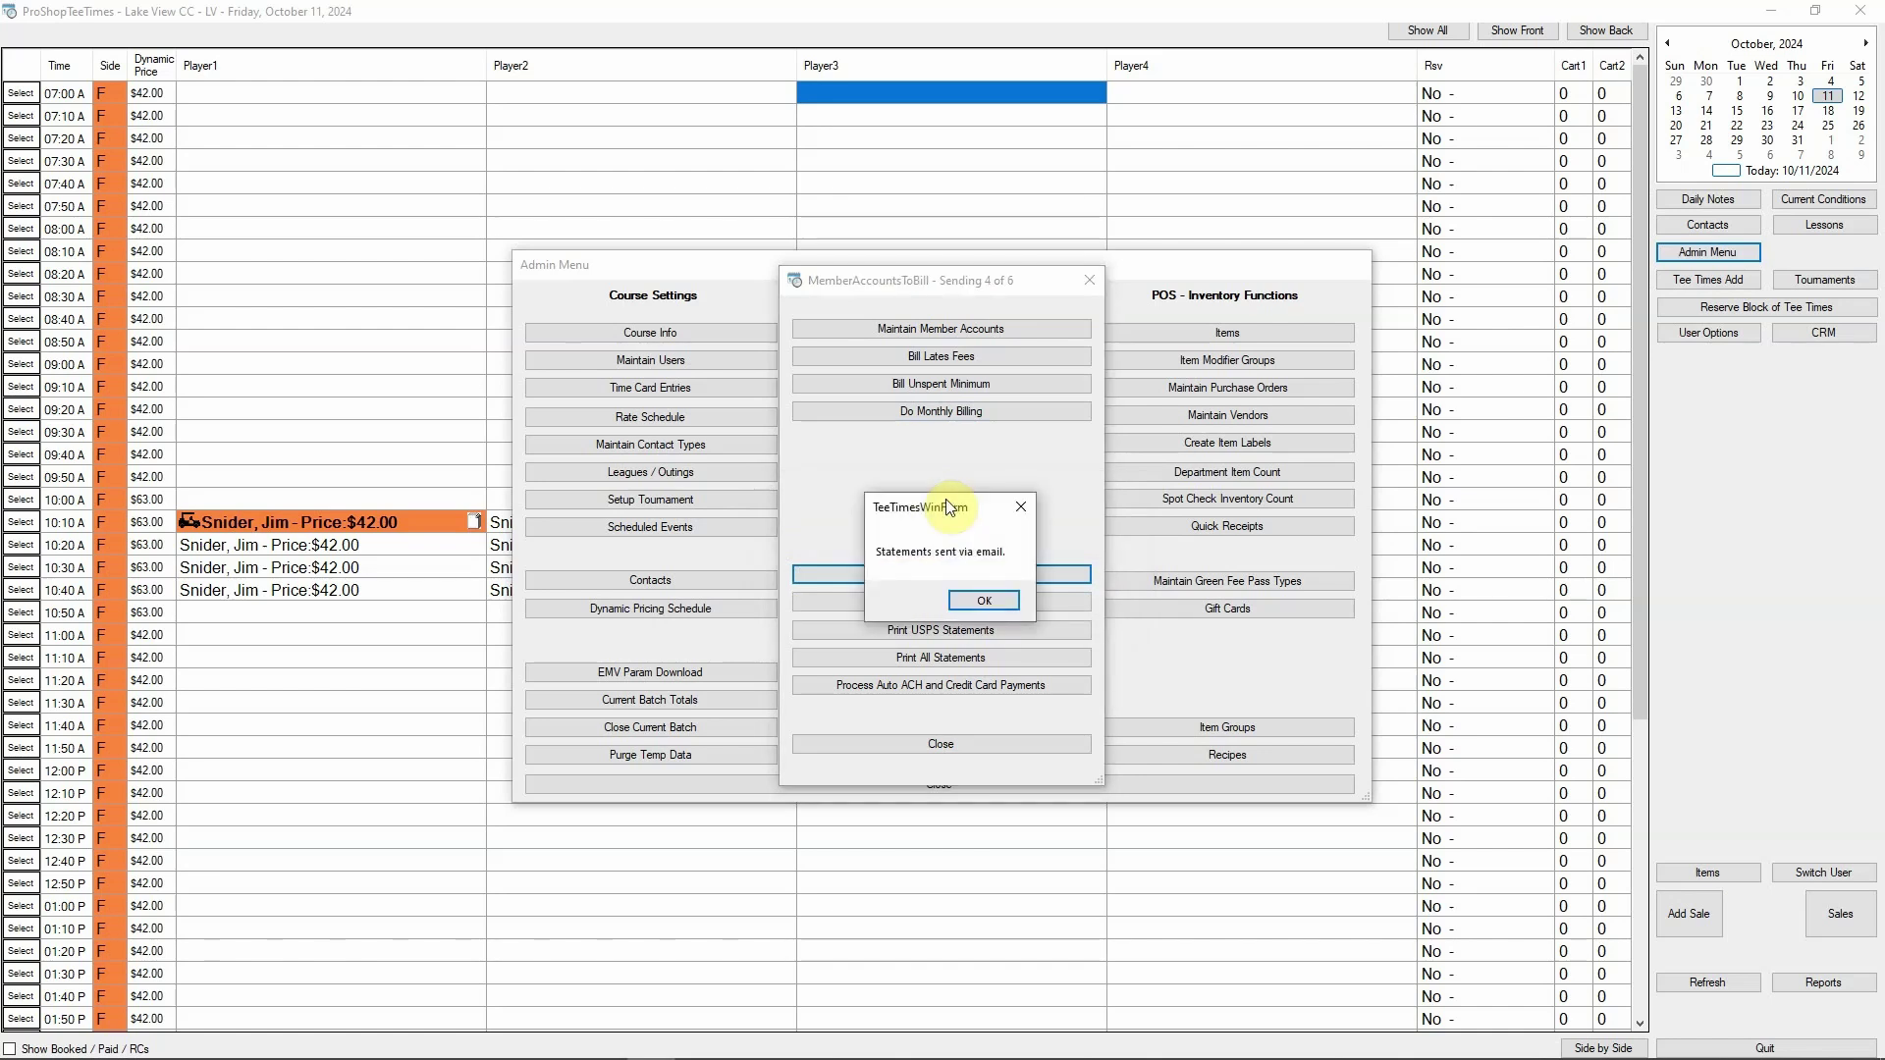
left_click(965, 594)
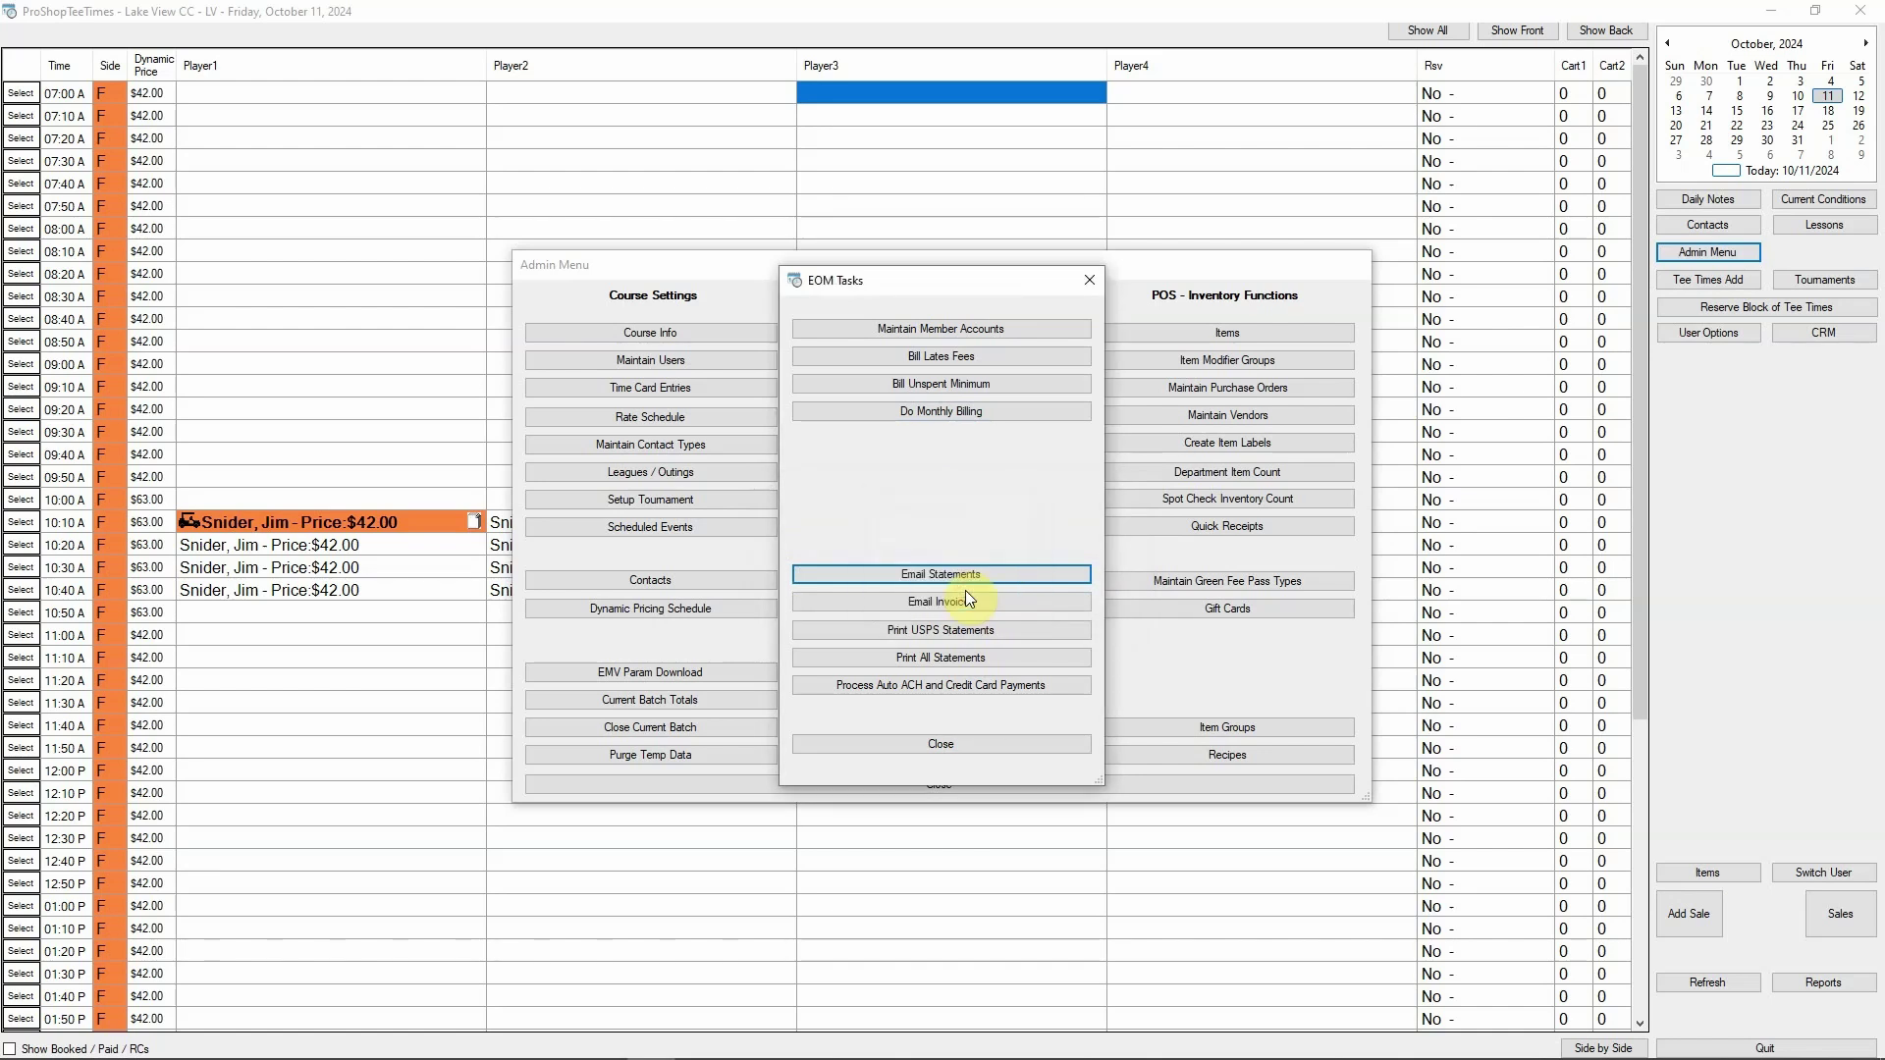
left_click(950, 688)
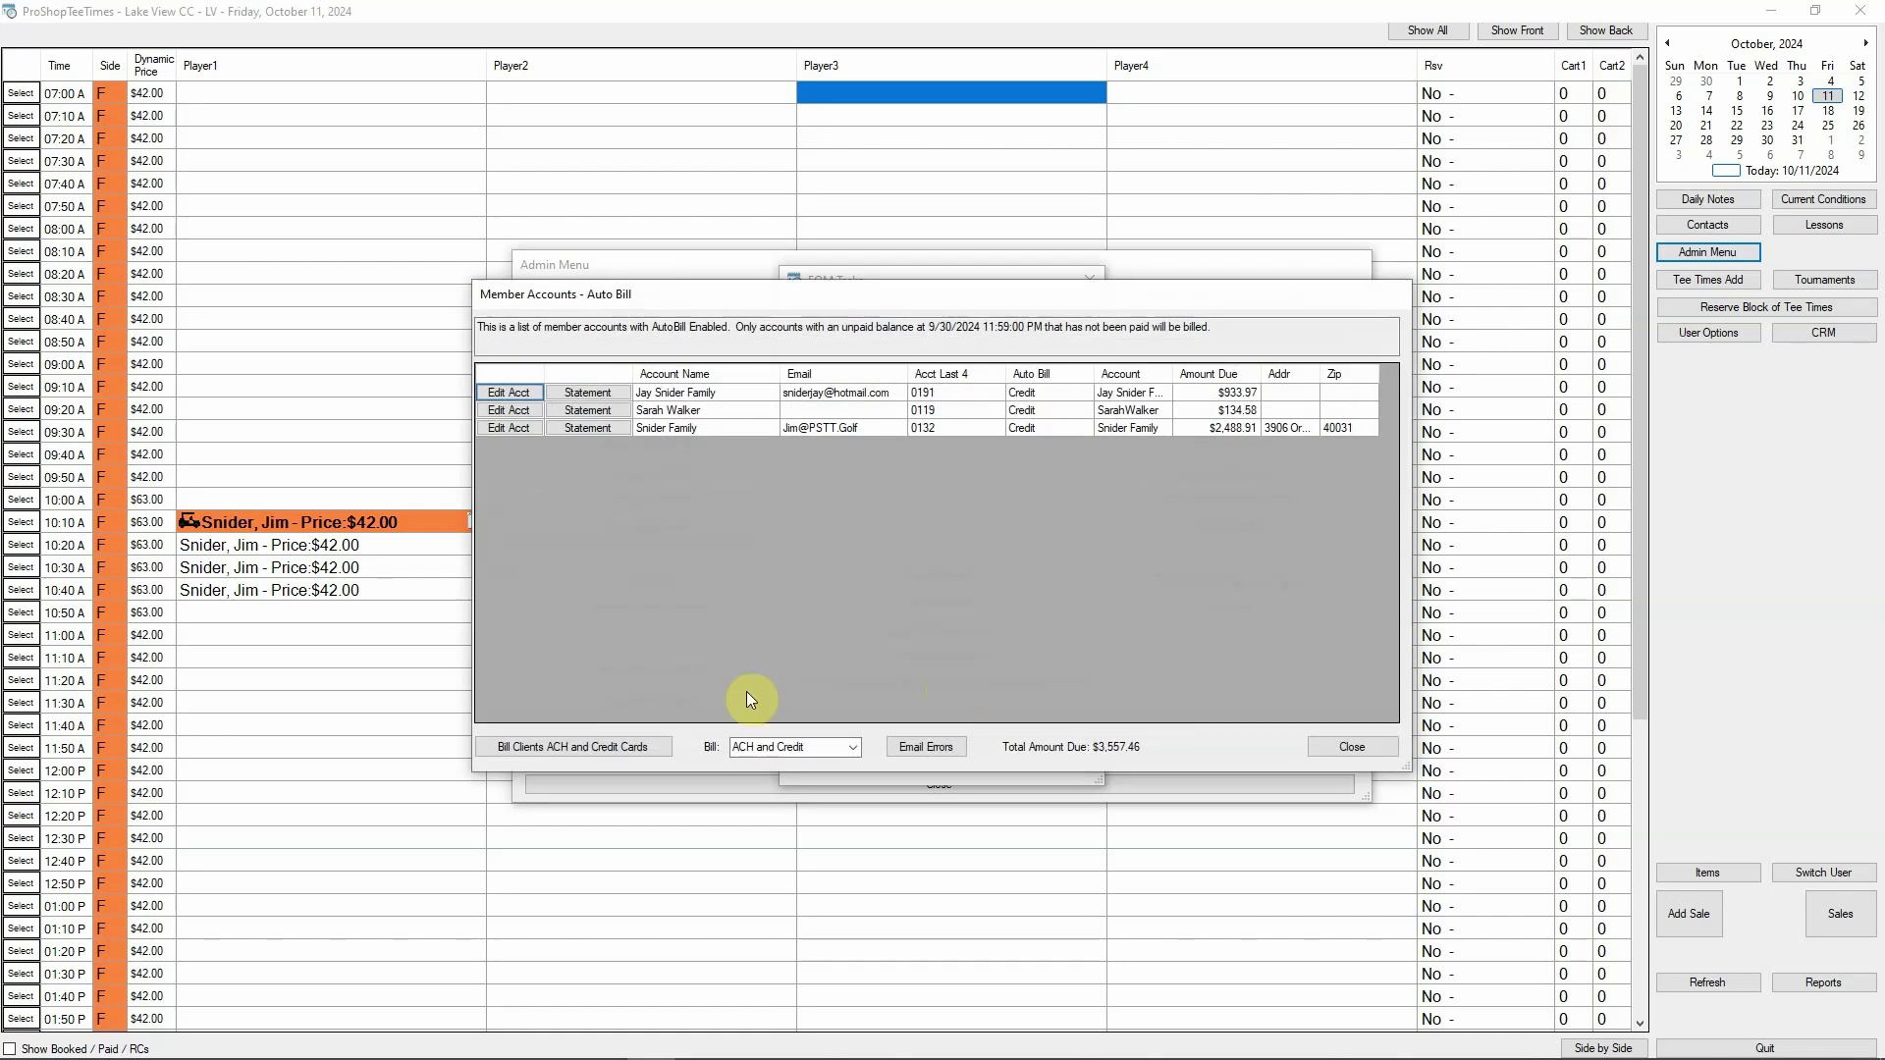
Charge the three auto-bill accounts' ACH and credit cards until Billing Complete, then close the list
left_click(615, 748)
left_click(989, 609)
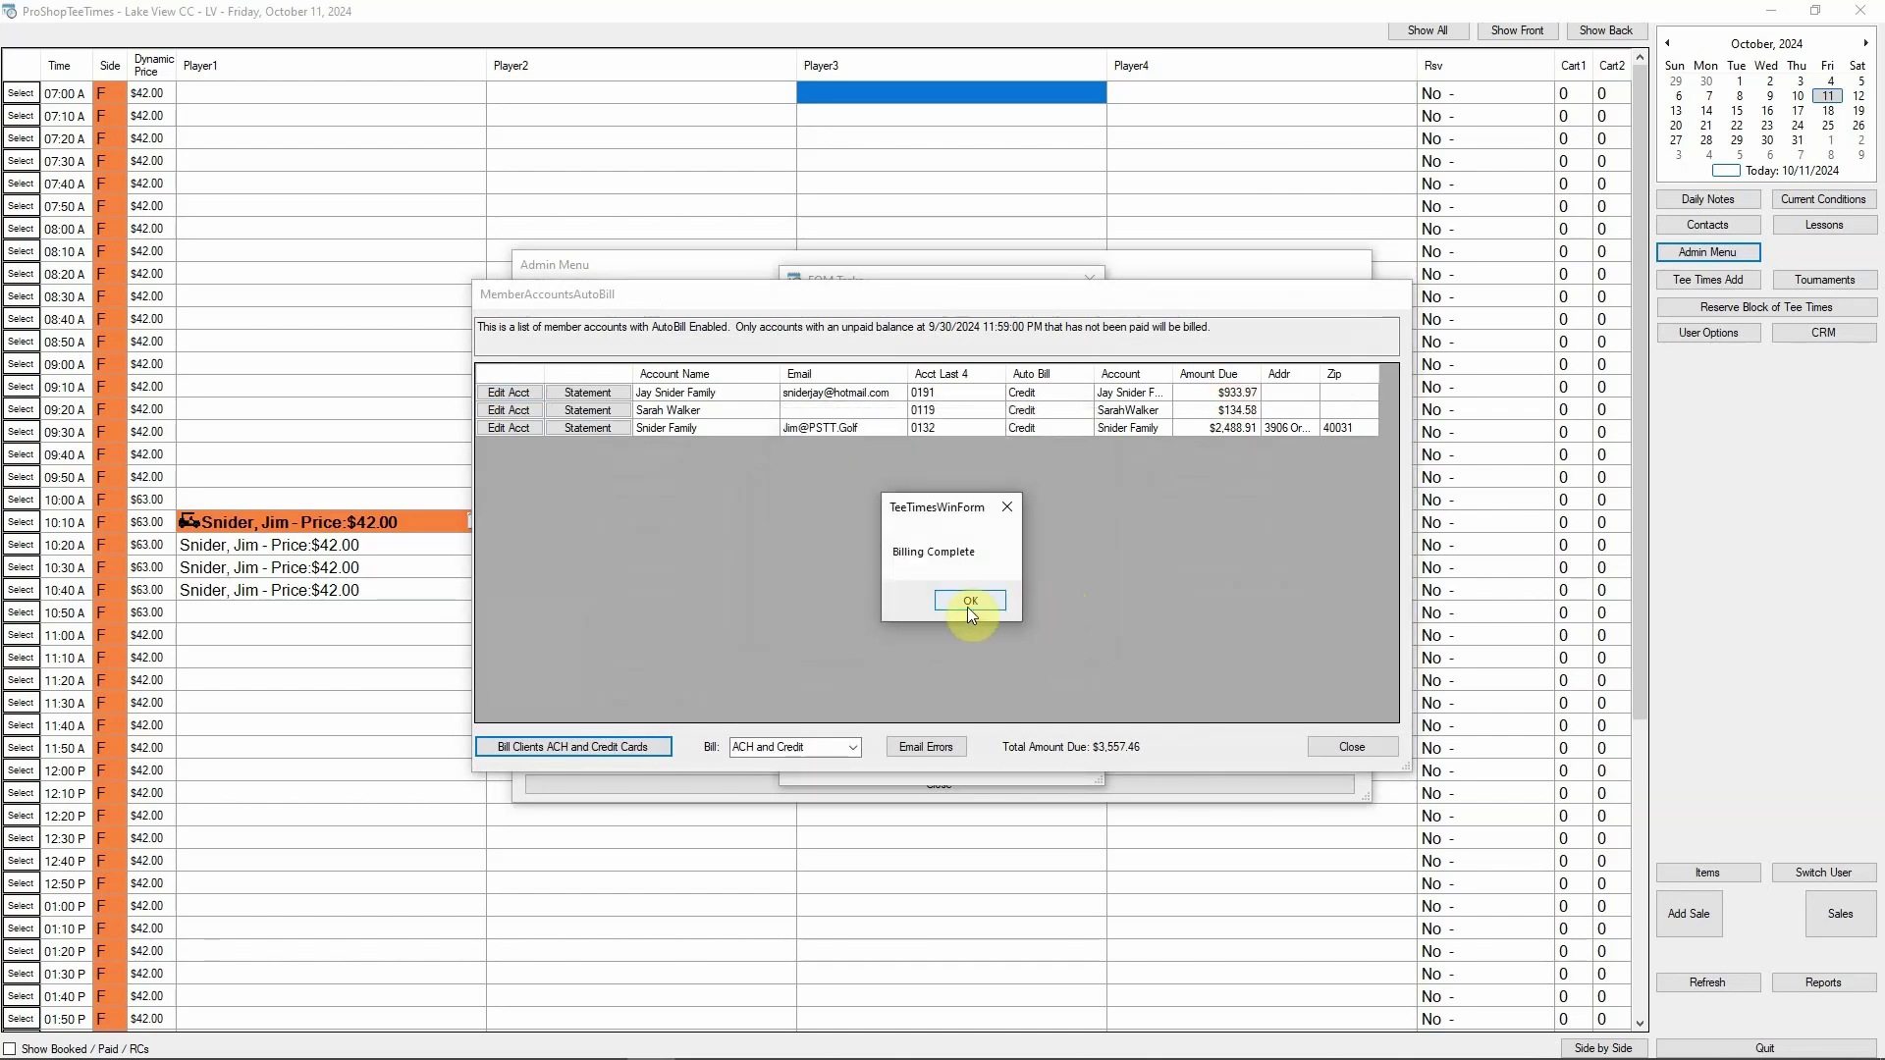
left_click(969, 603)
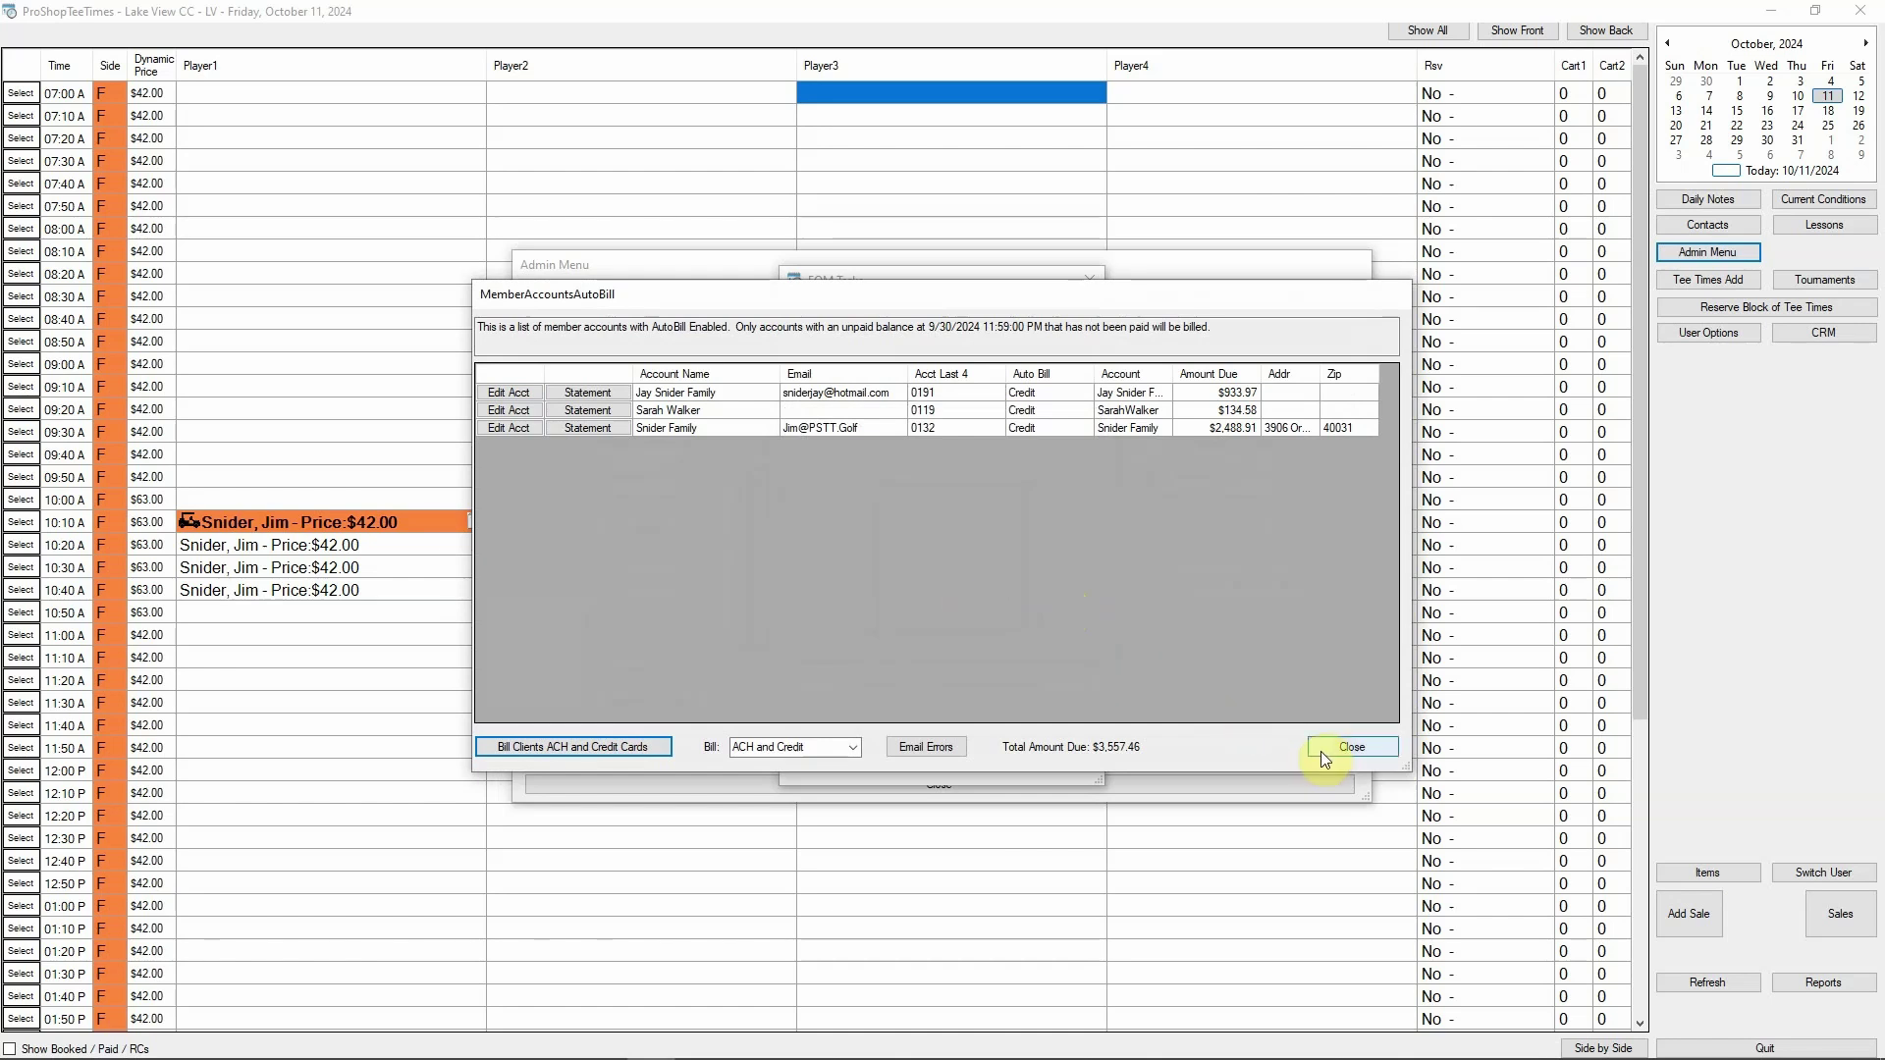
left_click(1322, 749)
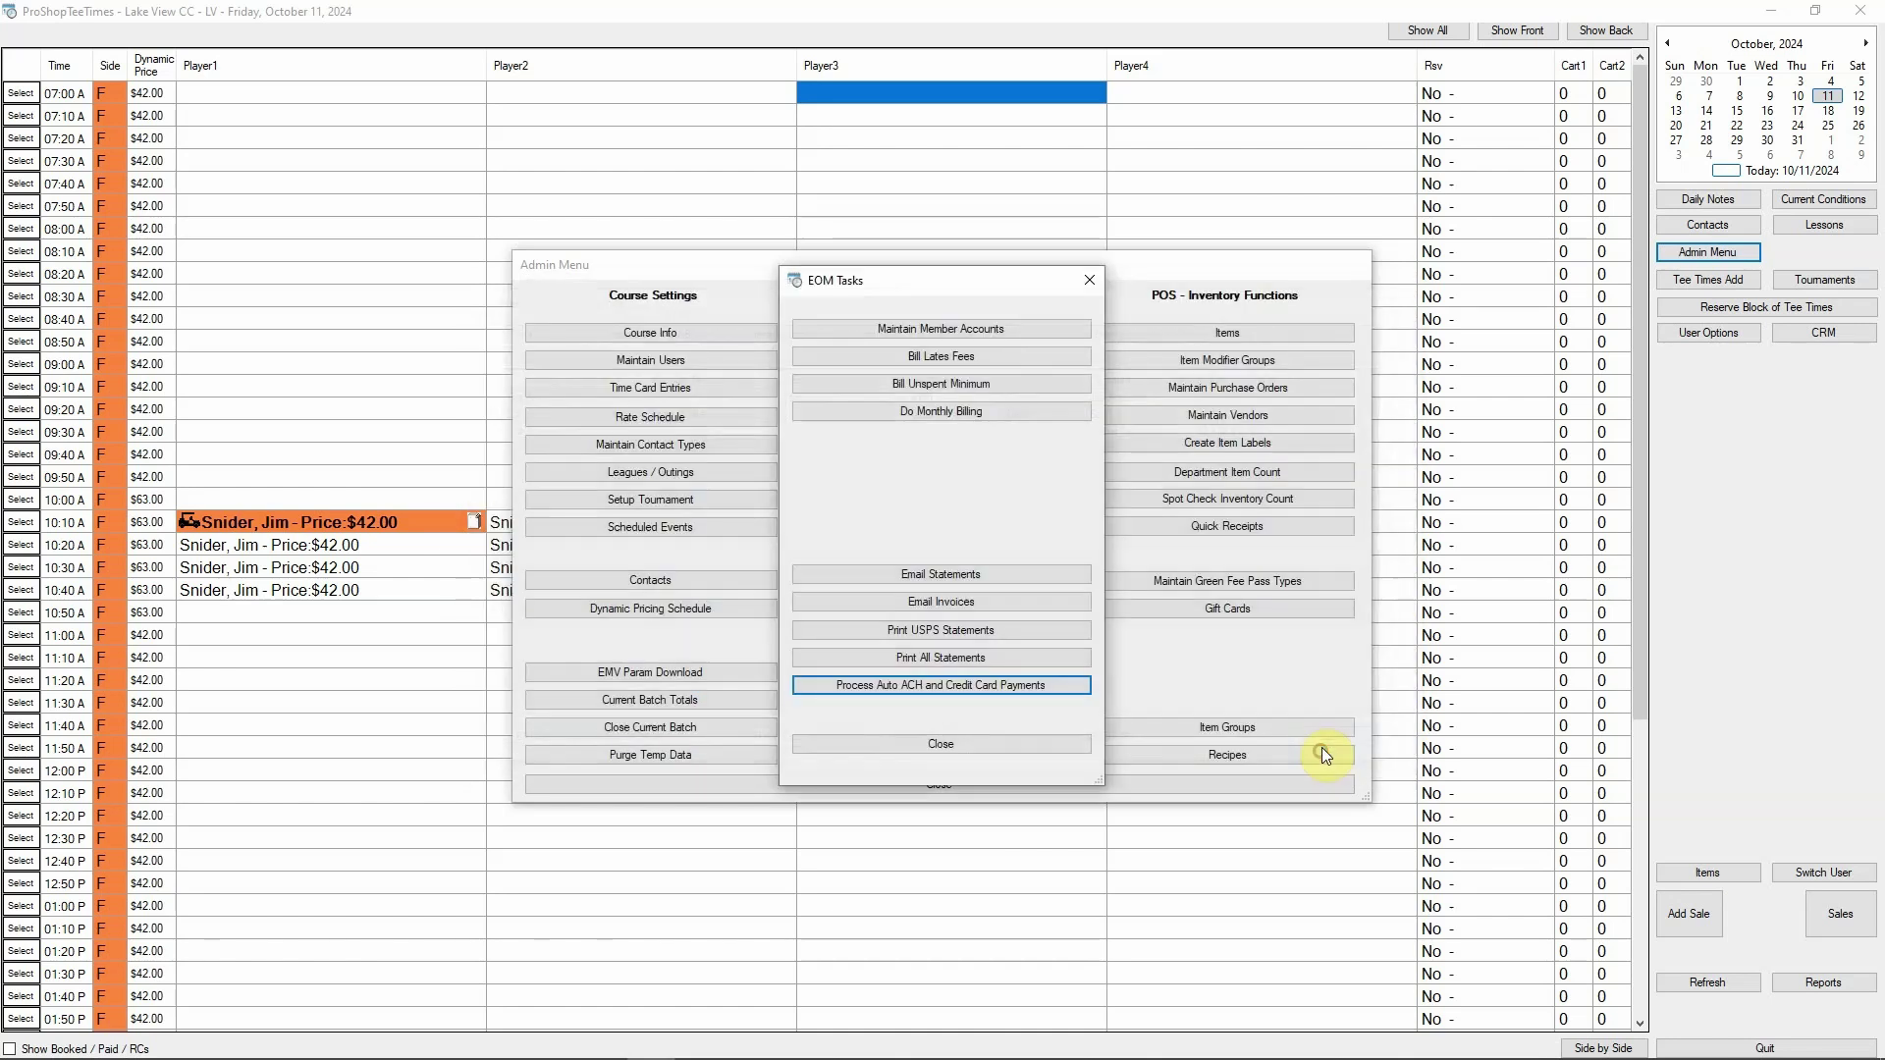
Close the EOM Tasks window and then the Admin Menu
left_click(947, 744)
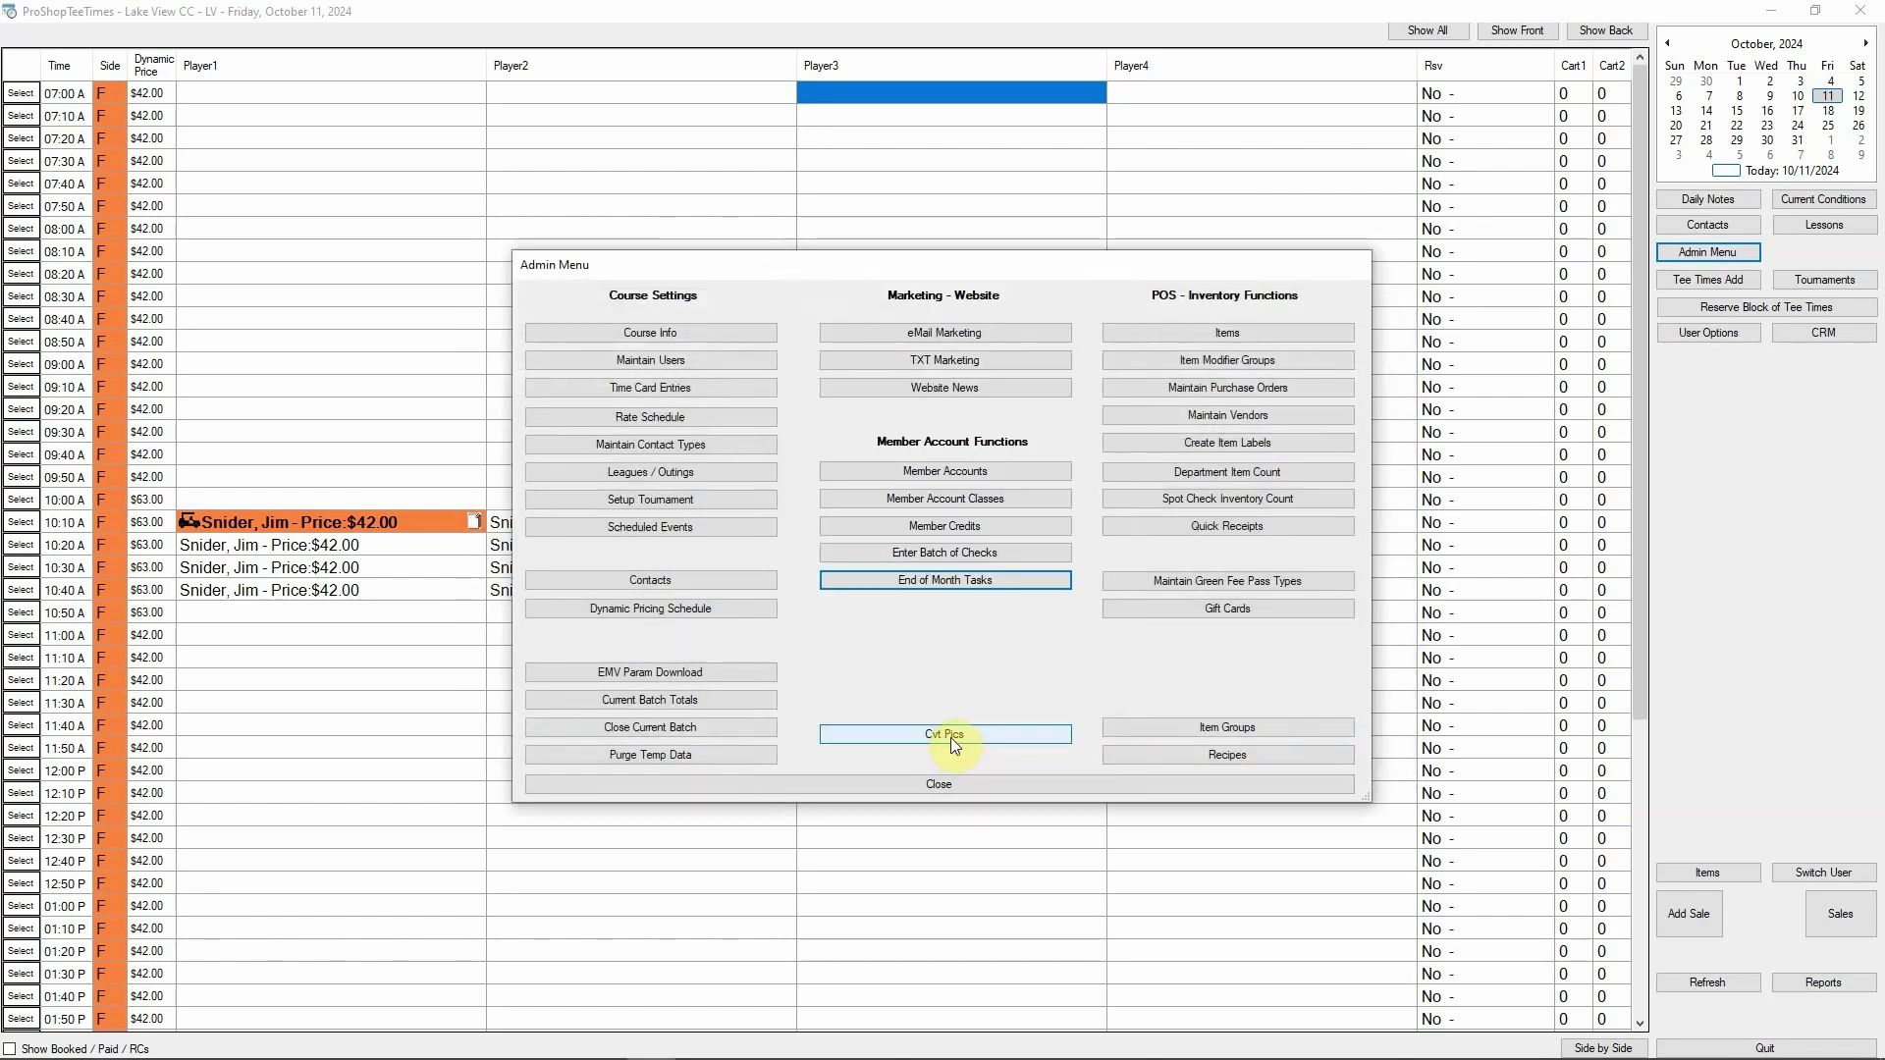
left_click(947, 786)
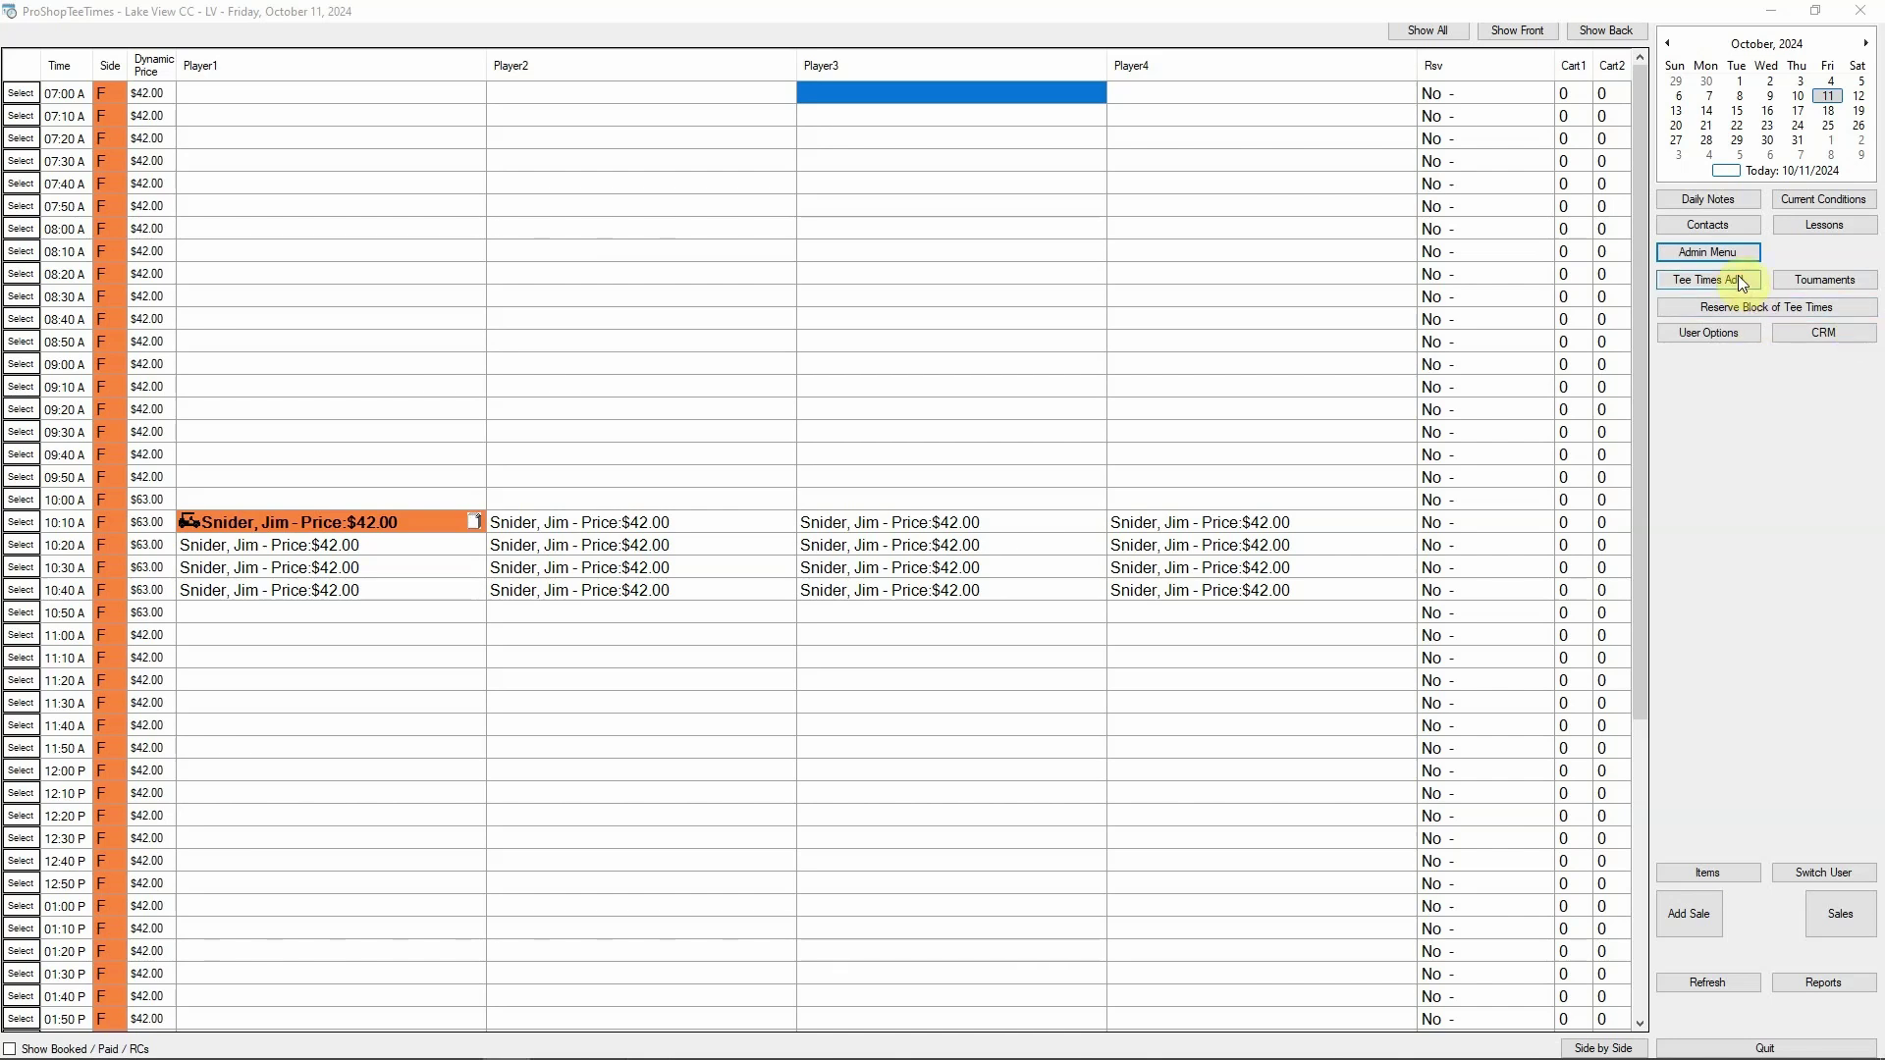
Open the family account in Member Accounts, review its $10,000.00 credit limit, and save it
left_click(1708, 252)
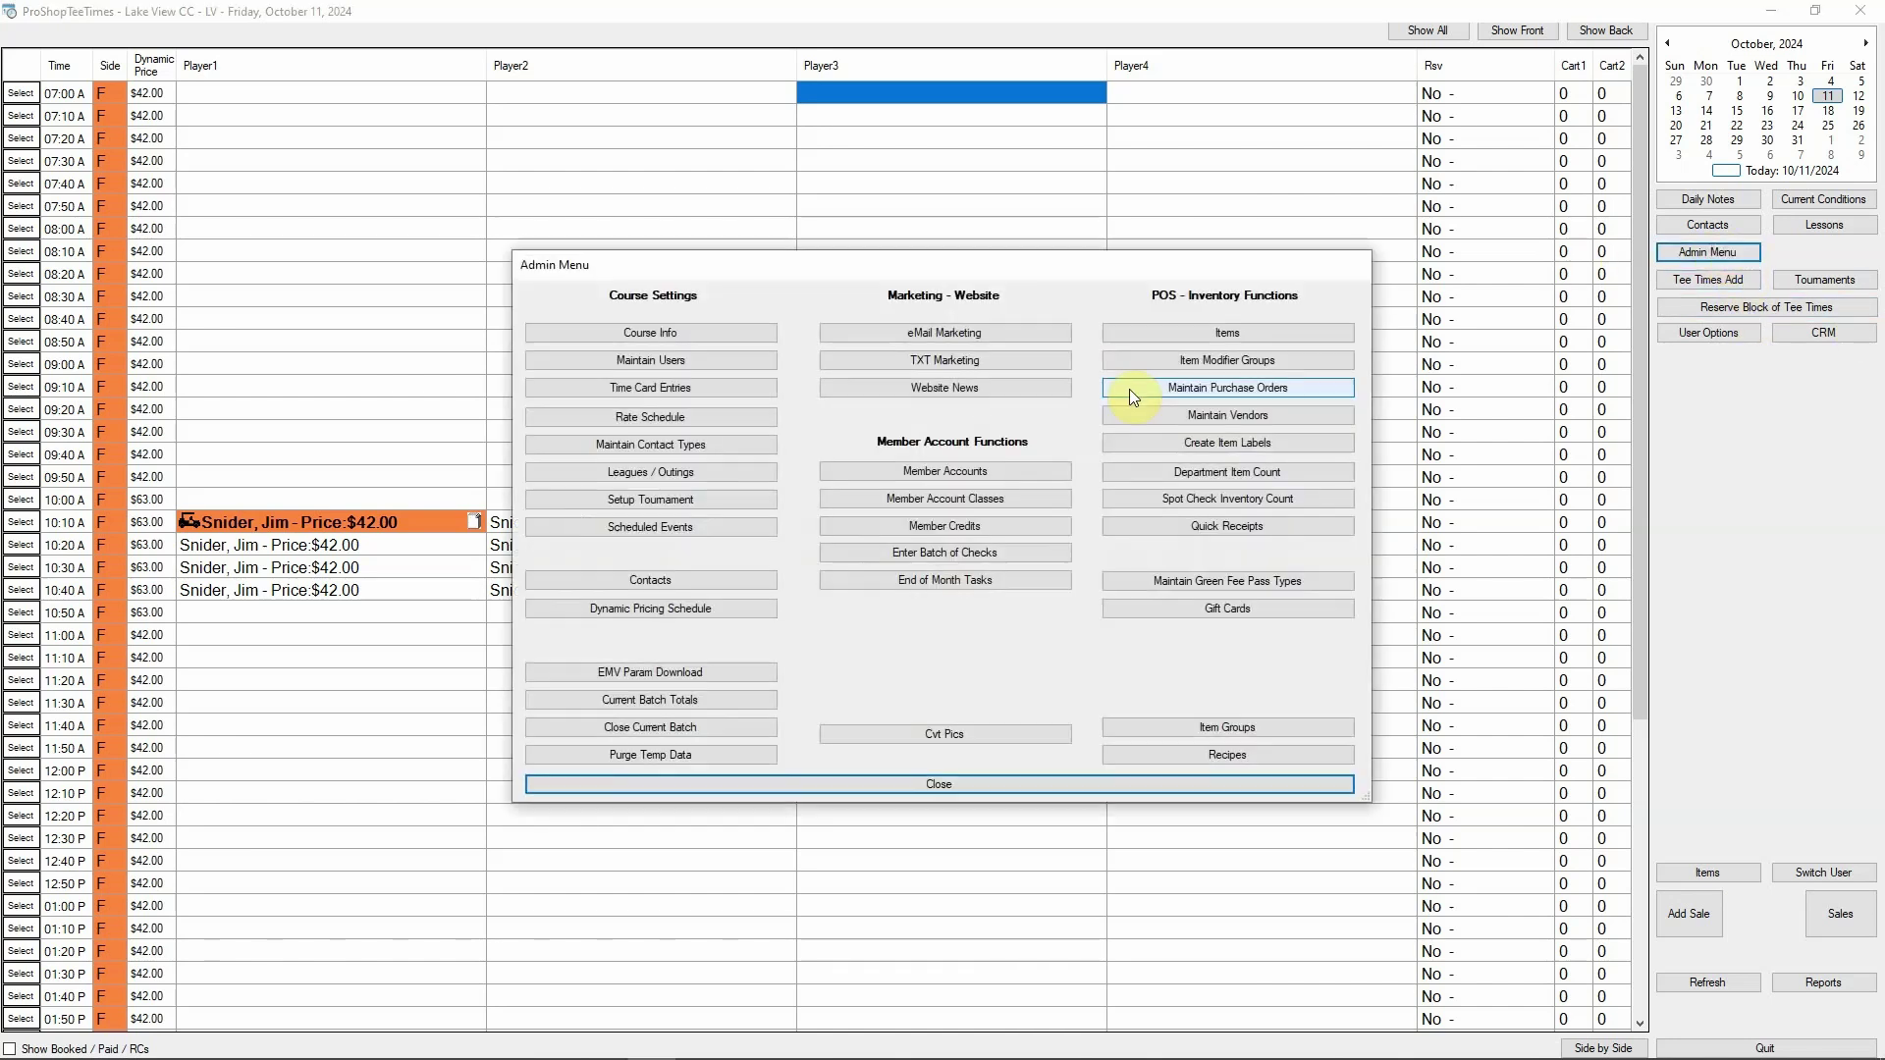
left_click(924, 473)
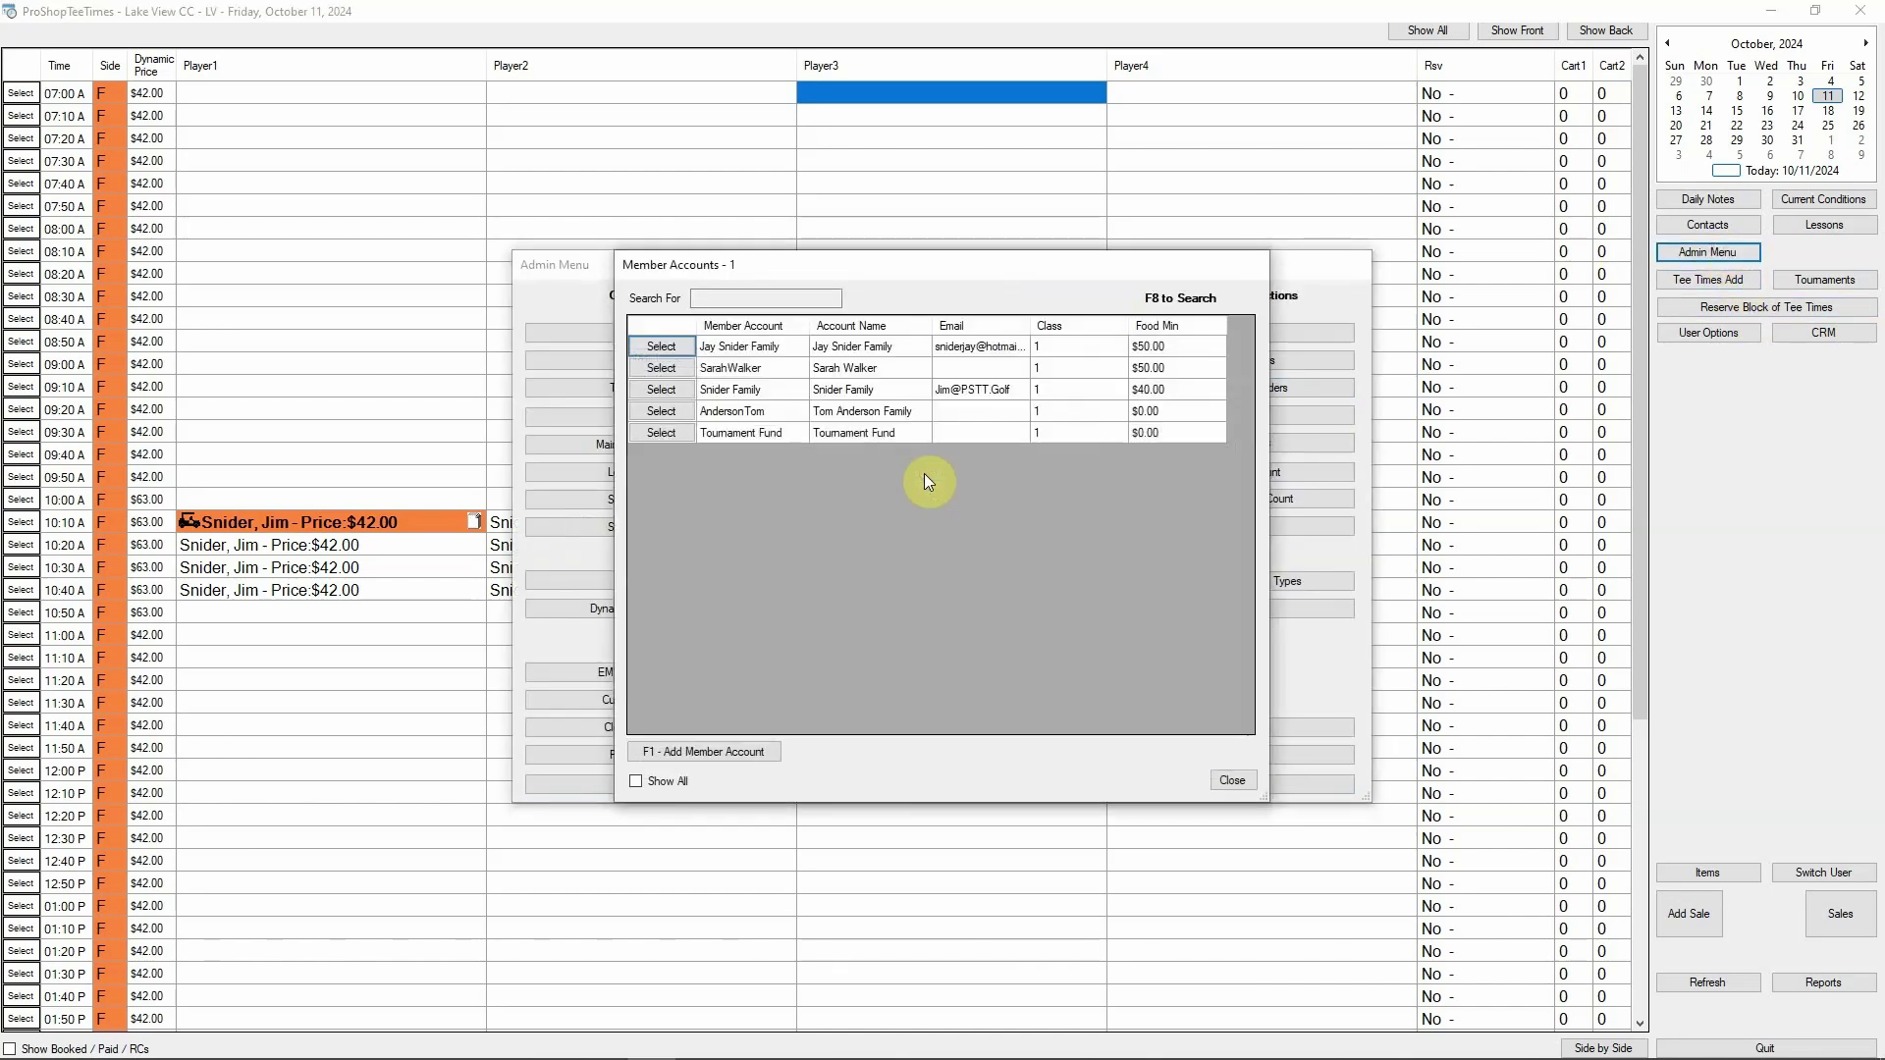
left_click(680, 391)
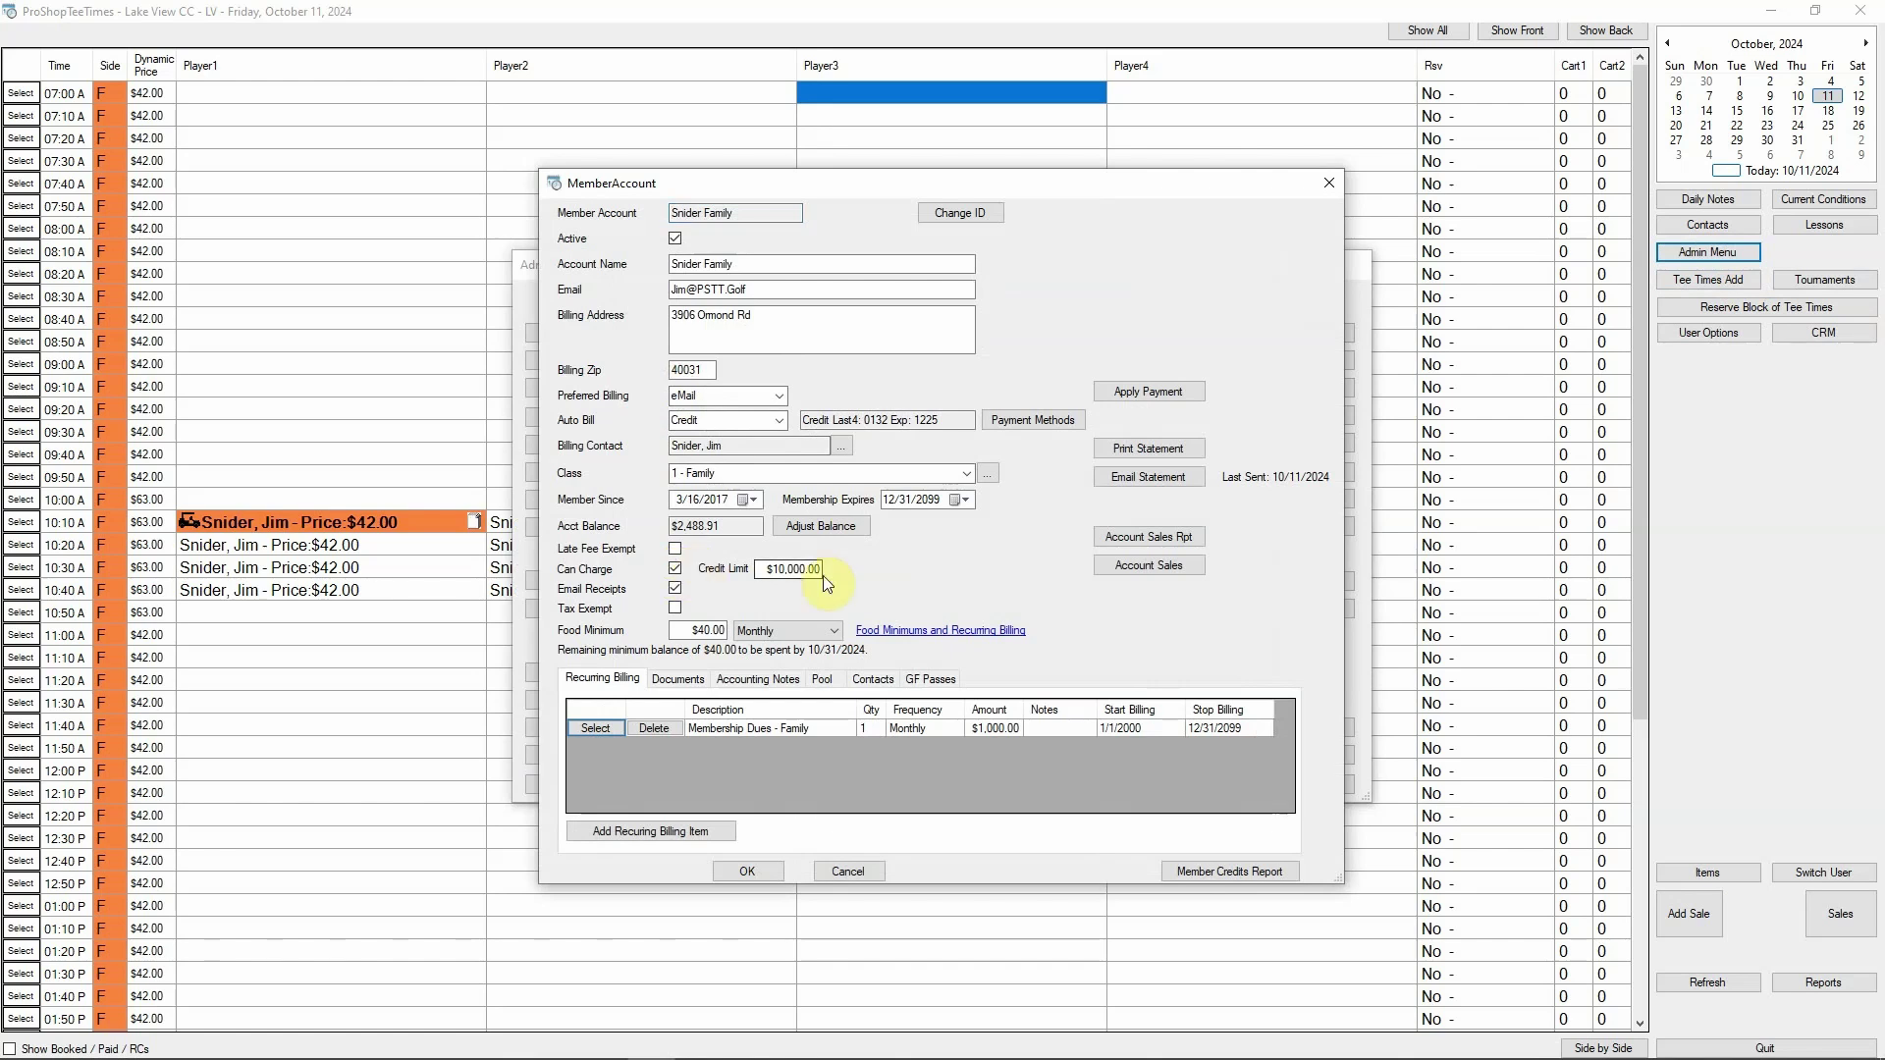
left_click_drag(759, 570, 839, 573)
left_click(738, 869)
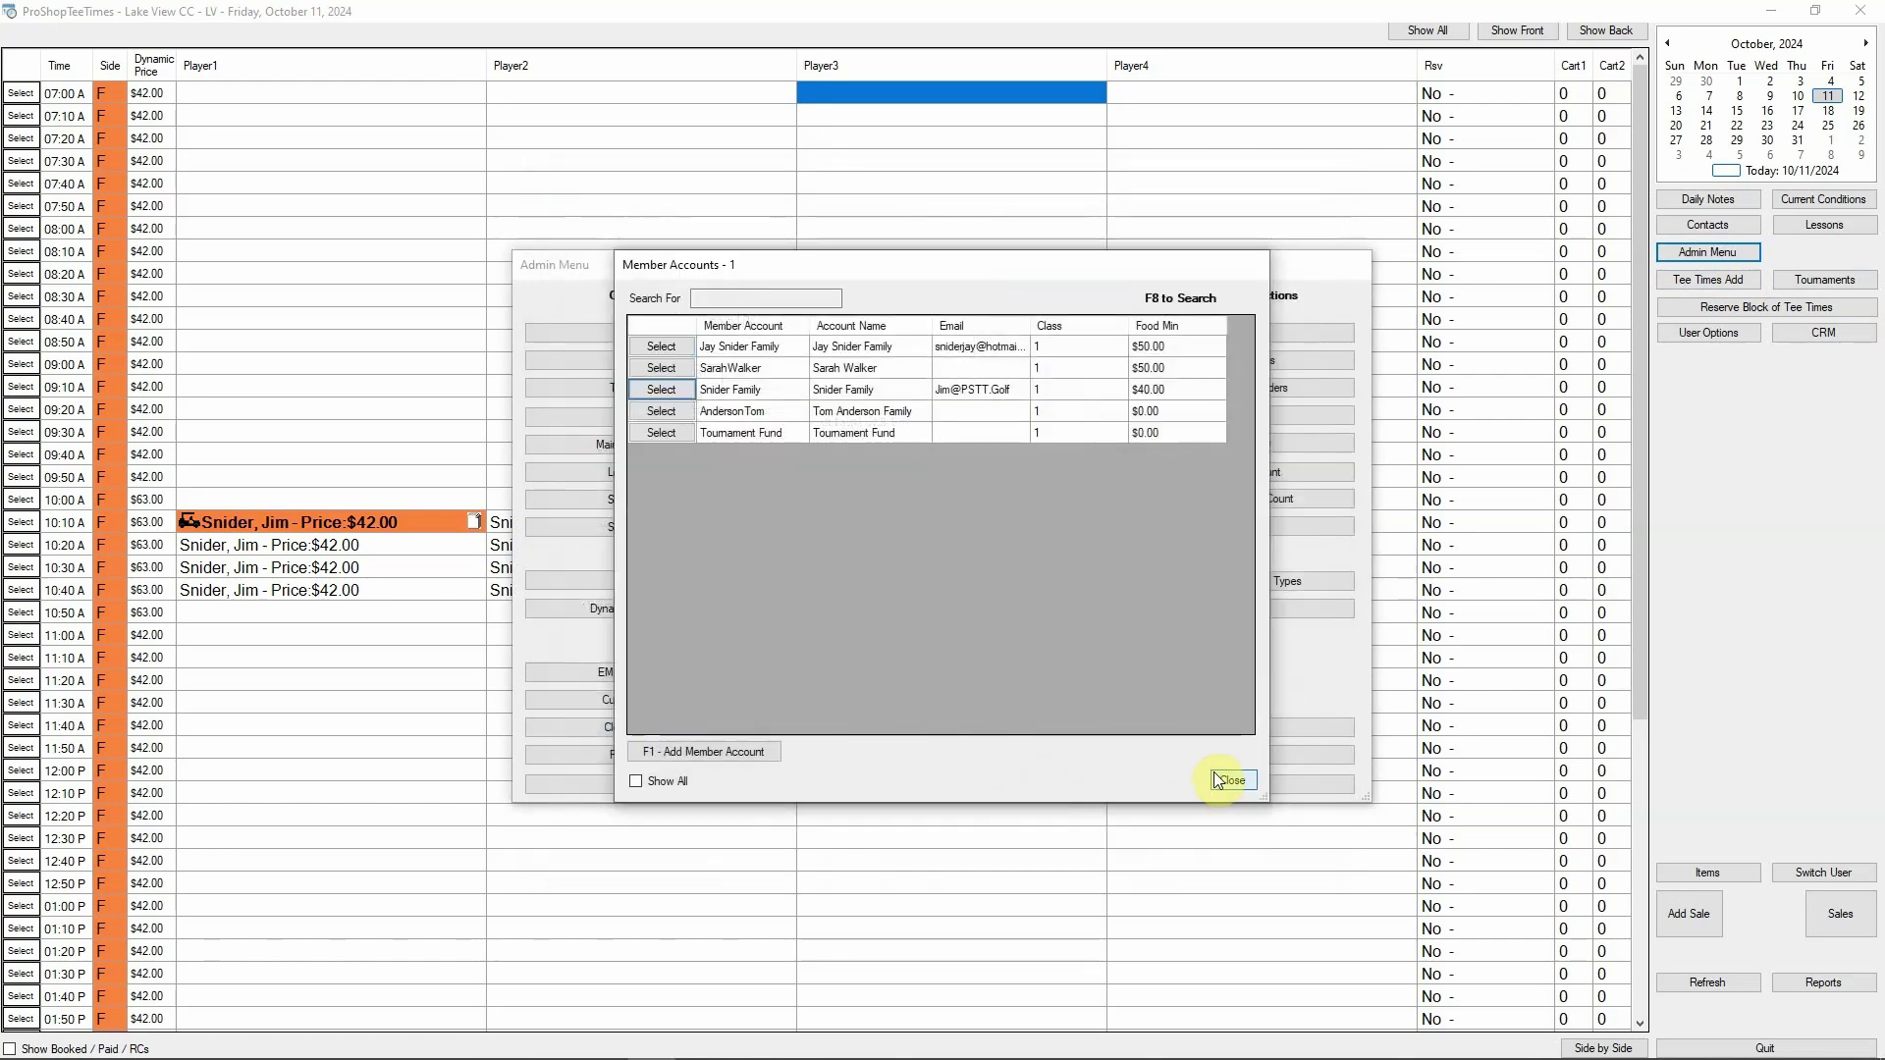
left_click(1225, 782)
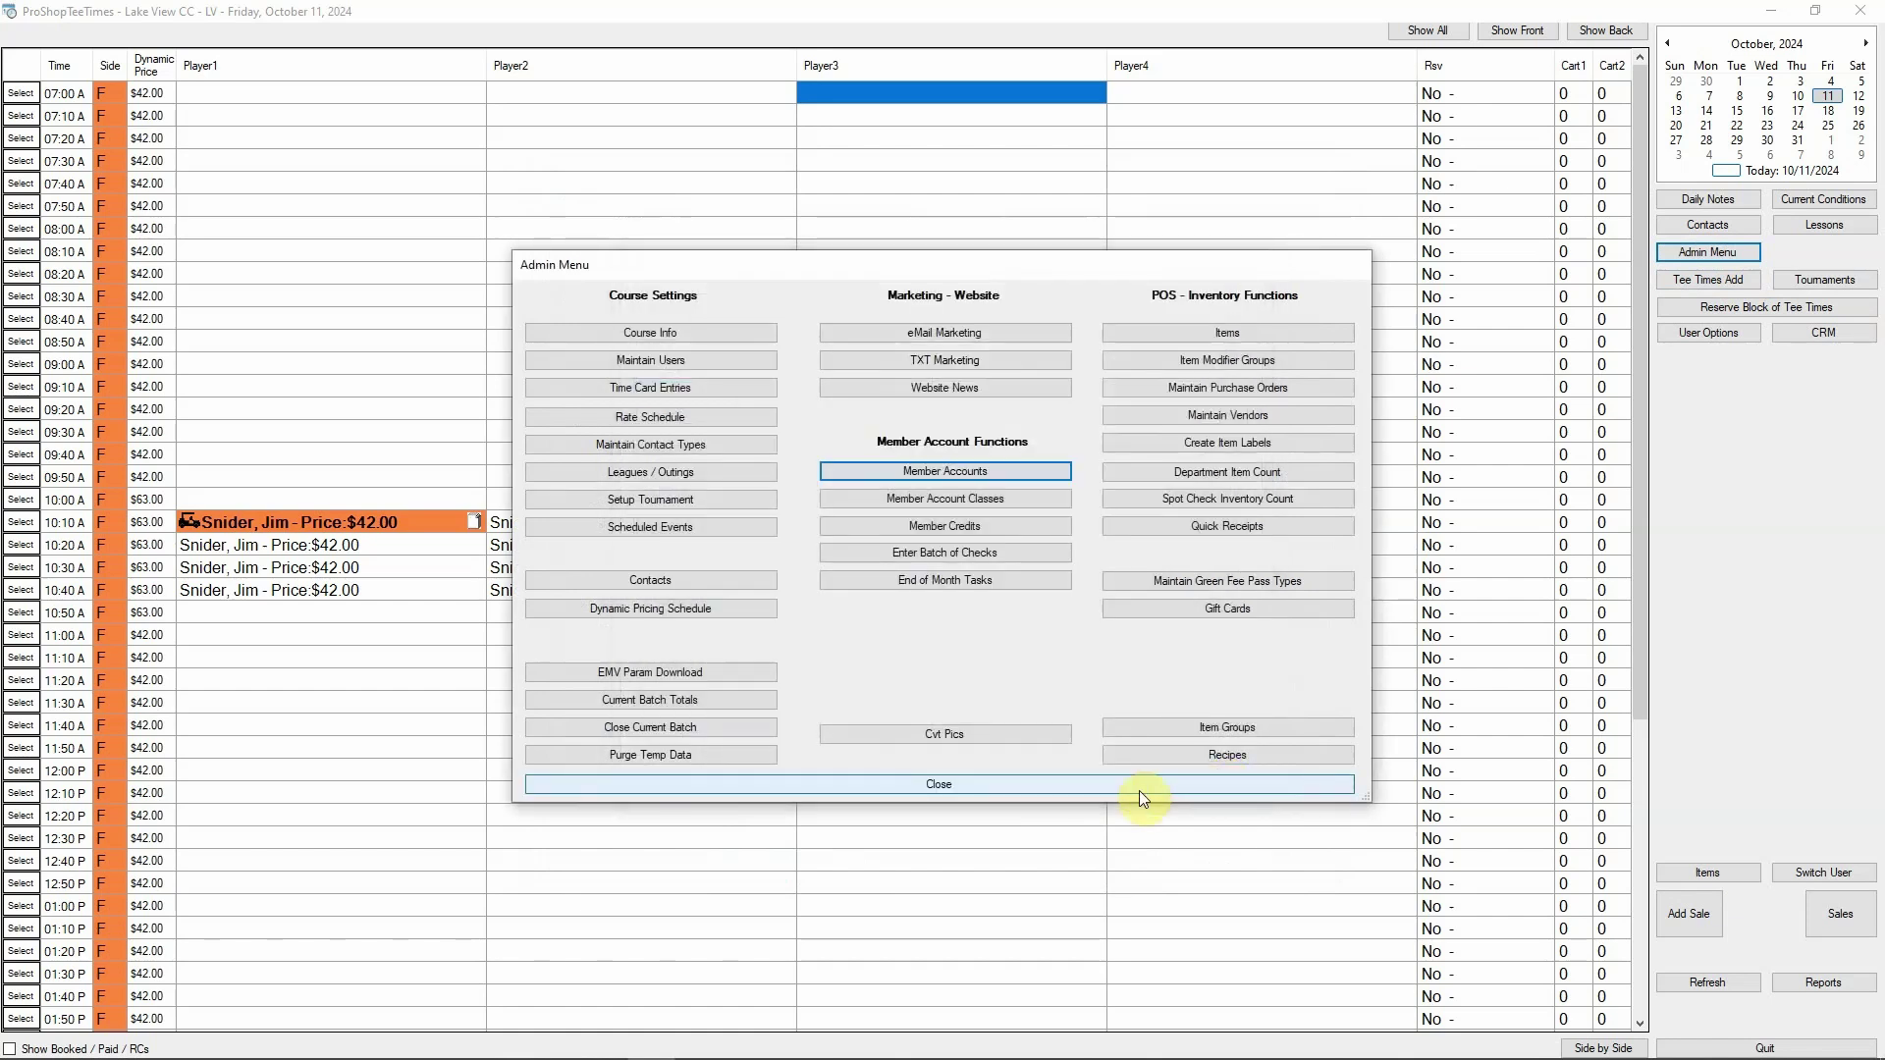
left_click(1139, 785)
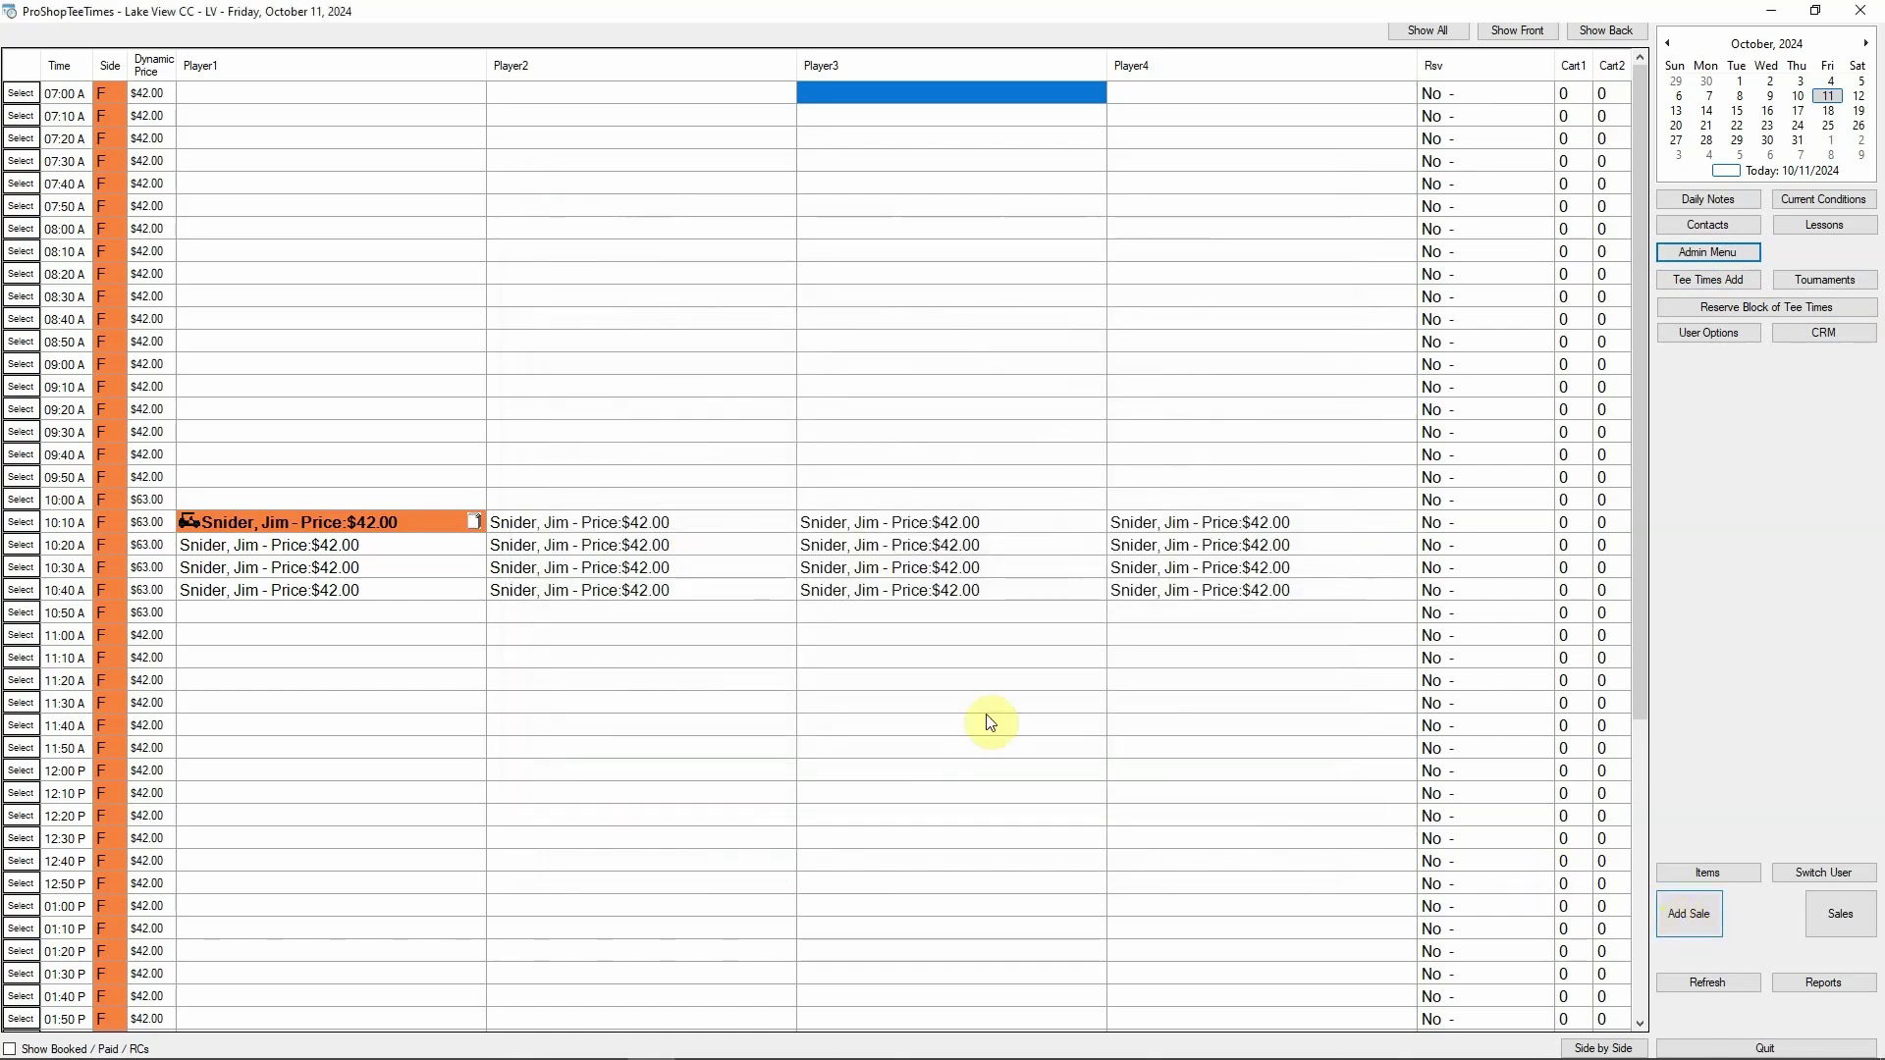
Check out the 10:10 Player2 round and cart, $43.80, to the member tab
left_click(597, 524)
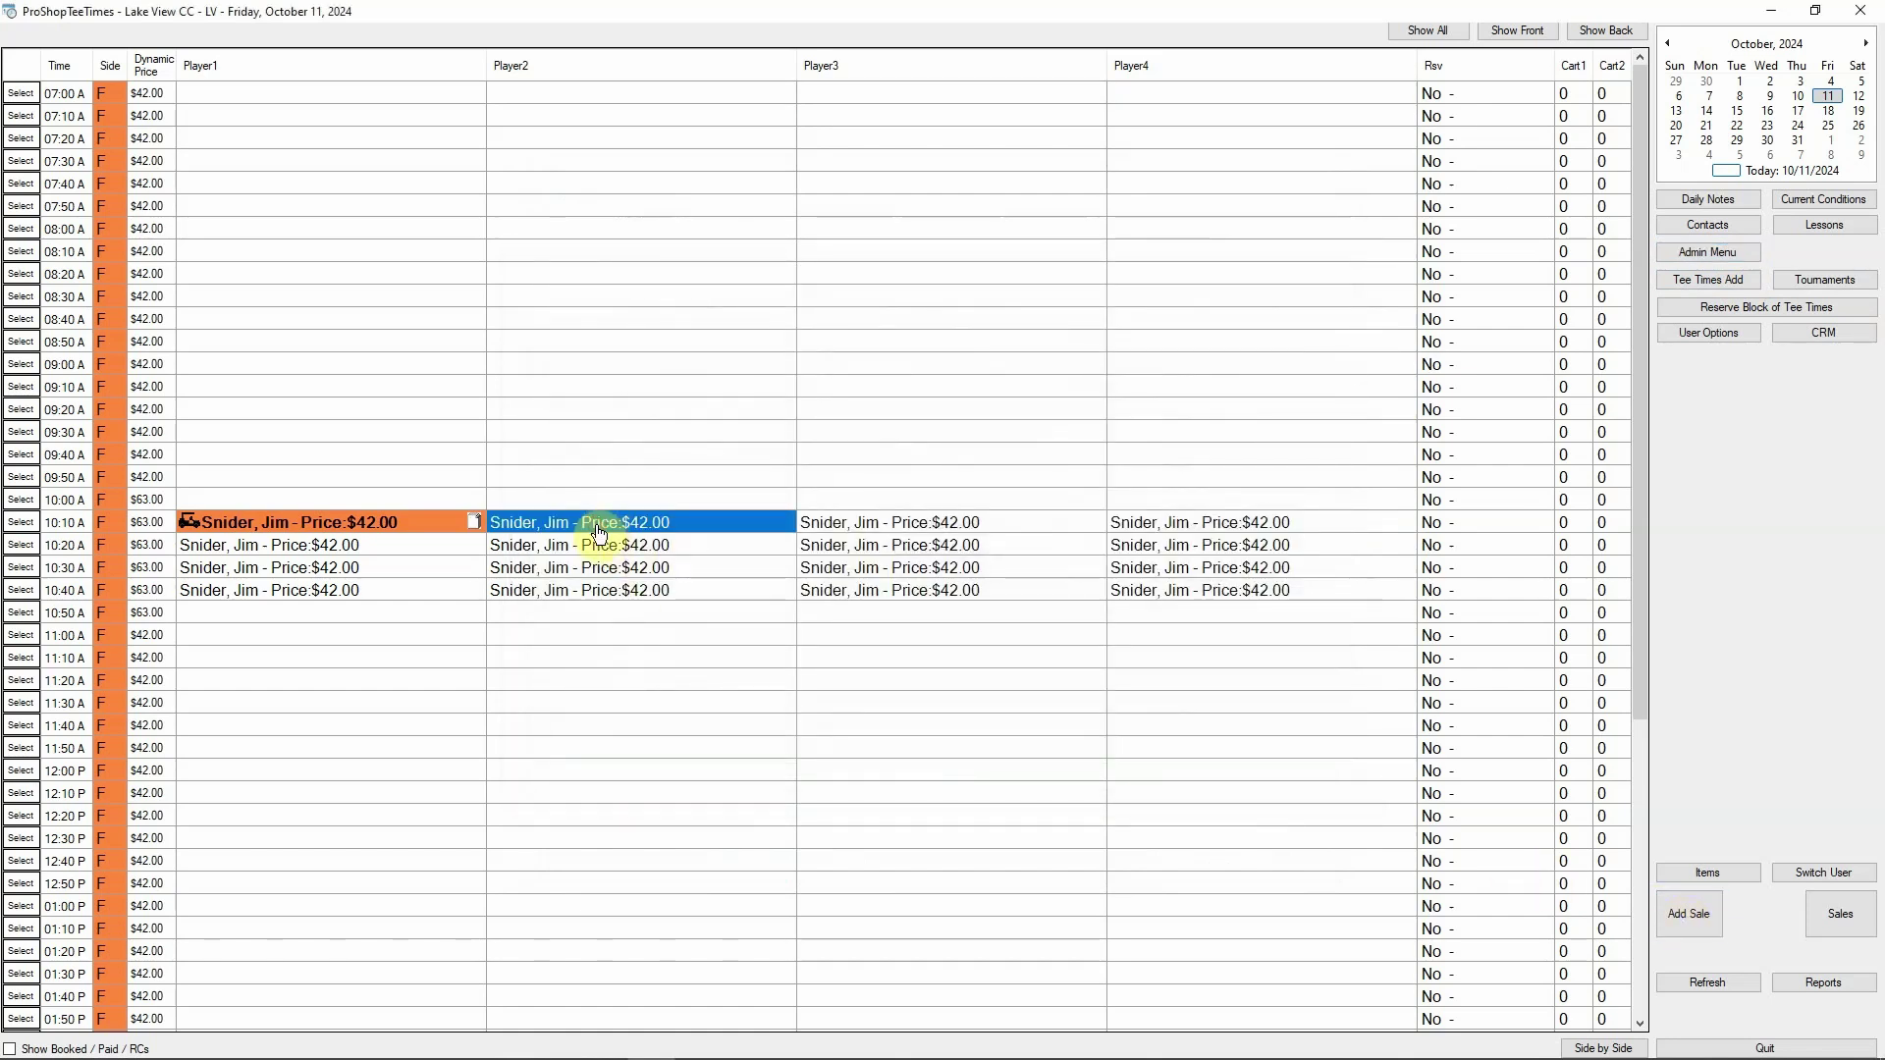
double_click(599, 533)
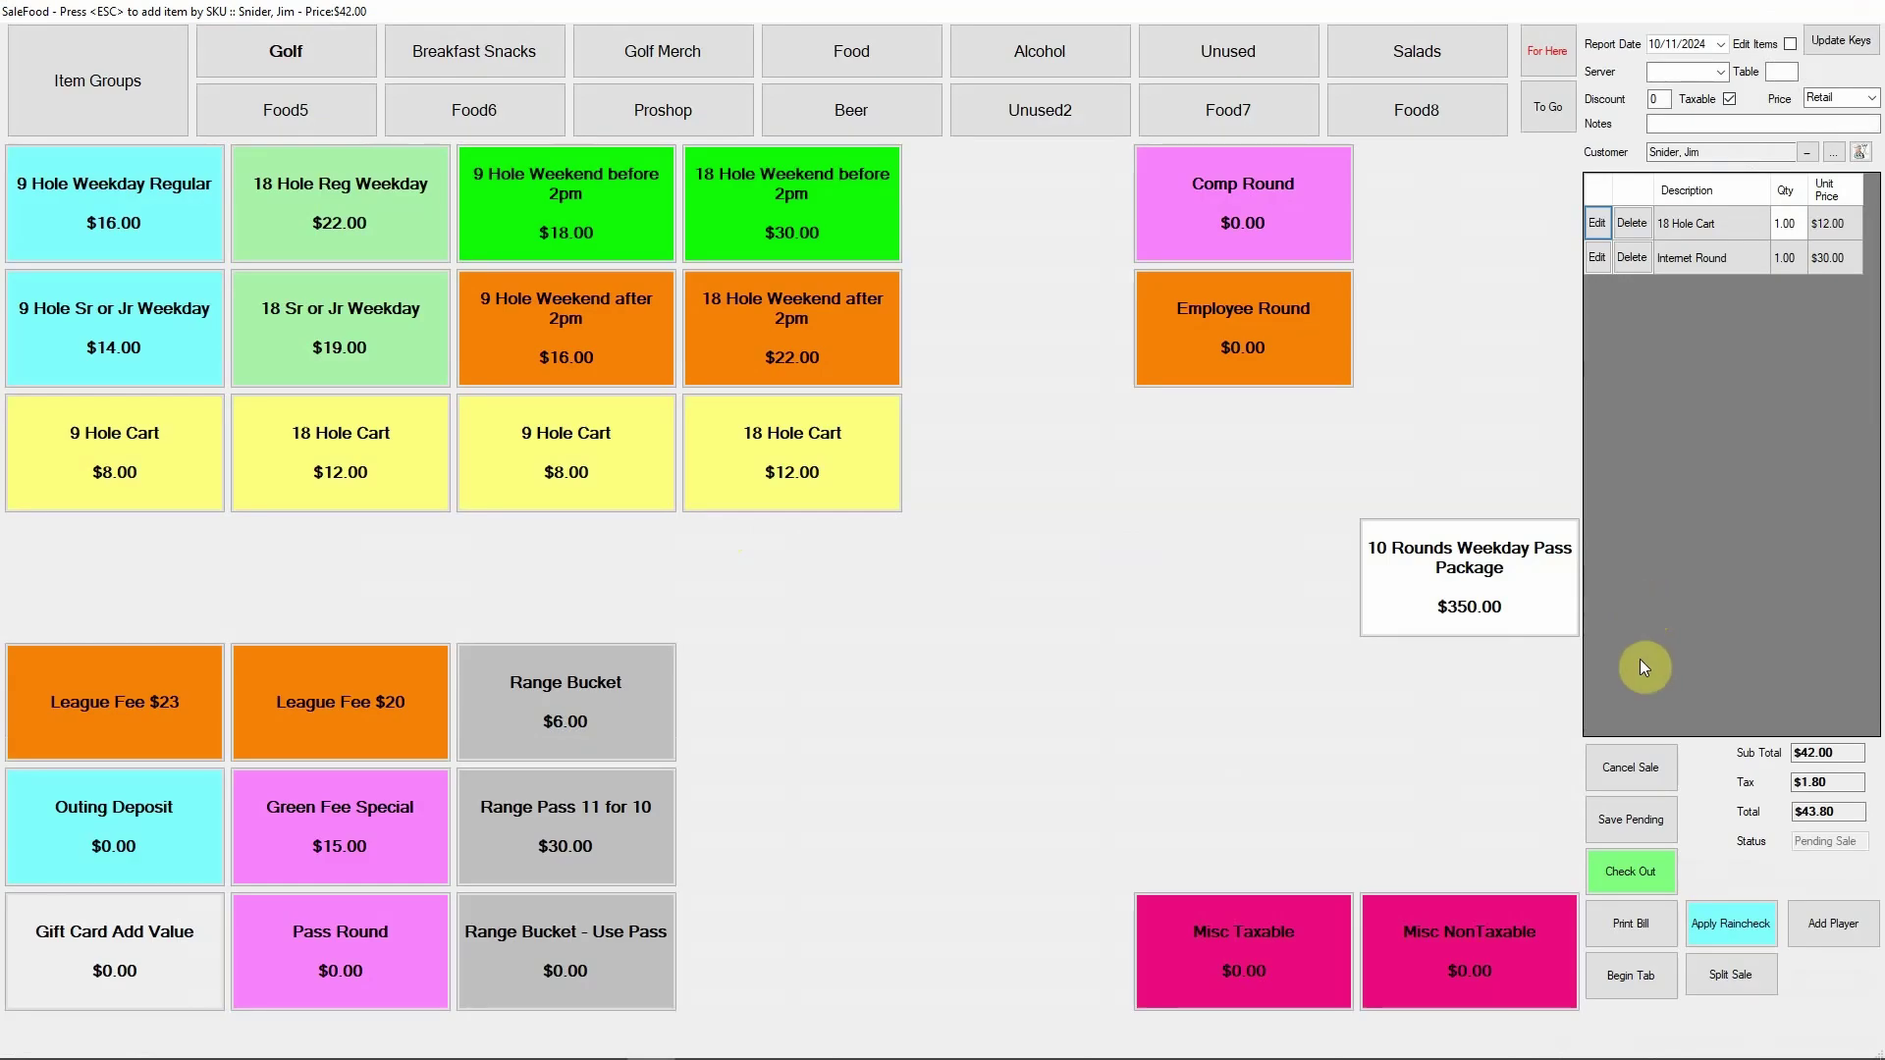
left_click(1640, 874)
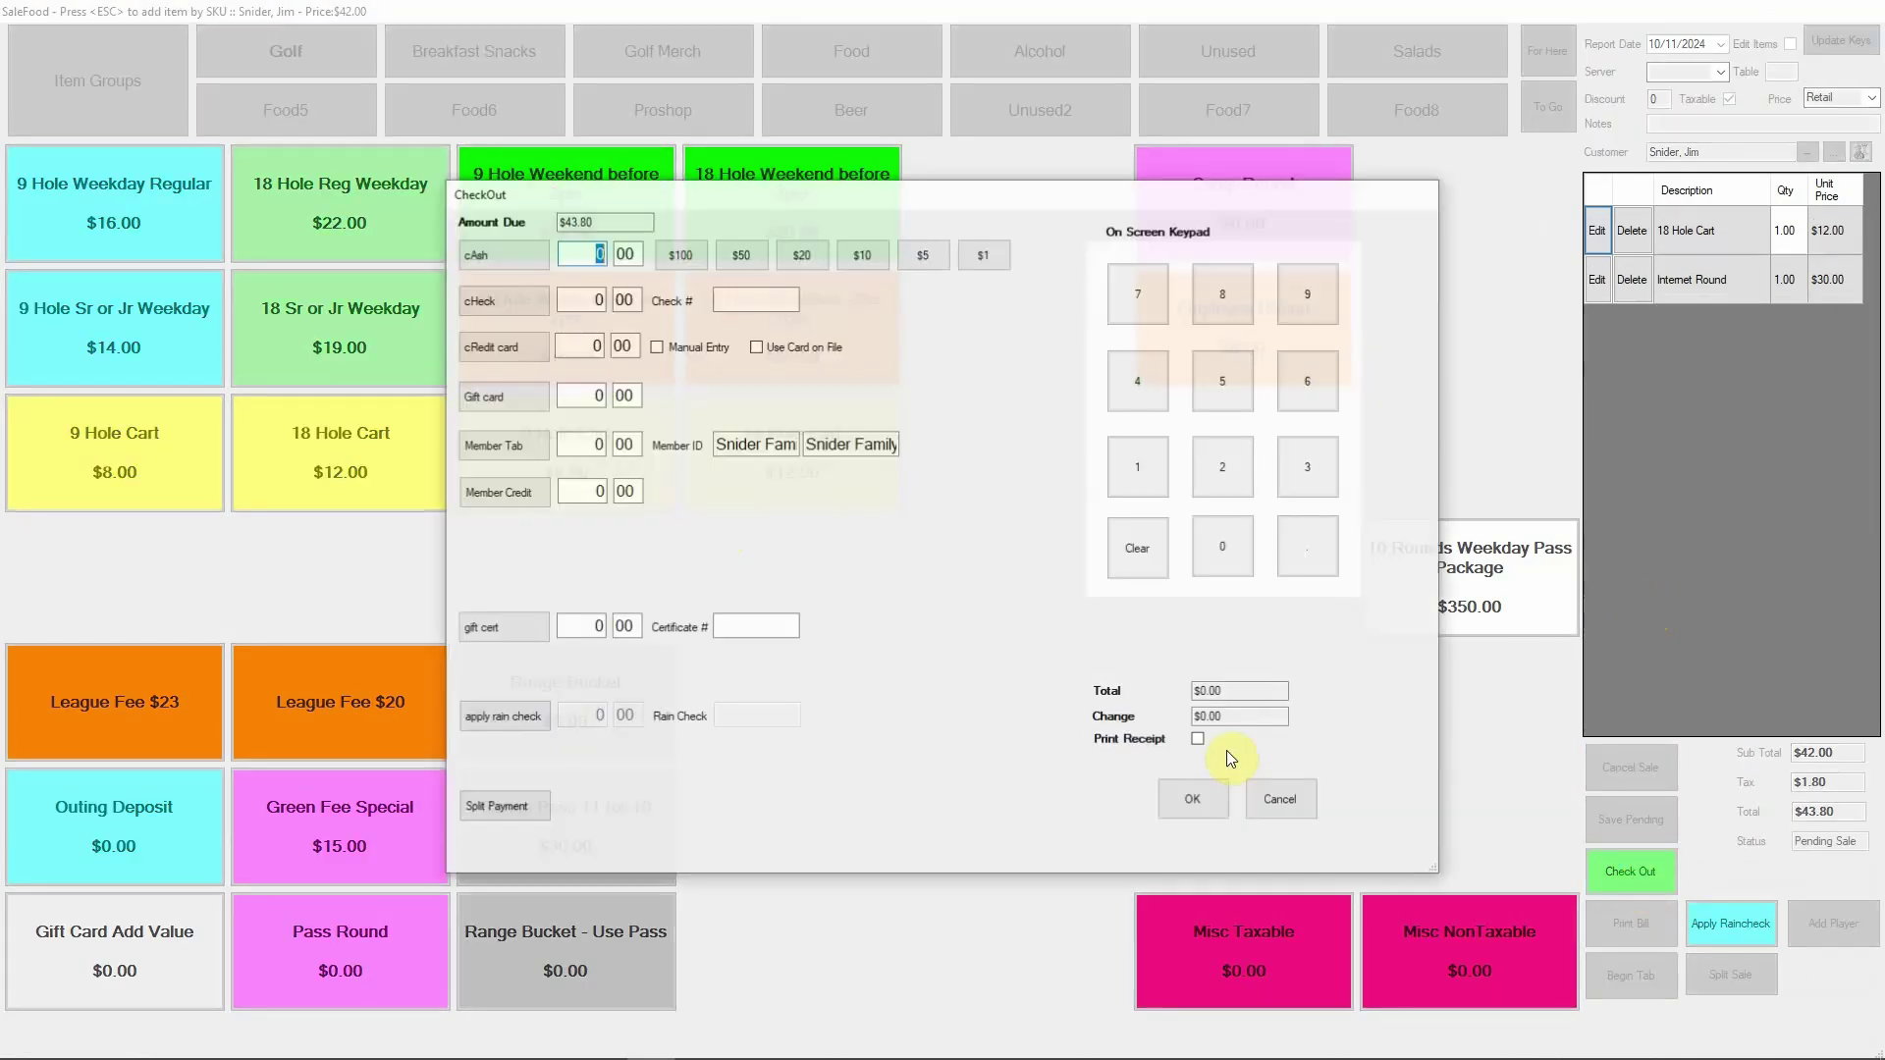
left_click(505, 447)
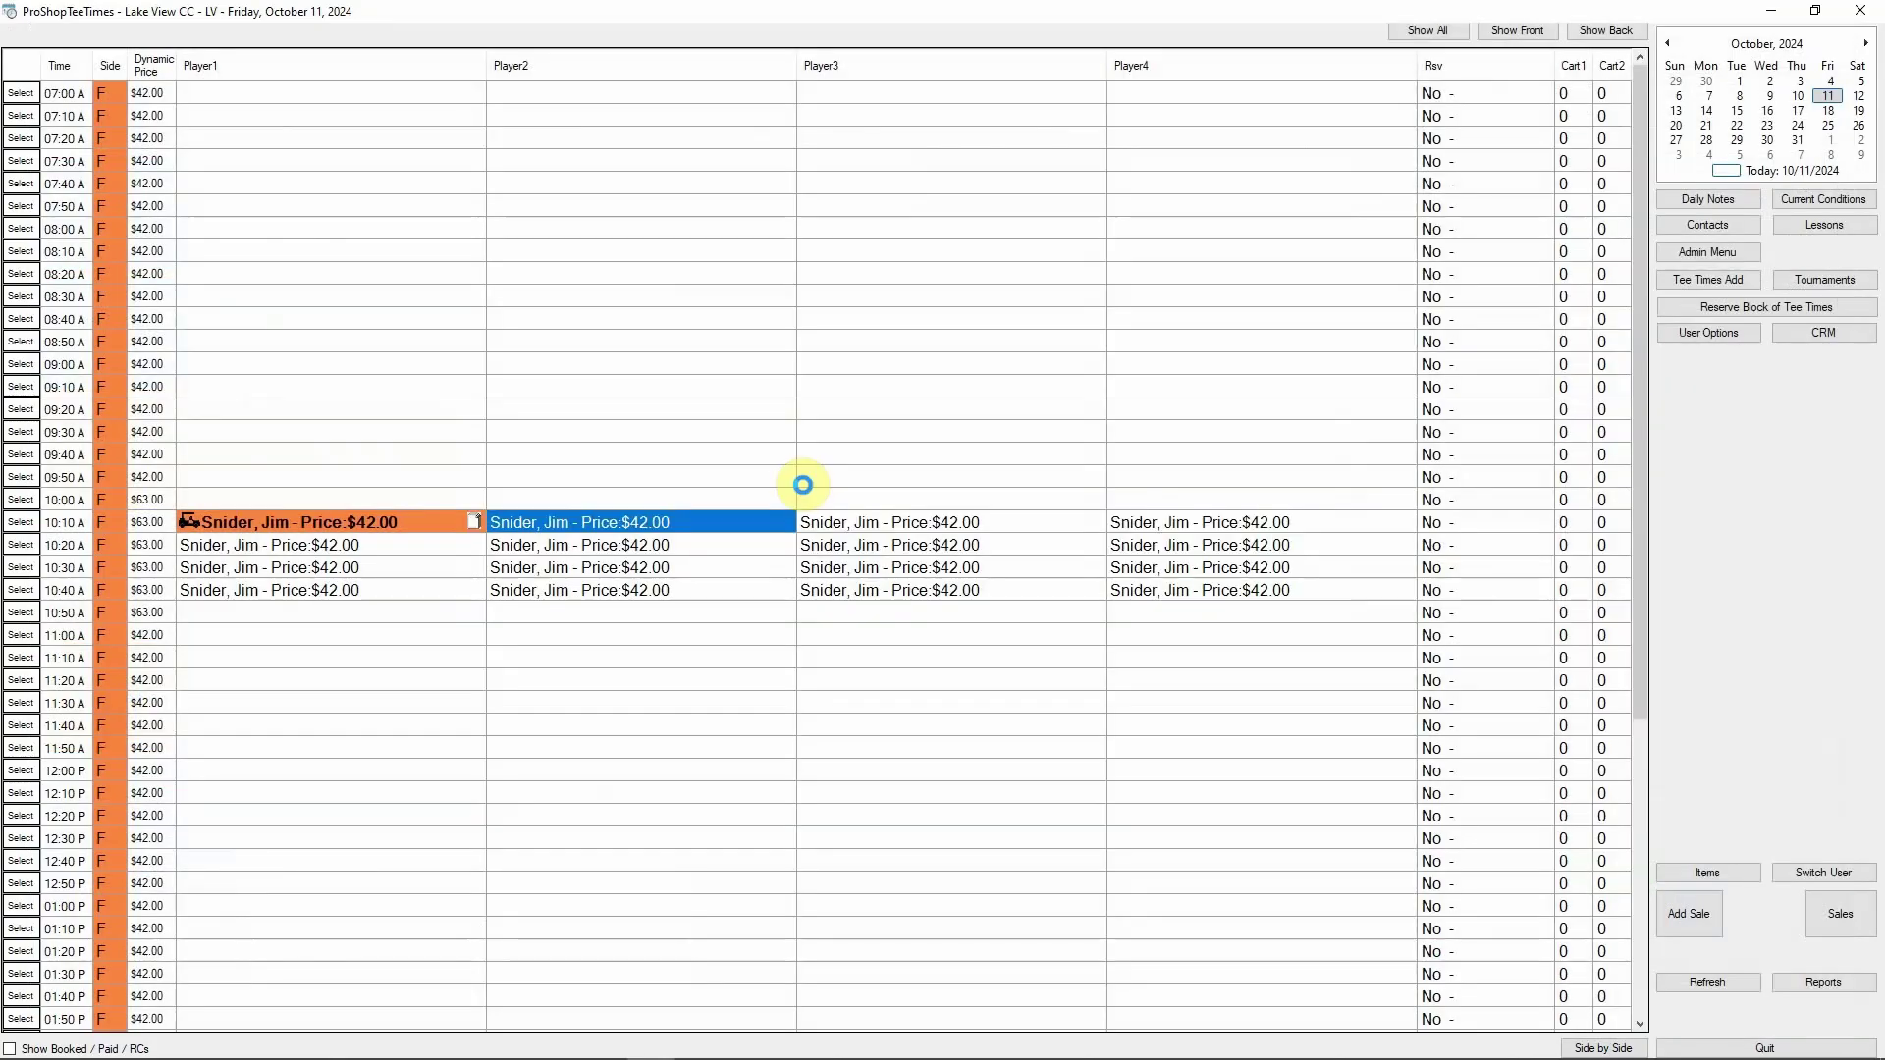
Open Member Accounts and start printing a statement for the family account
left_click(1729, 253)
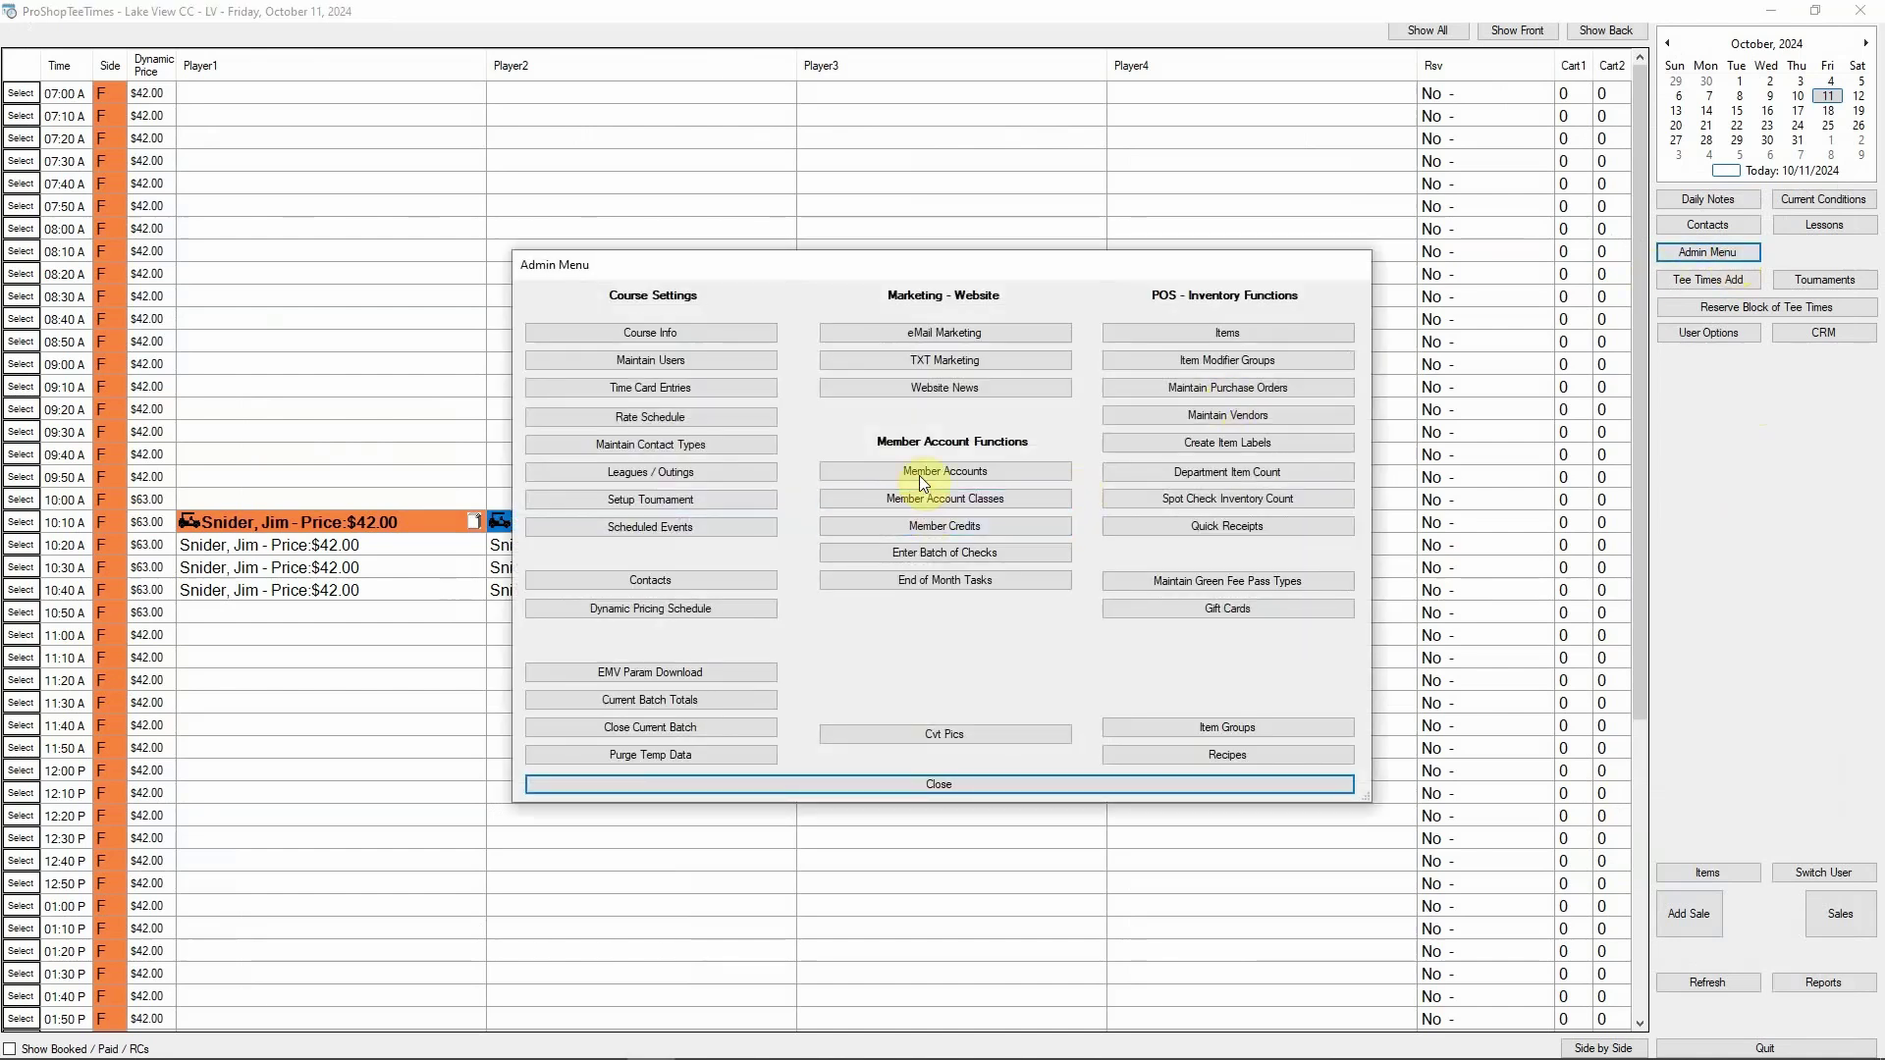
left_click(915, 471)
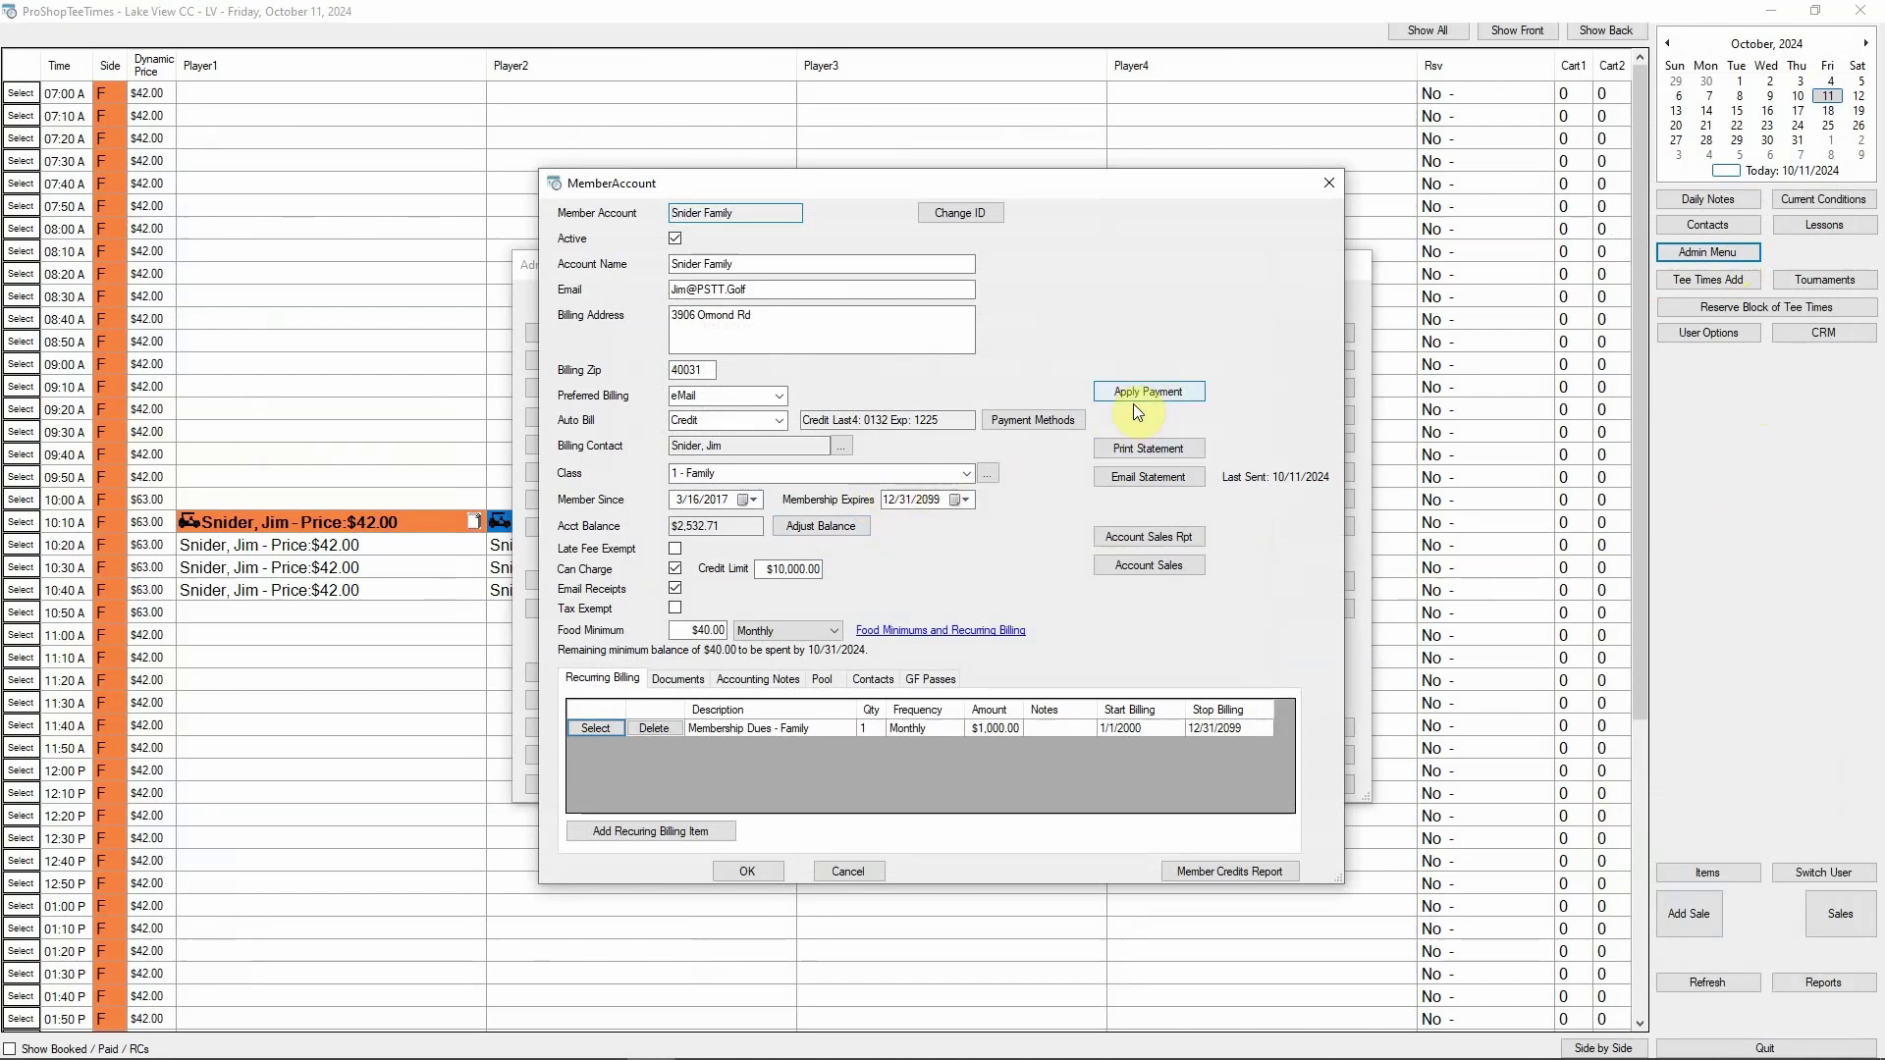
left_click(1133, 448)
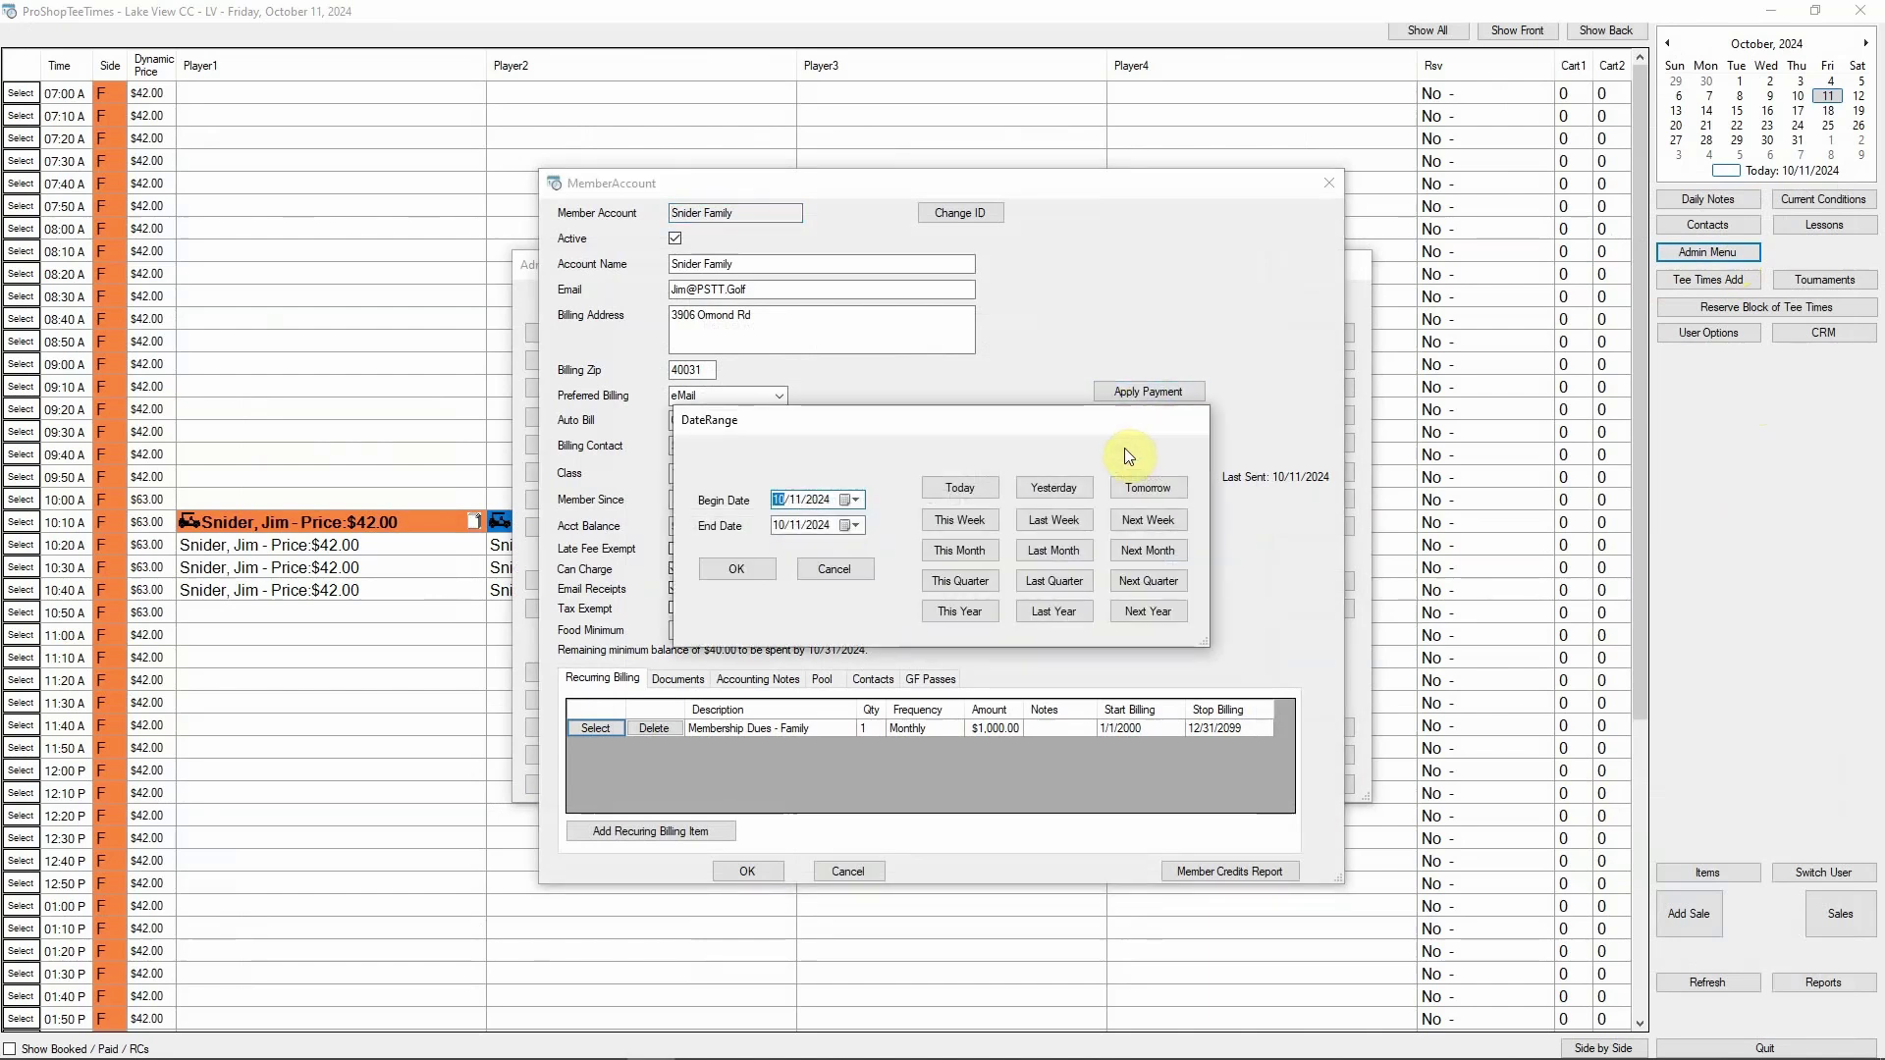
Print this month's statement and keep the family account's $40.00 Monthly food minimum
left_click(968, 545)
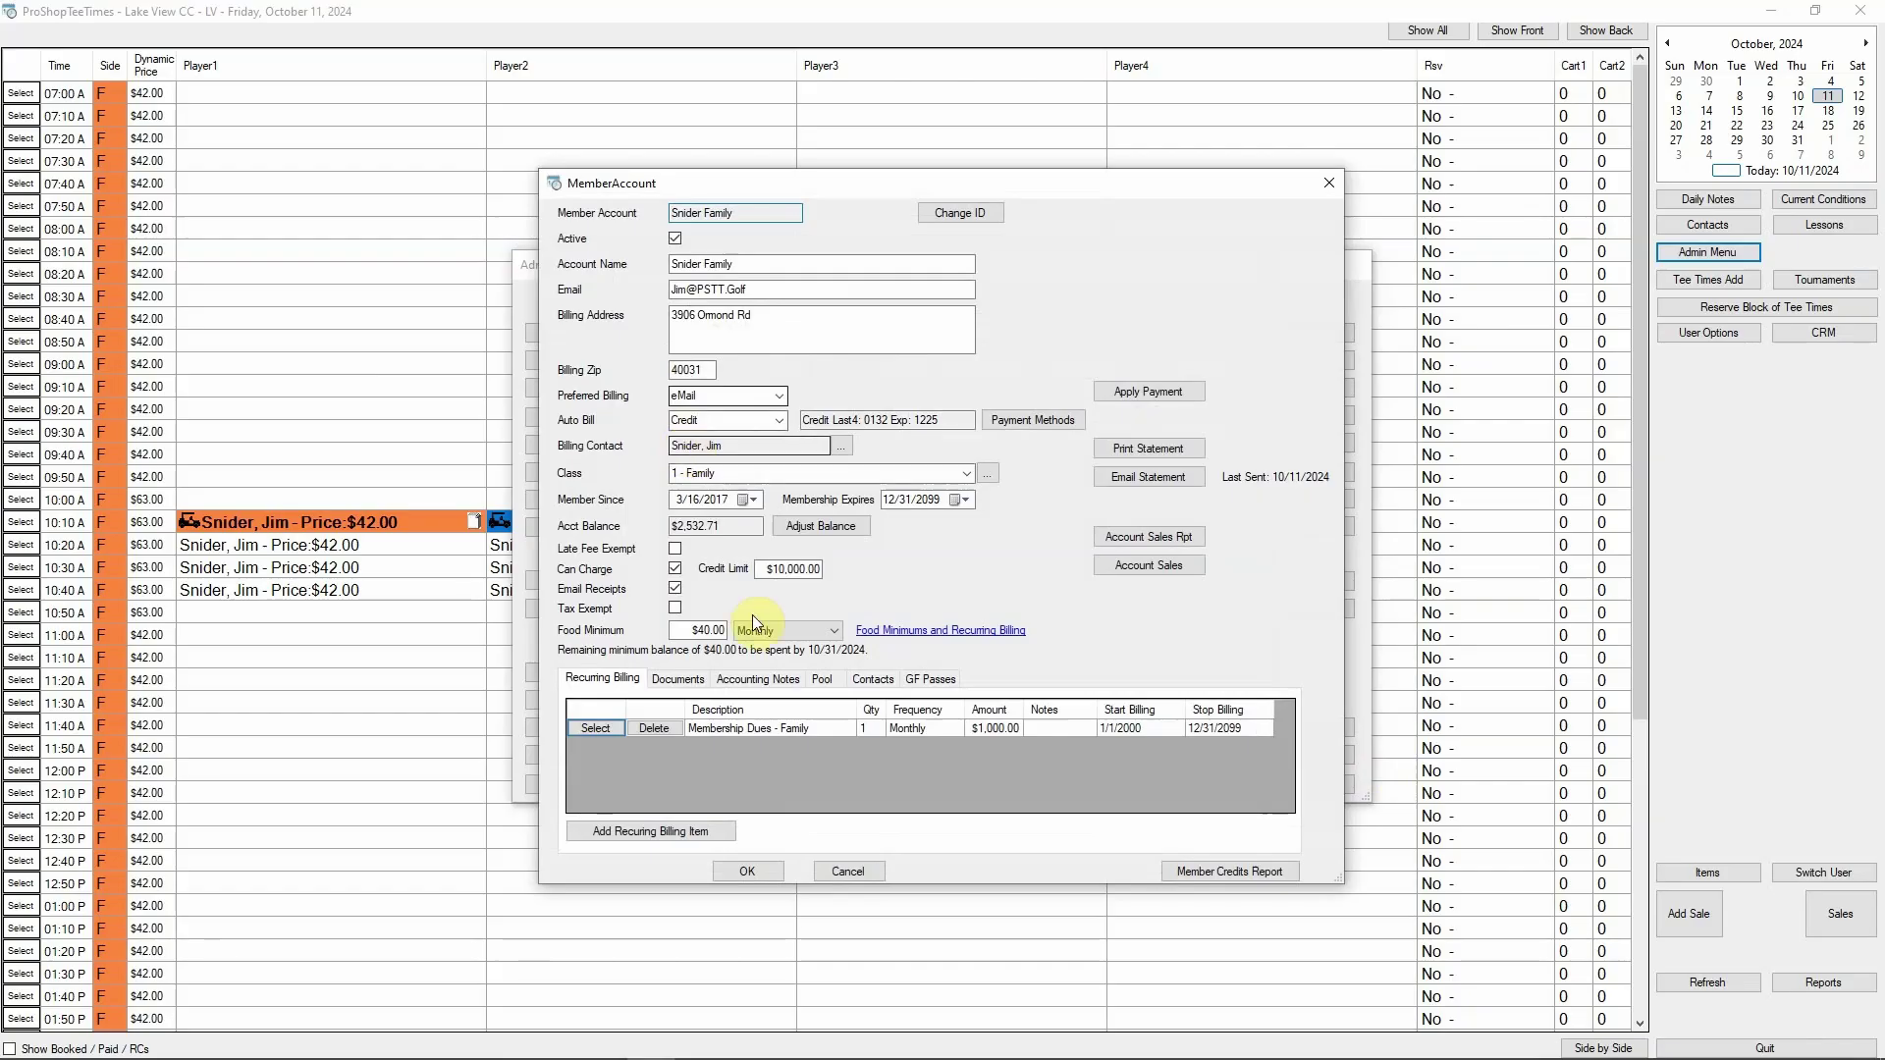
double_click(694, 630)
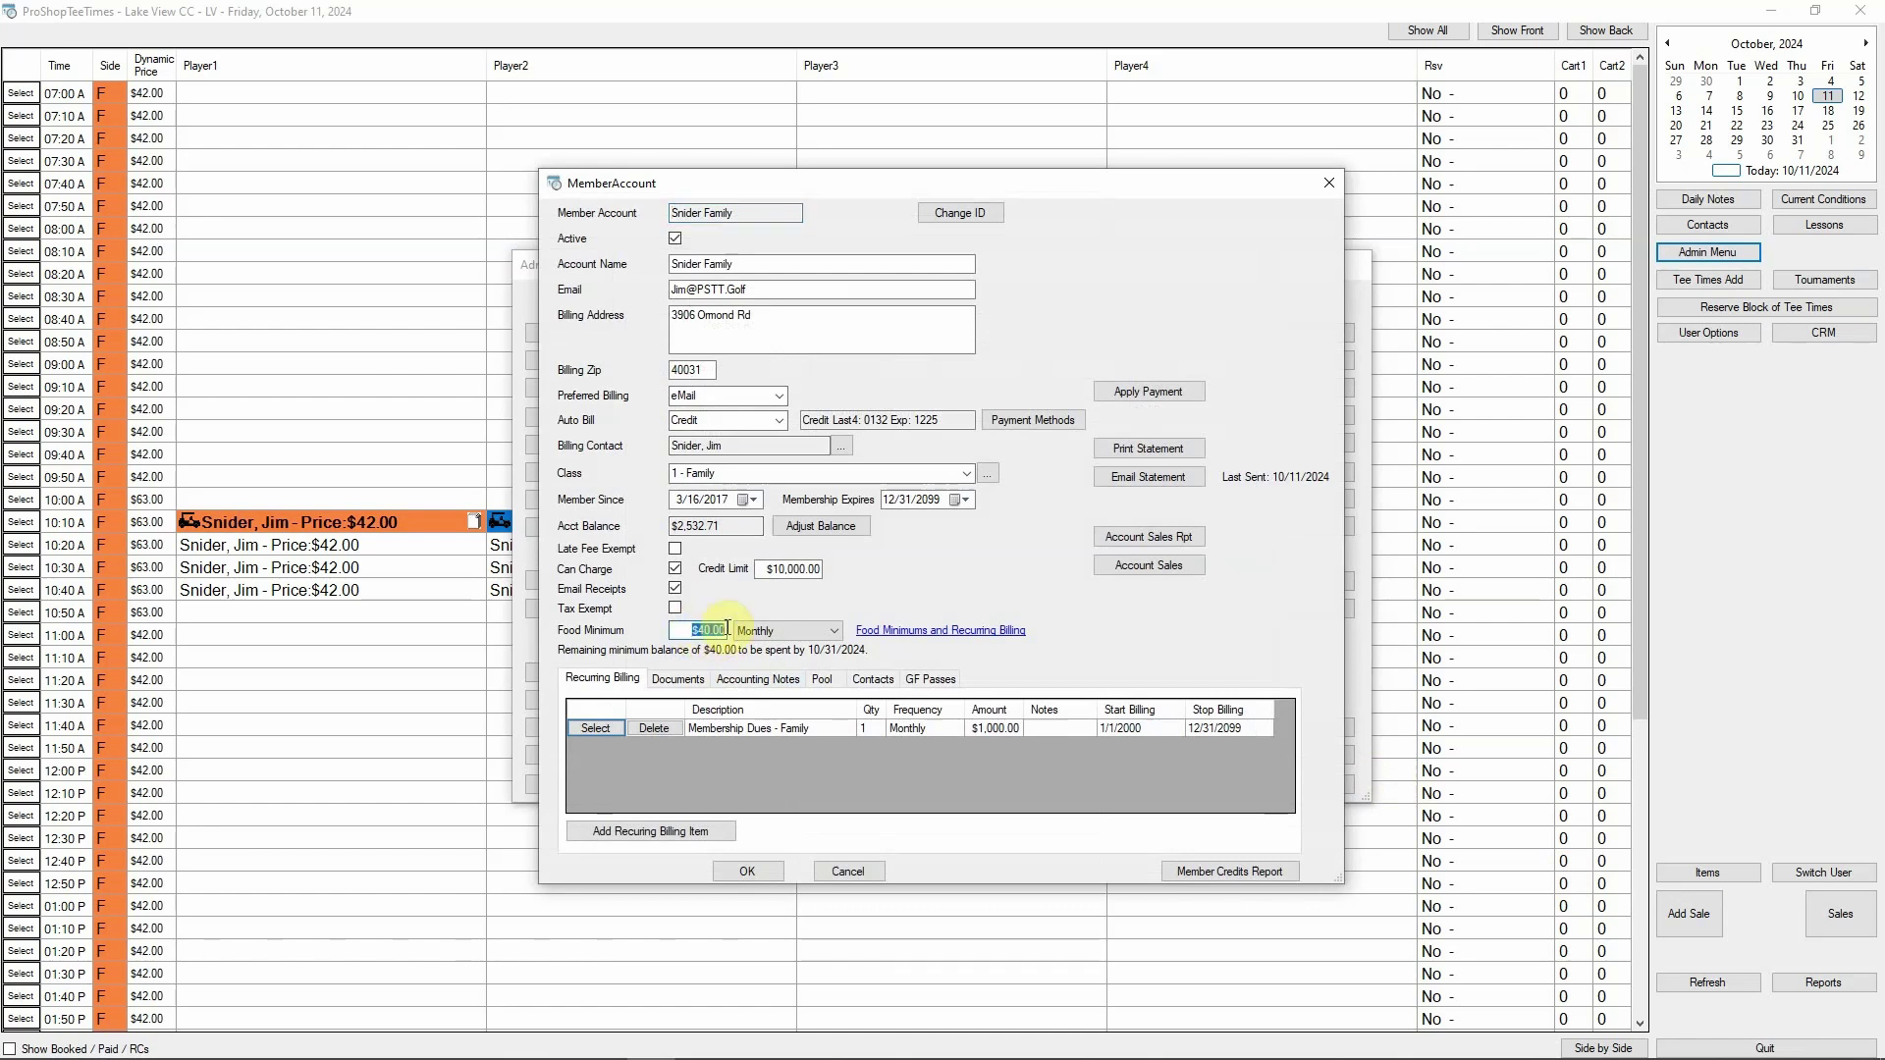
left_click(835, 631)
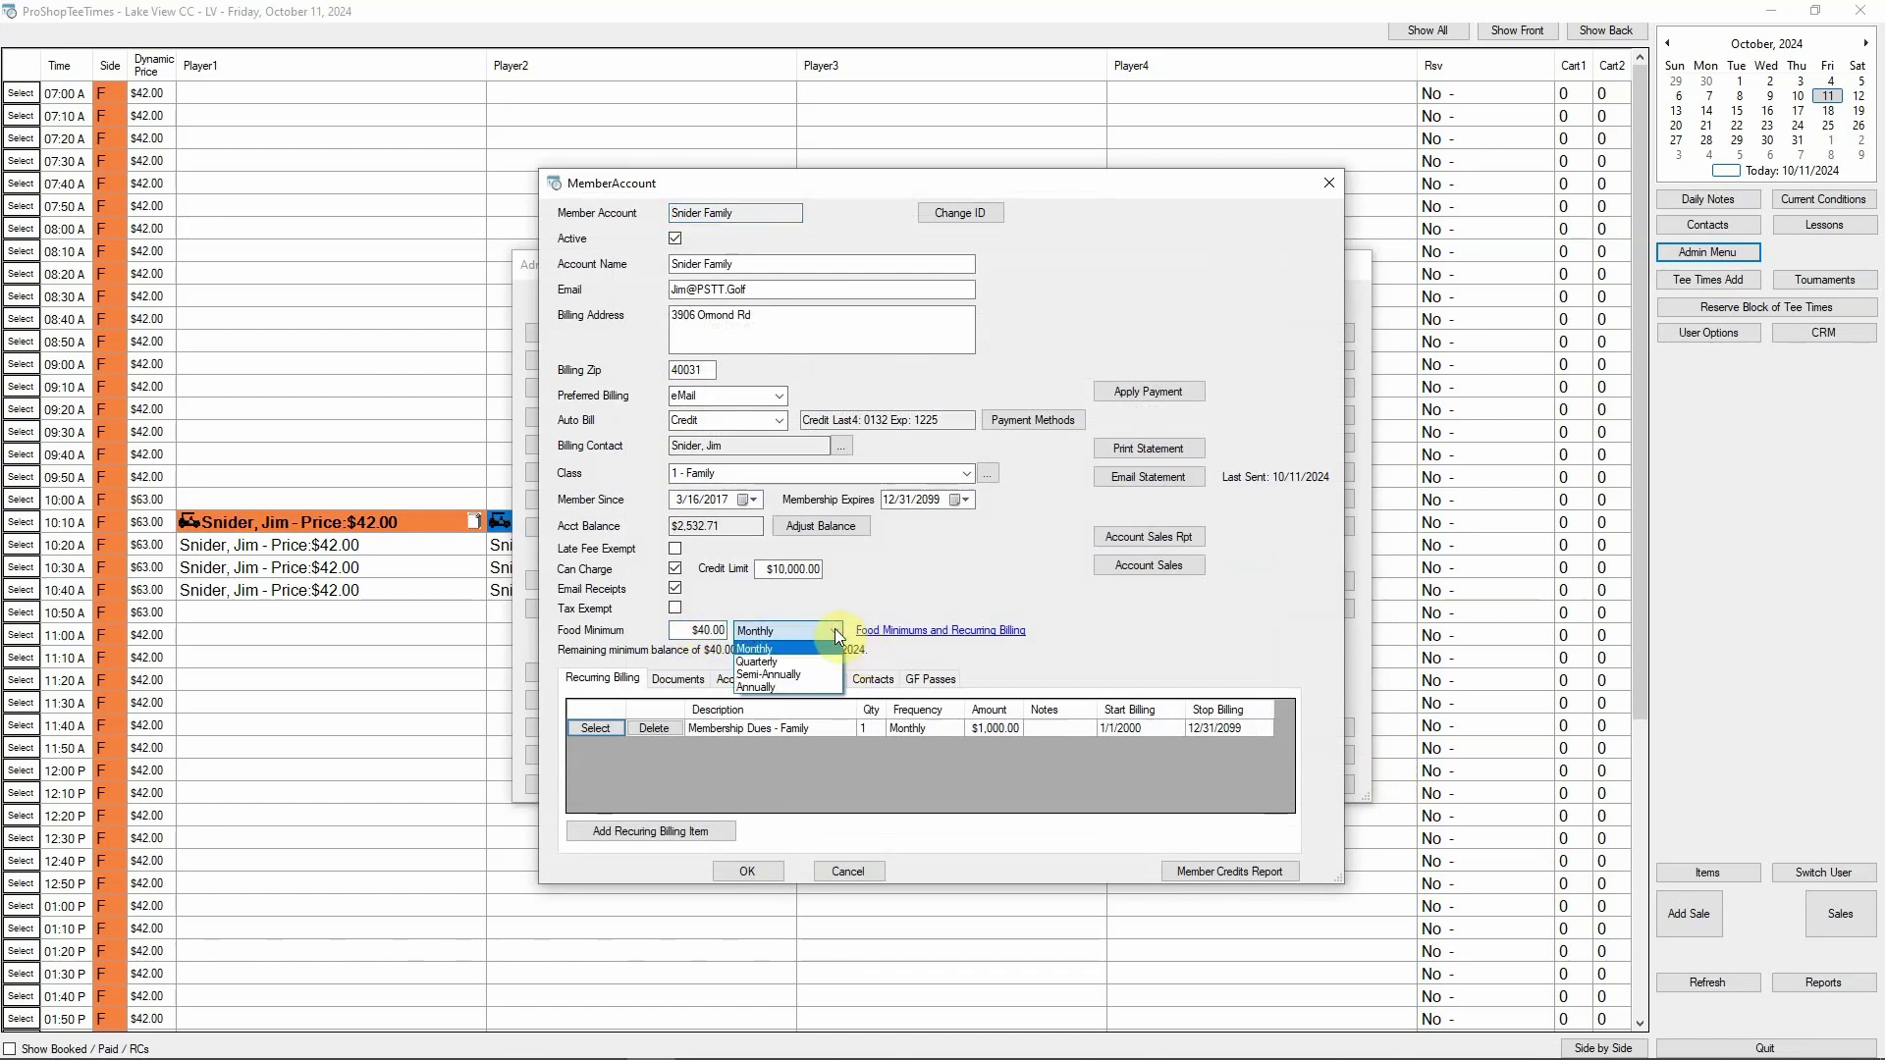
left_click(835, 631)
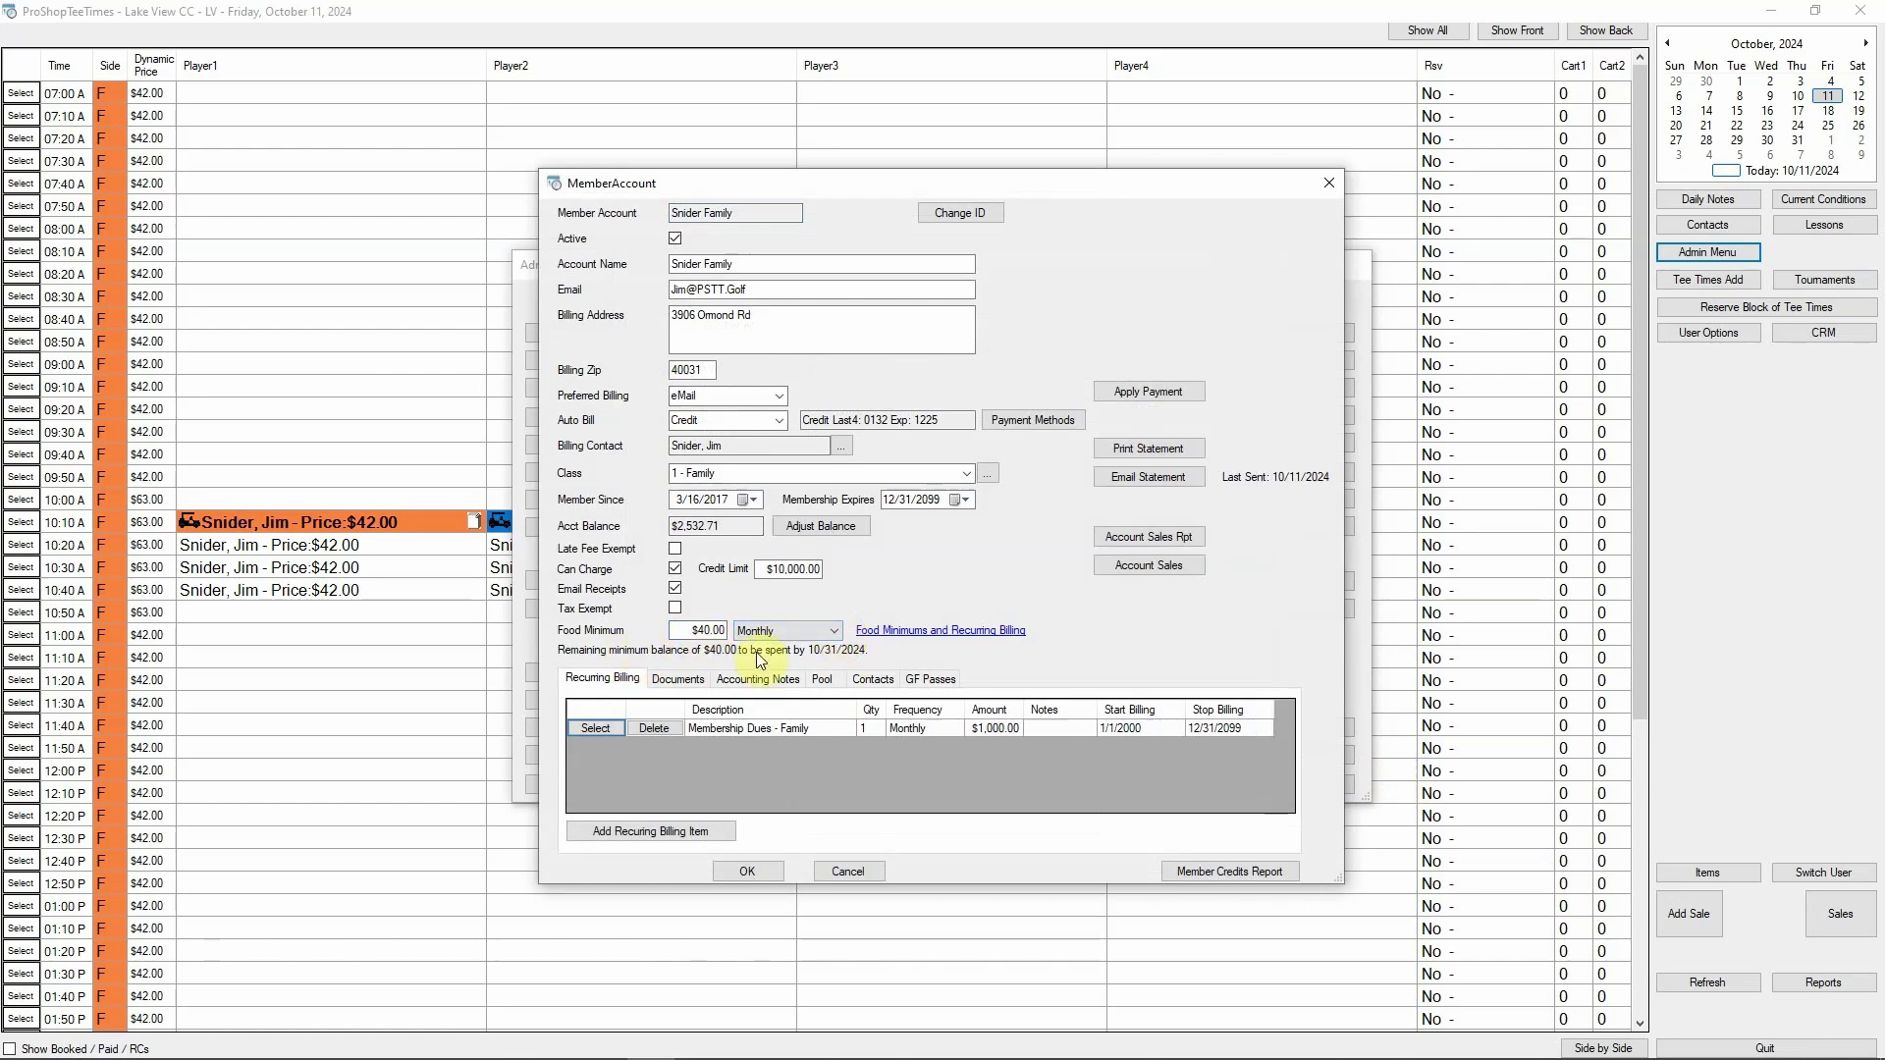
left_click(745, 869)
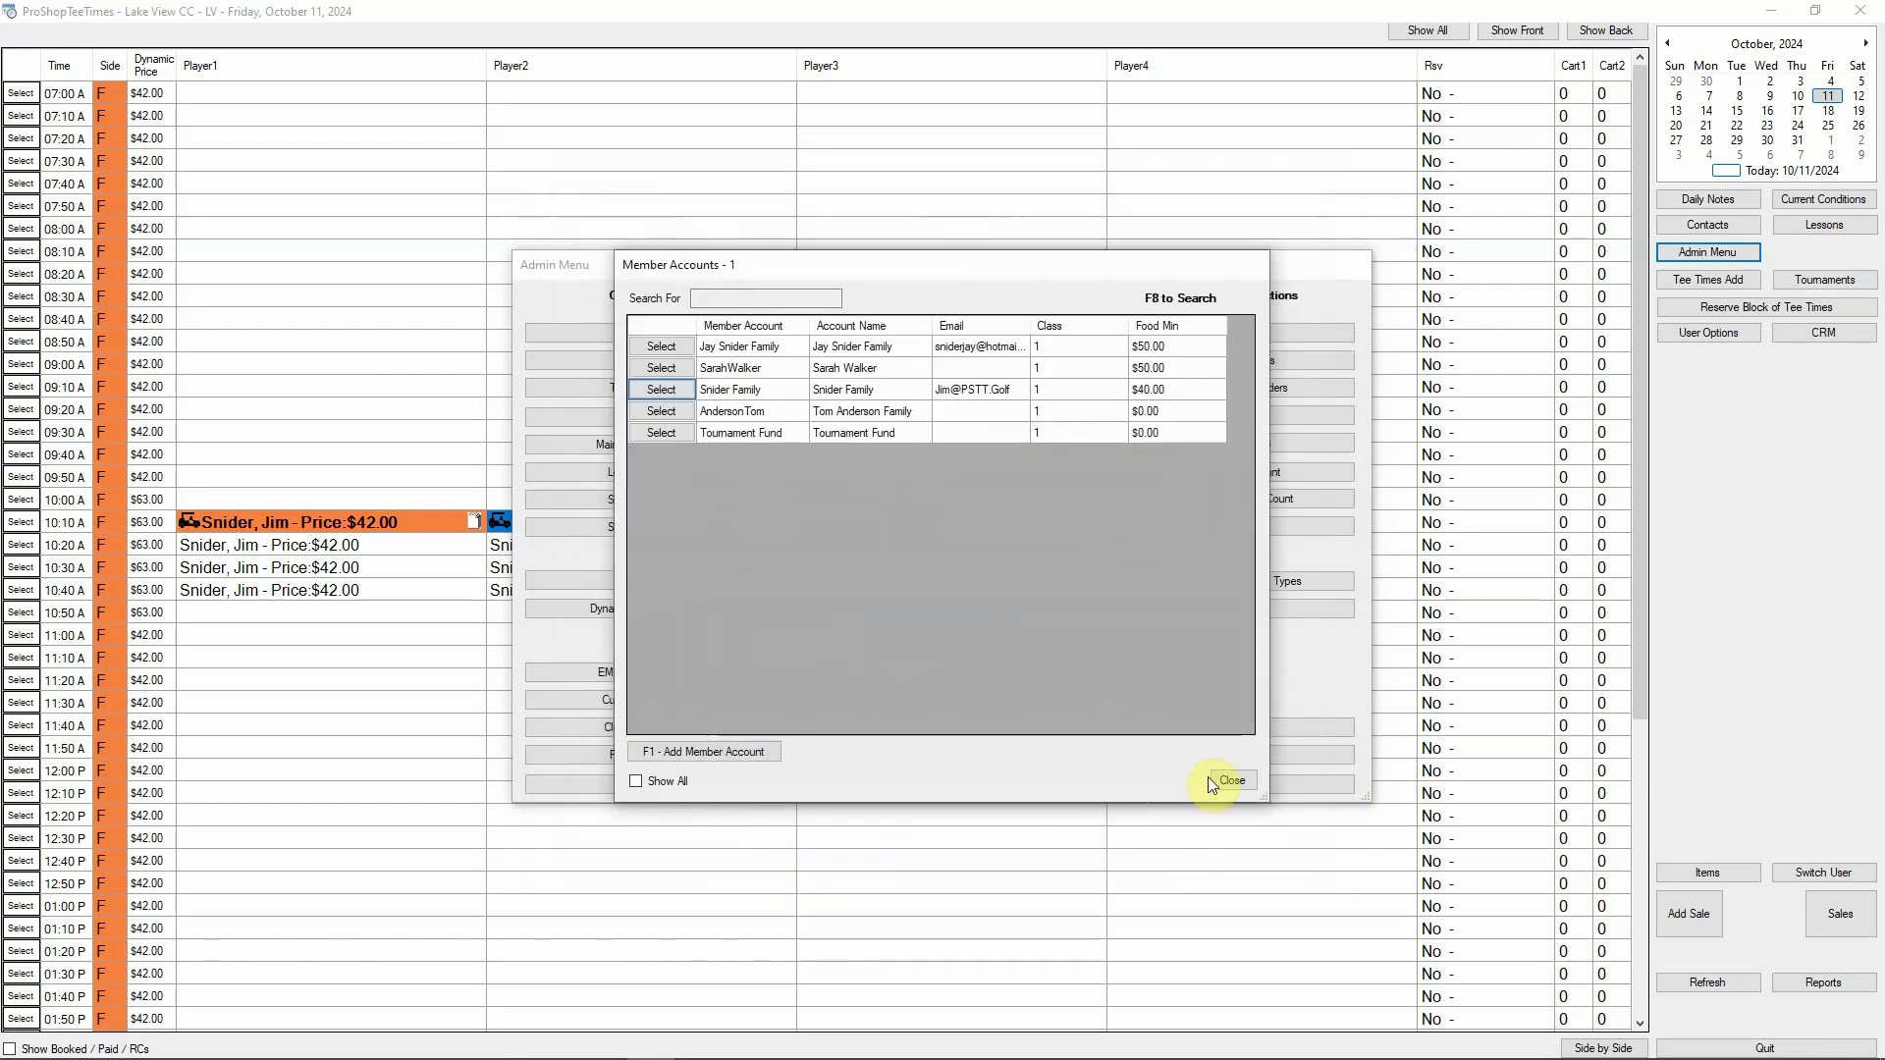
left_click(1222, 781)
Start a new sale and assign it to the family member found in Contacts
left_click(976, 783)
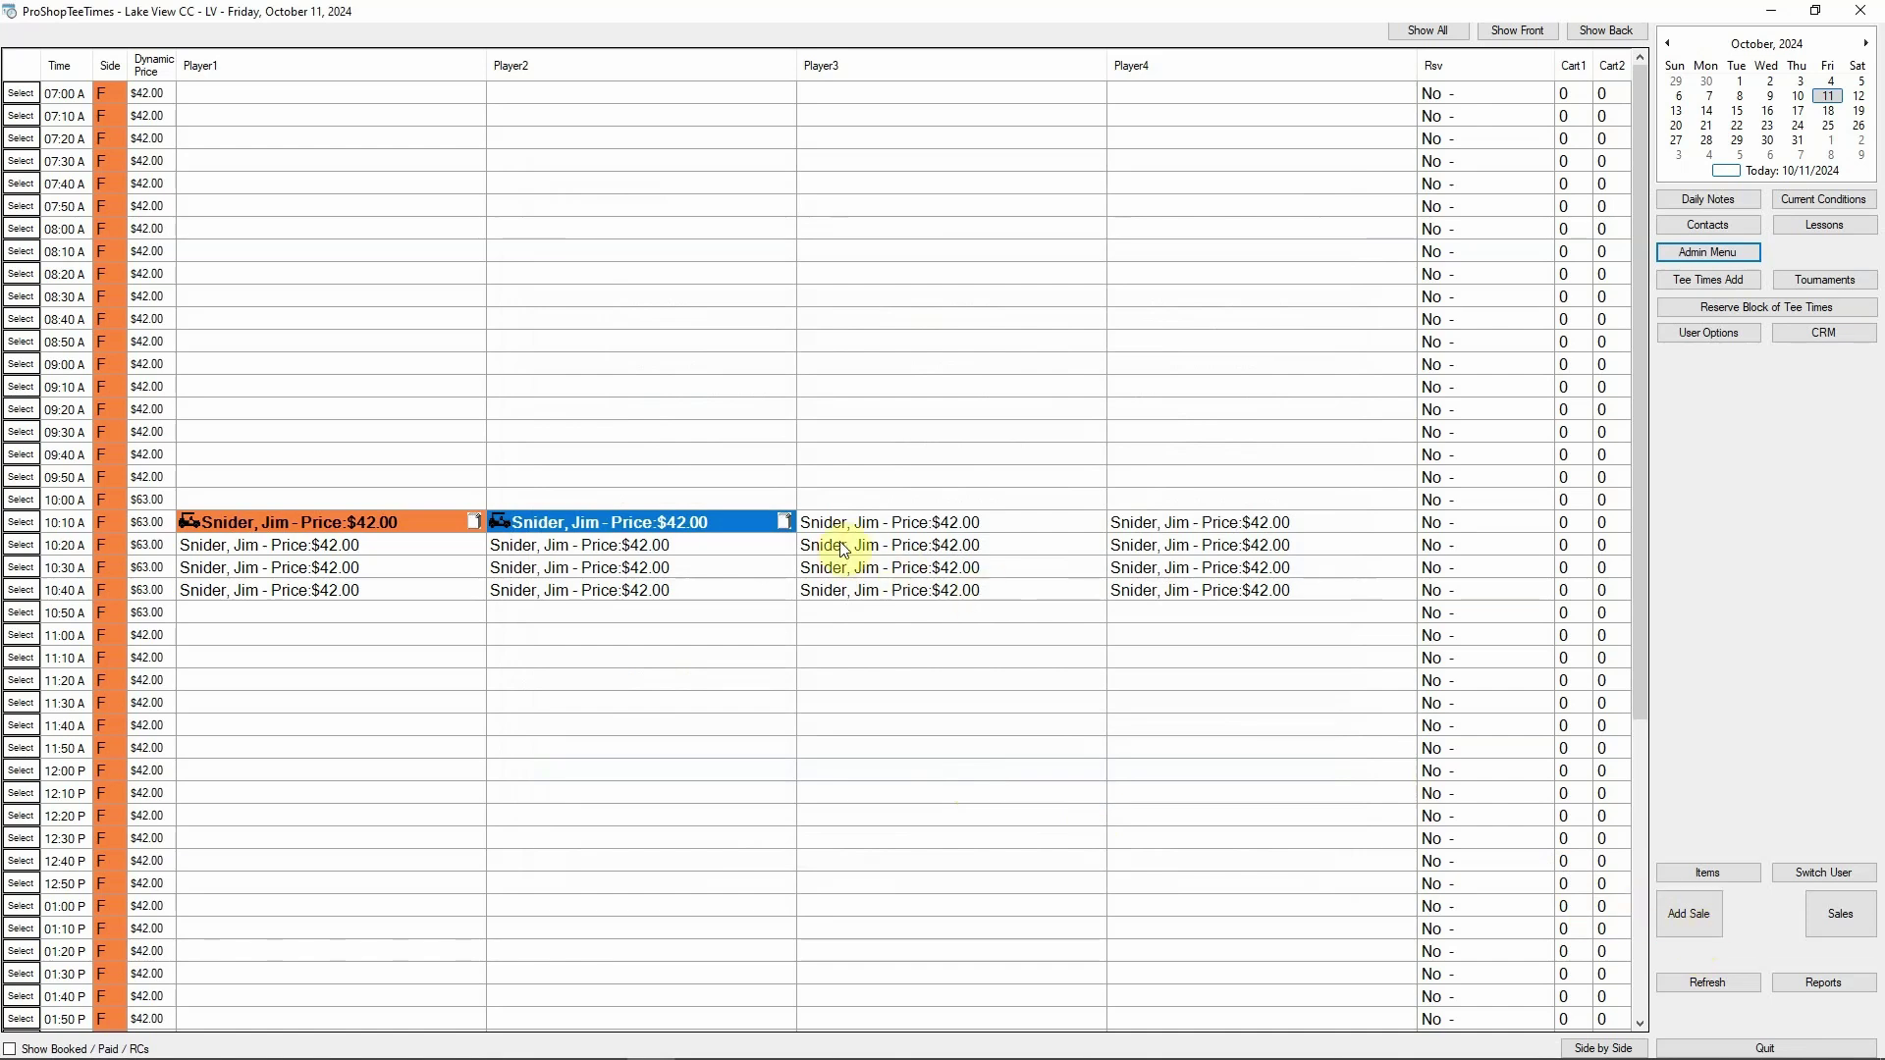
left_click(1687, 913)
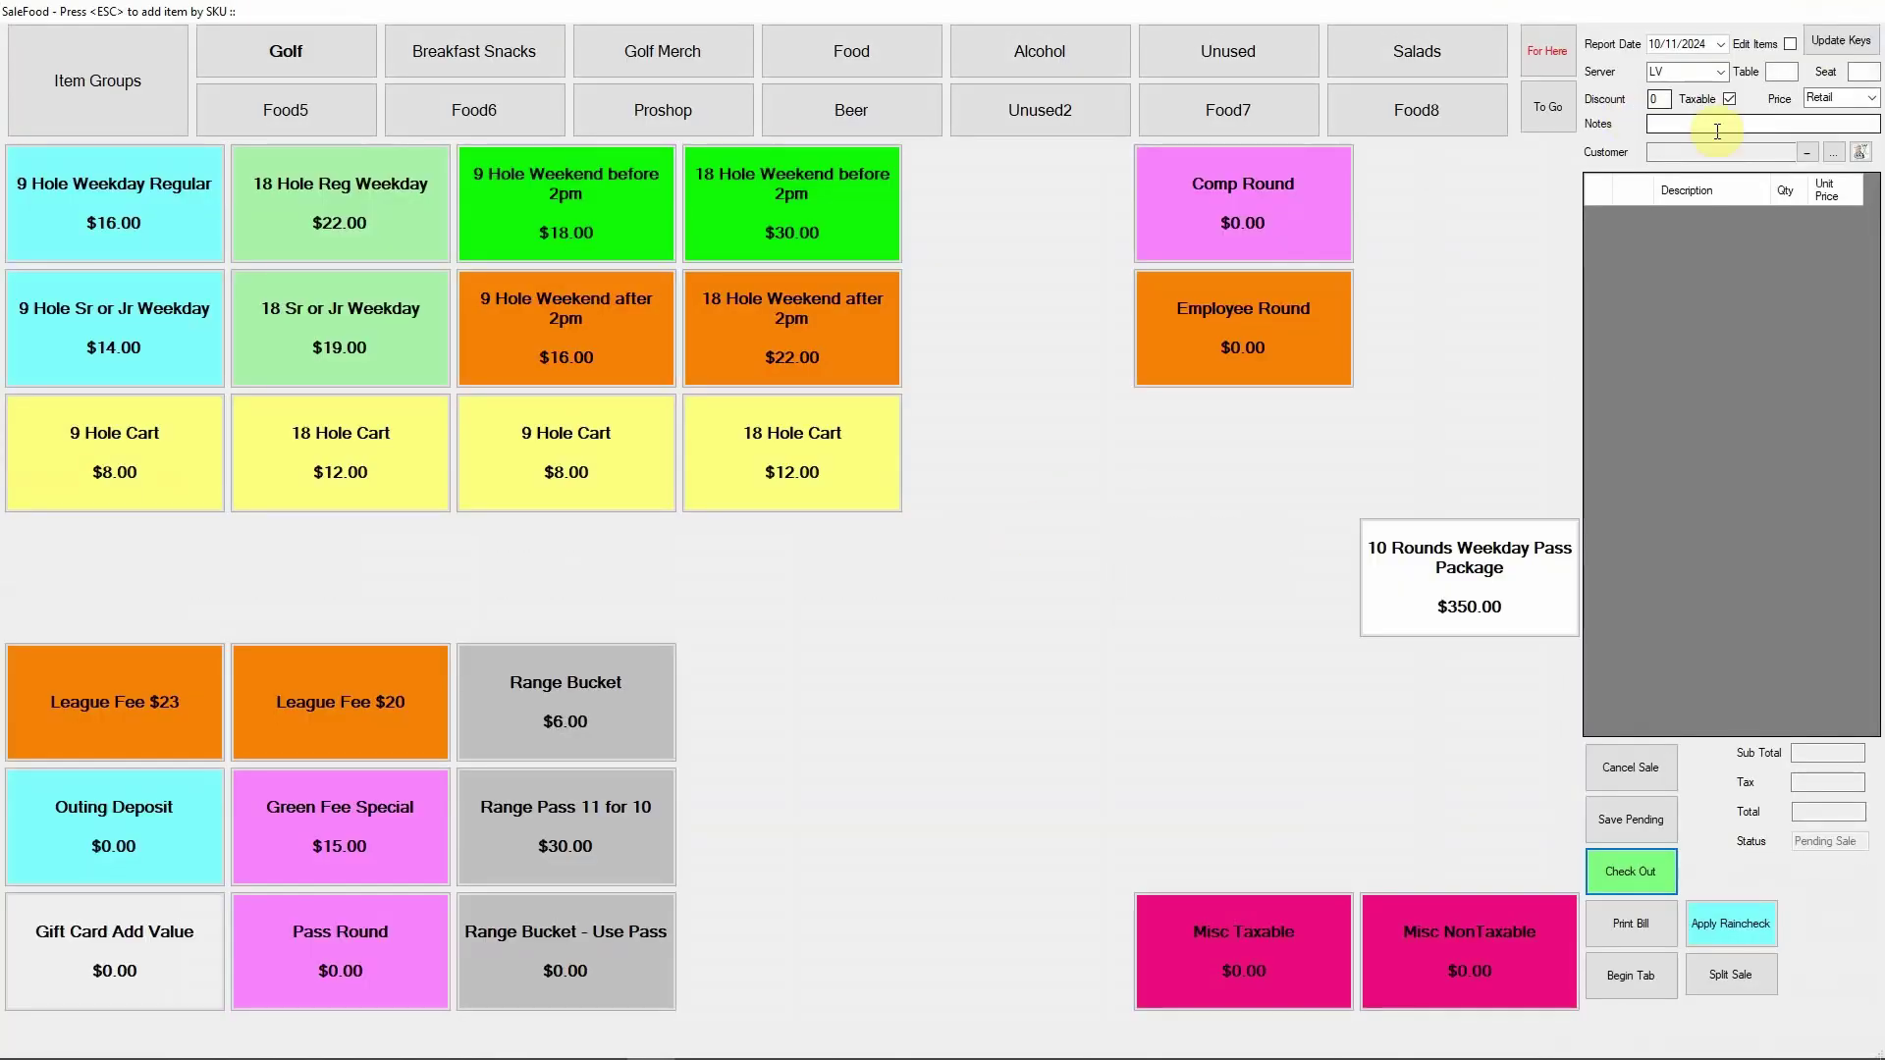
left_click(1808, 154)
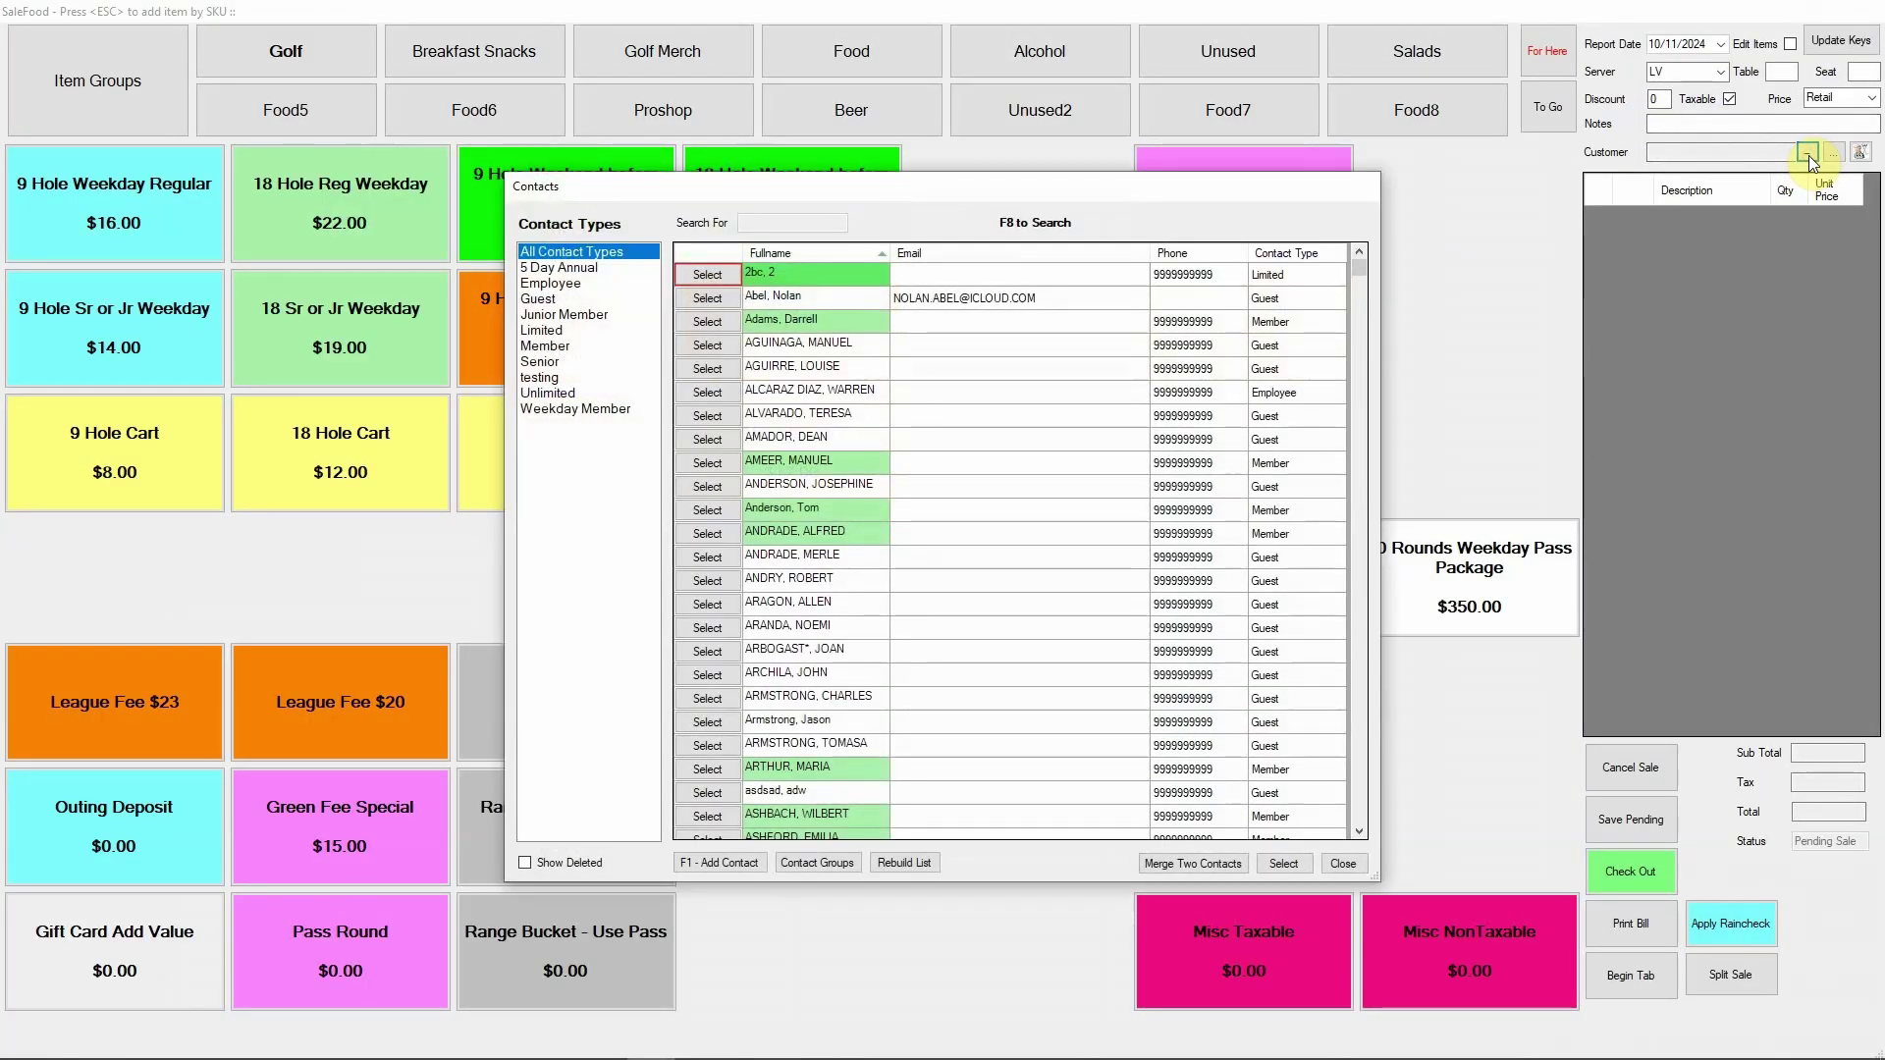
type("SNIDER")
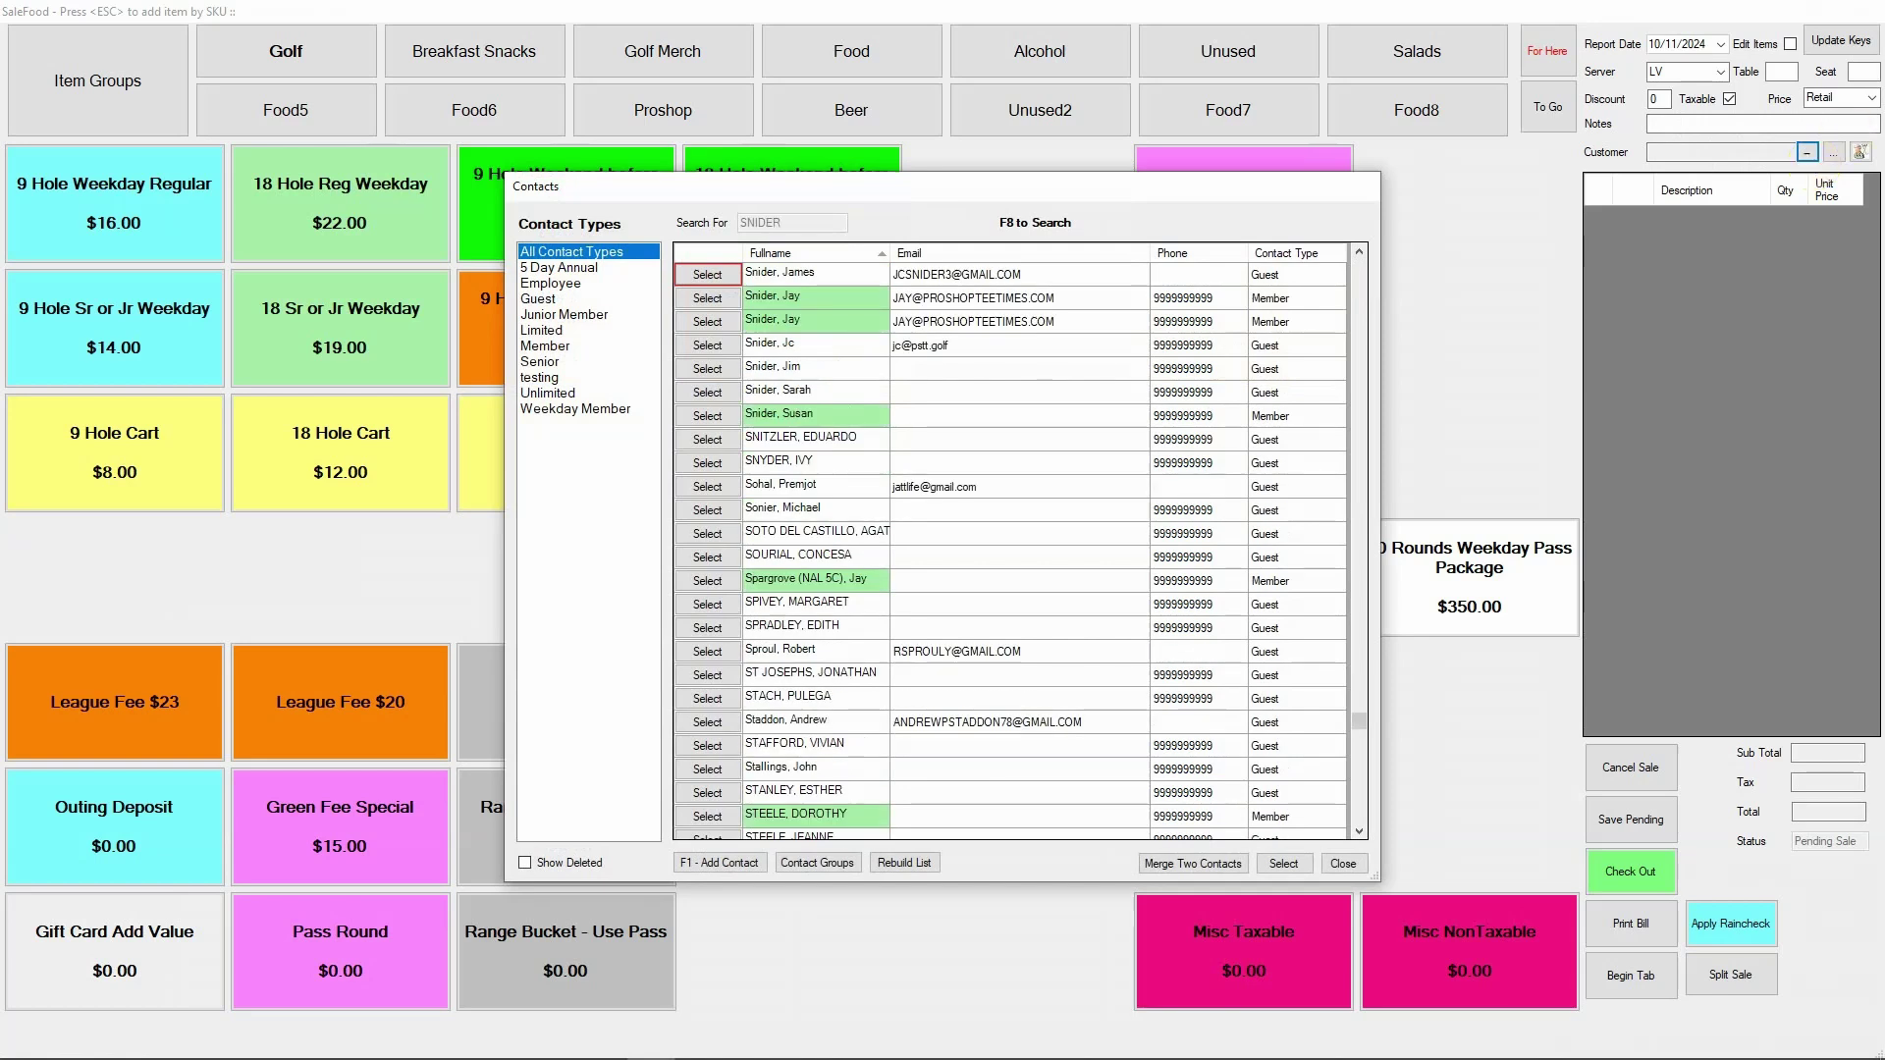
left_click(724, 368)
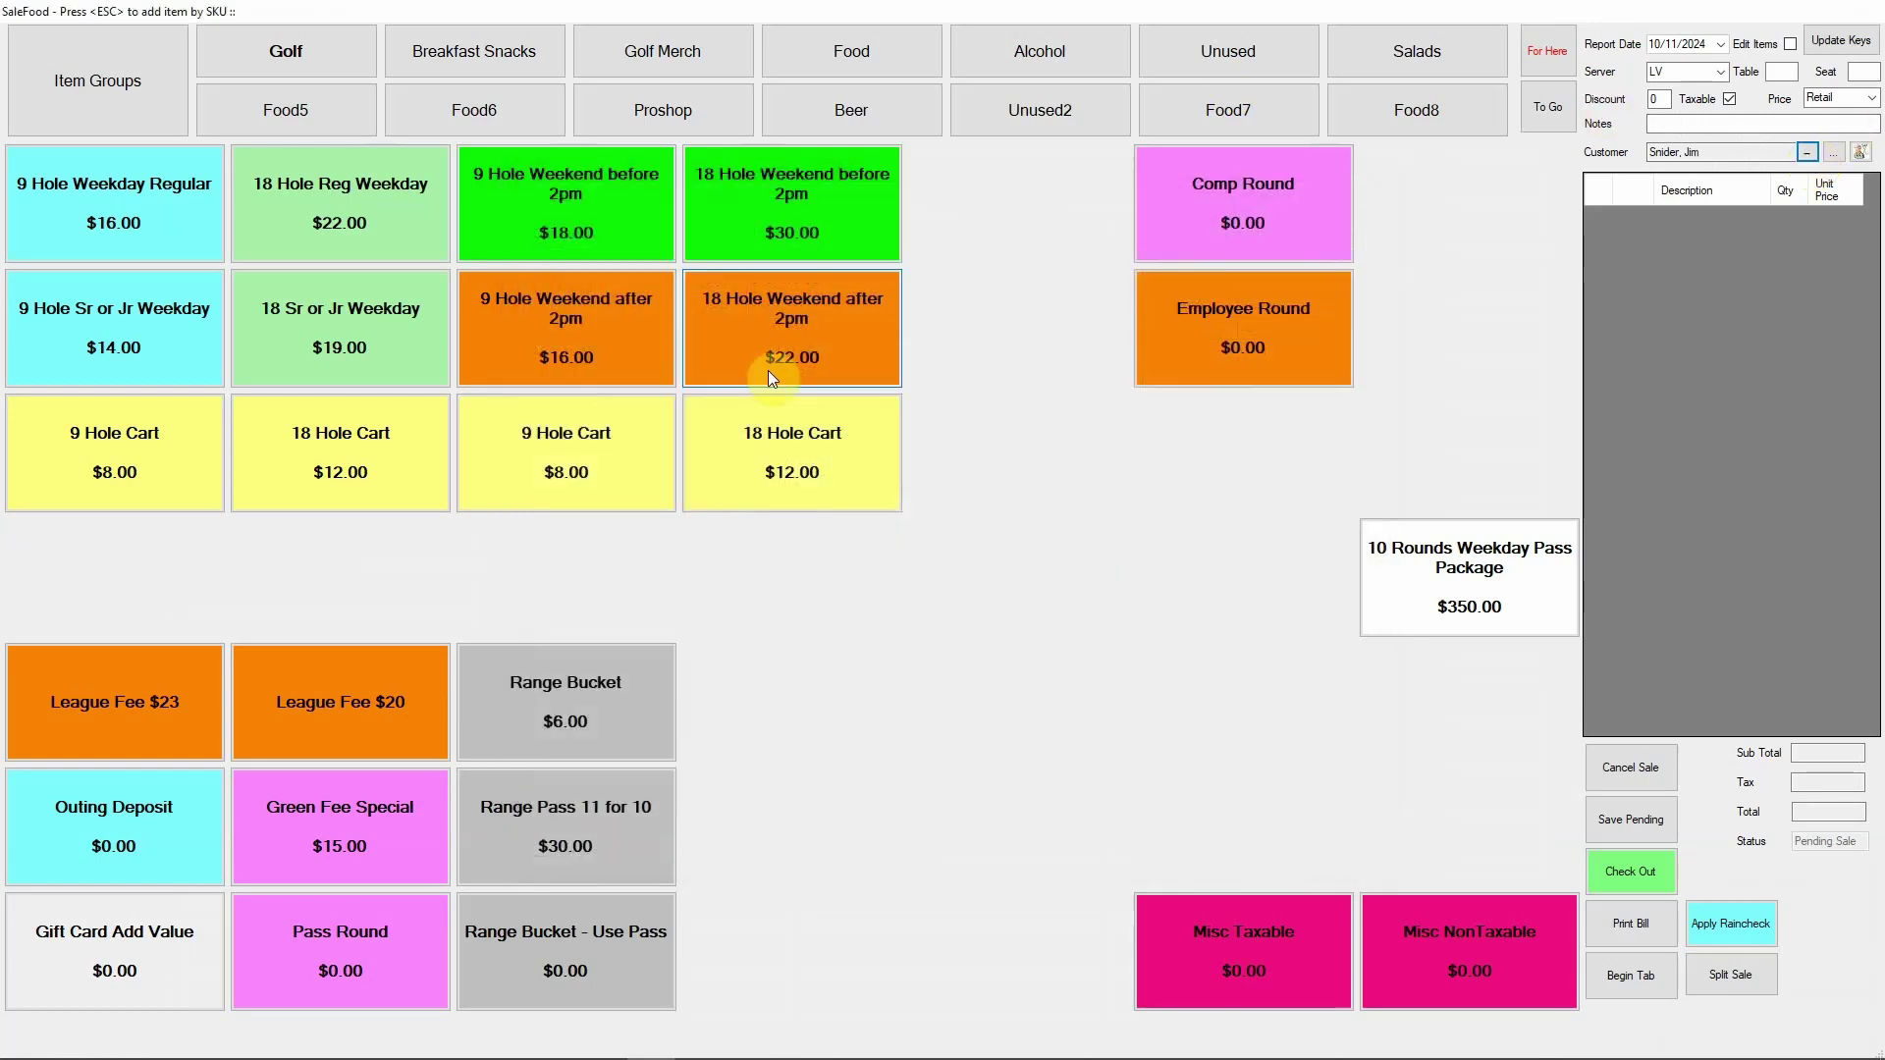
Add a $5.75 Tuna Salad and check out, paying in cash
left_click(847, 41)
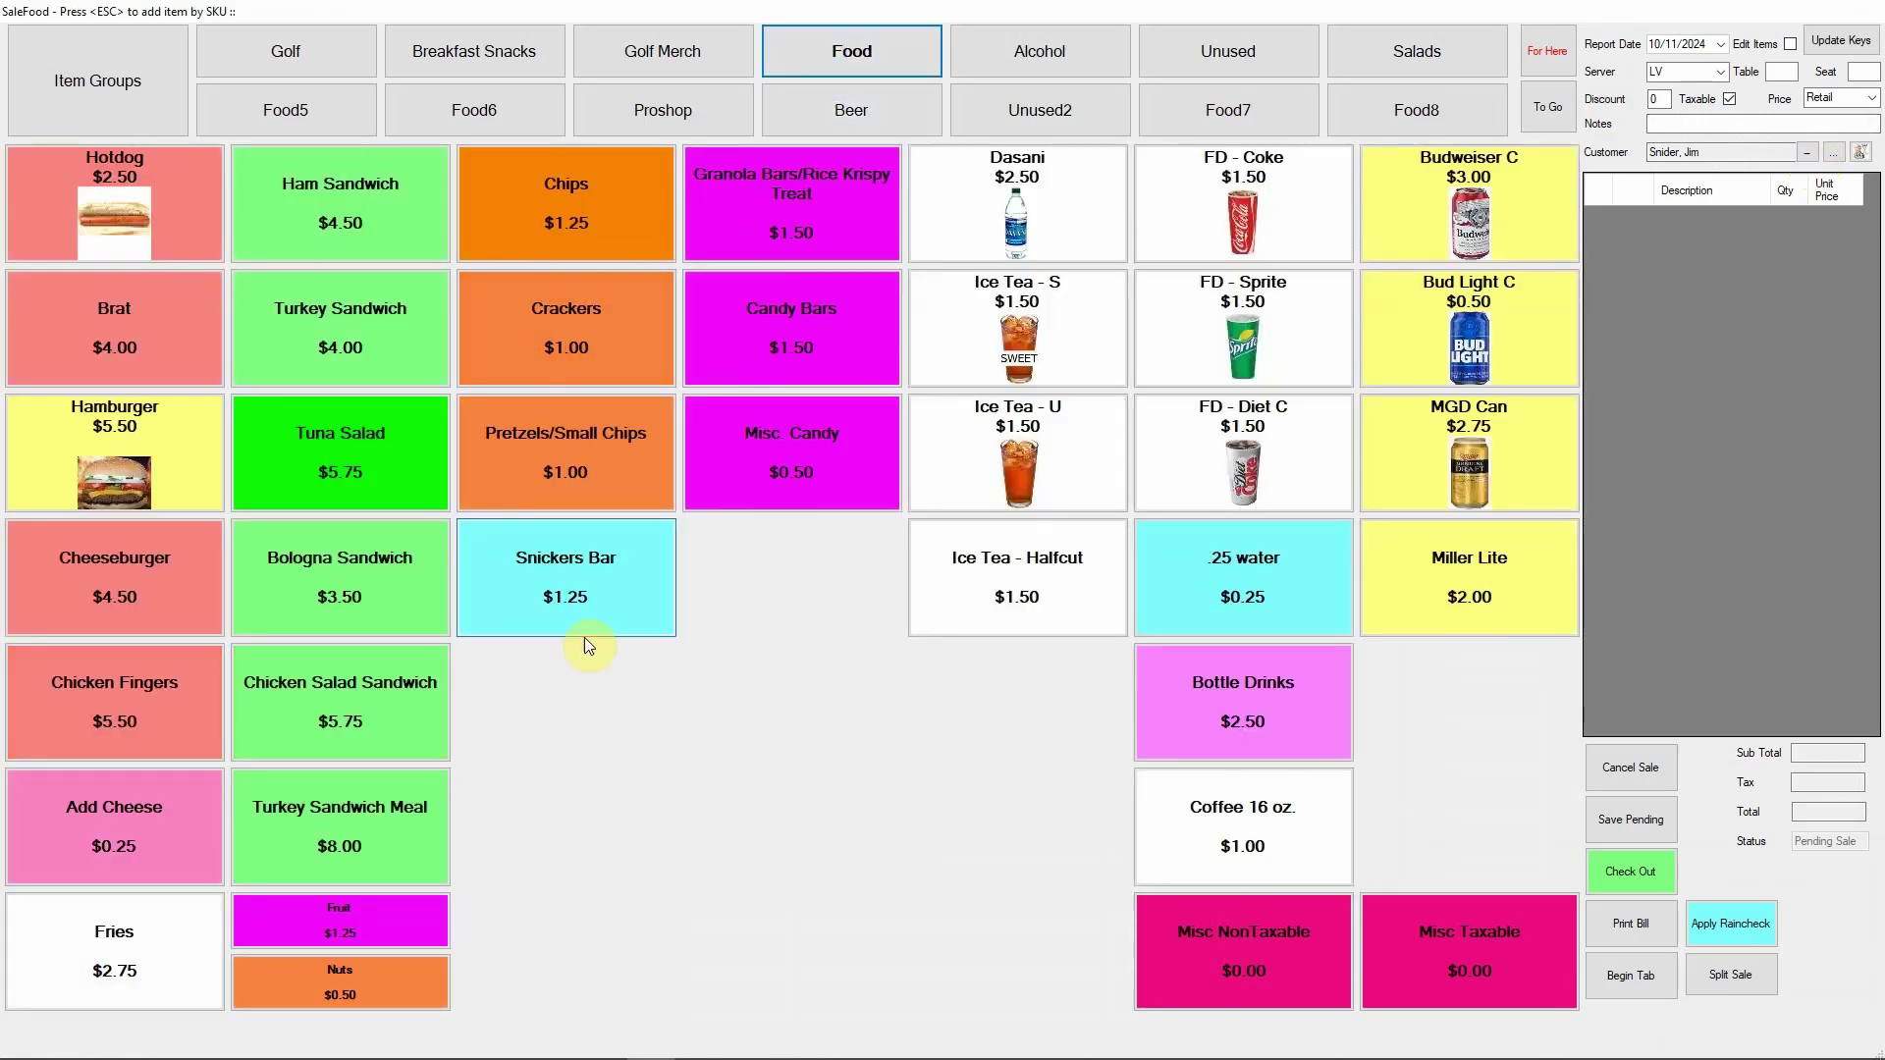
left_click(361, 491)
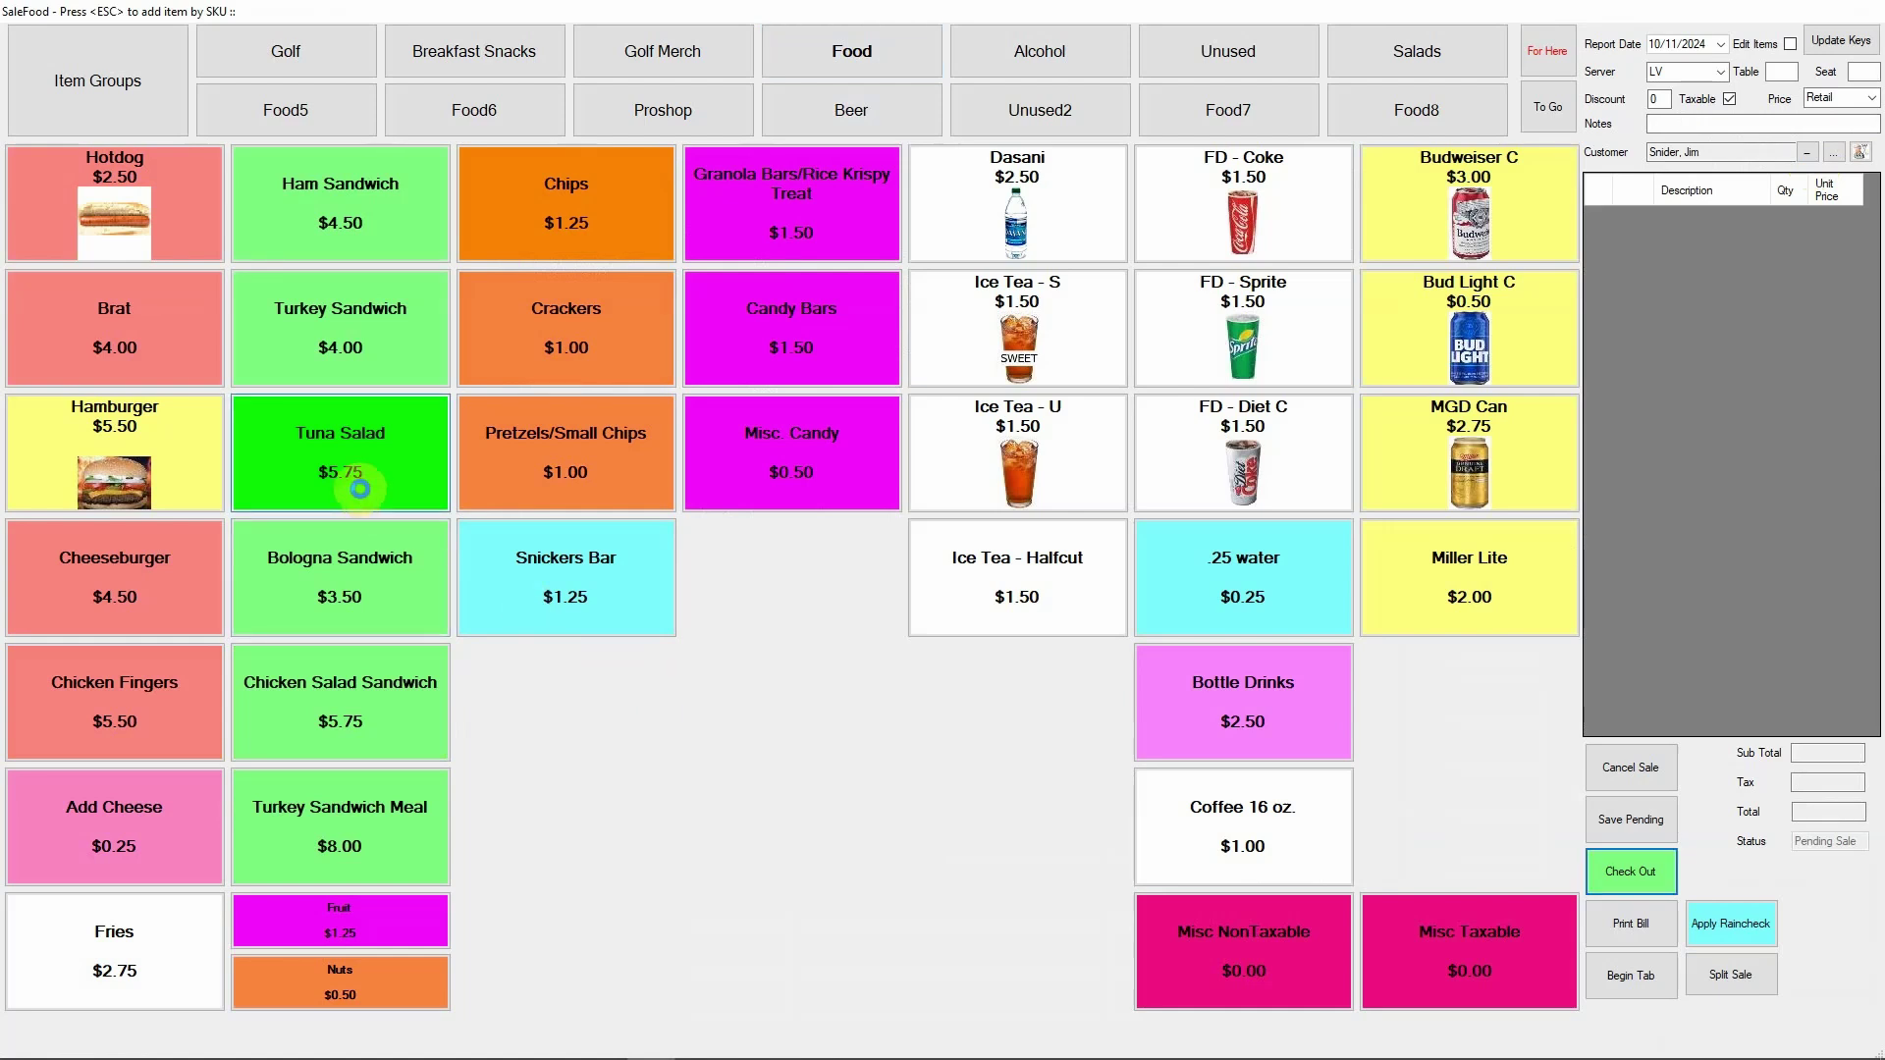
left_click(1652, 877)
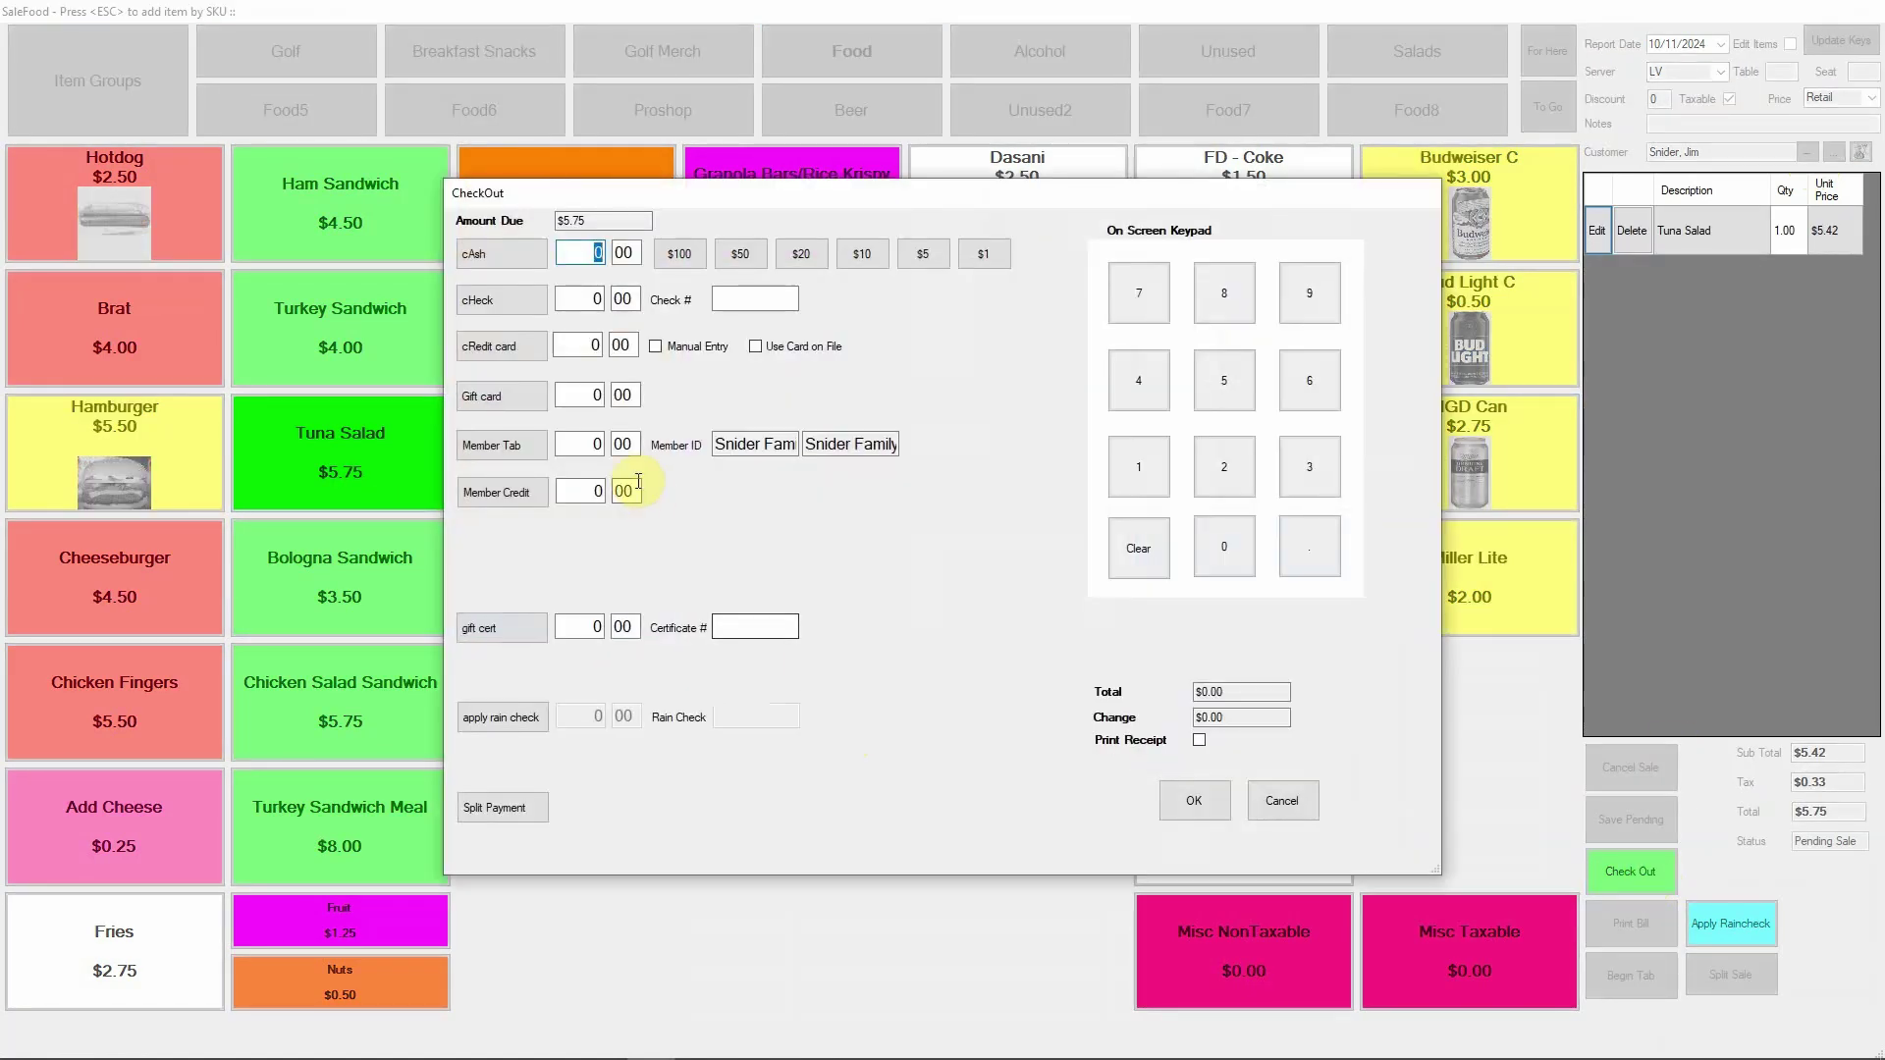
left_click(481, 253)
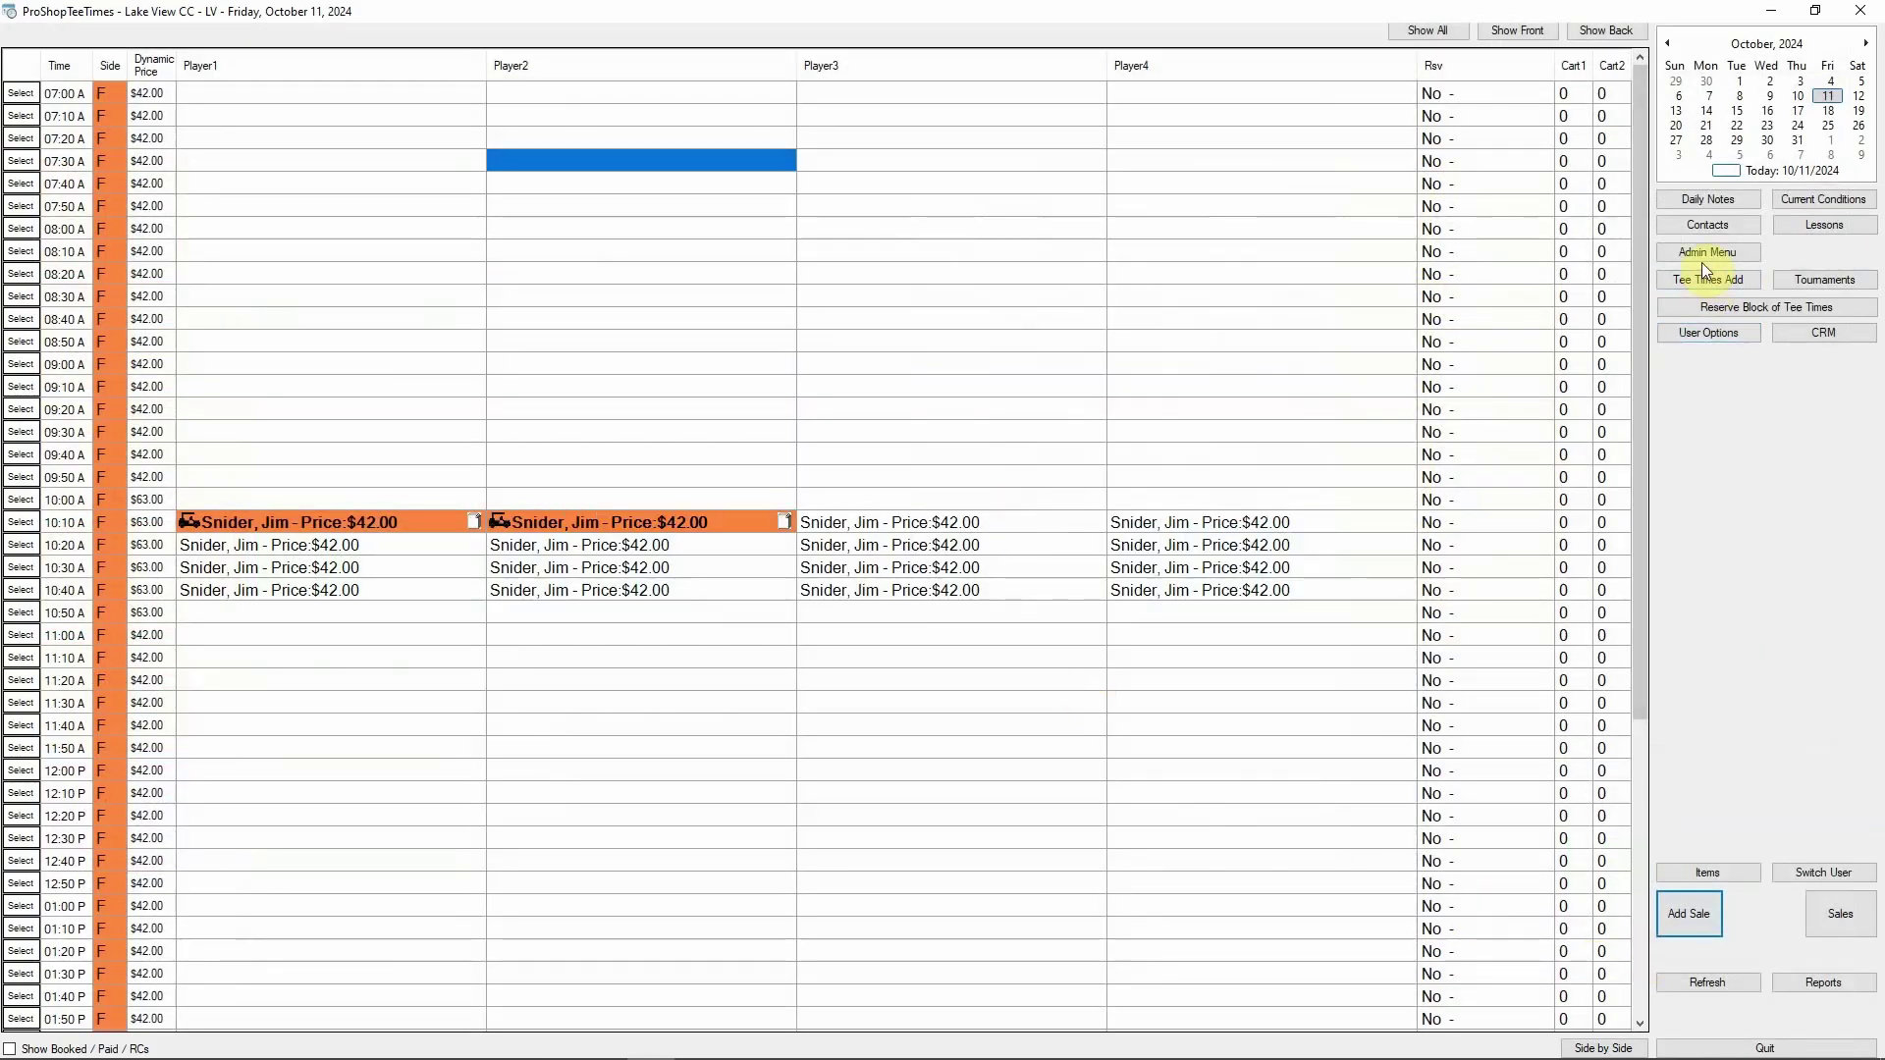
Reopen the Snider Family member account from Admin Menu and view its stored payment methods
left_click(1705, 257)
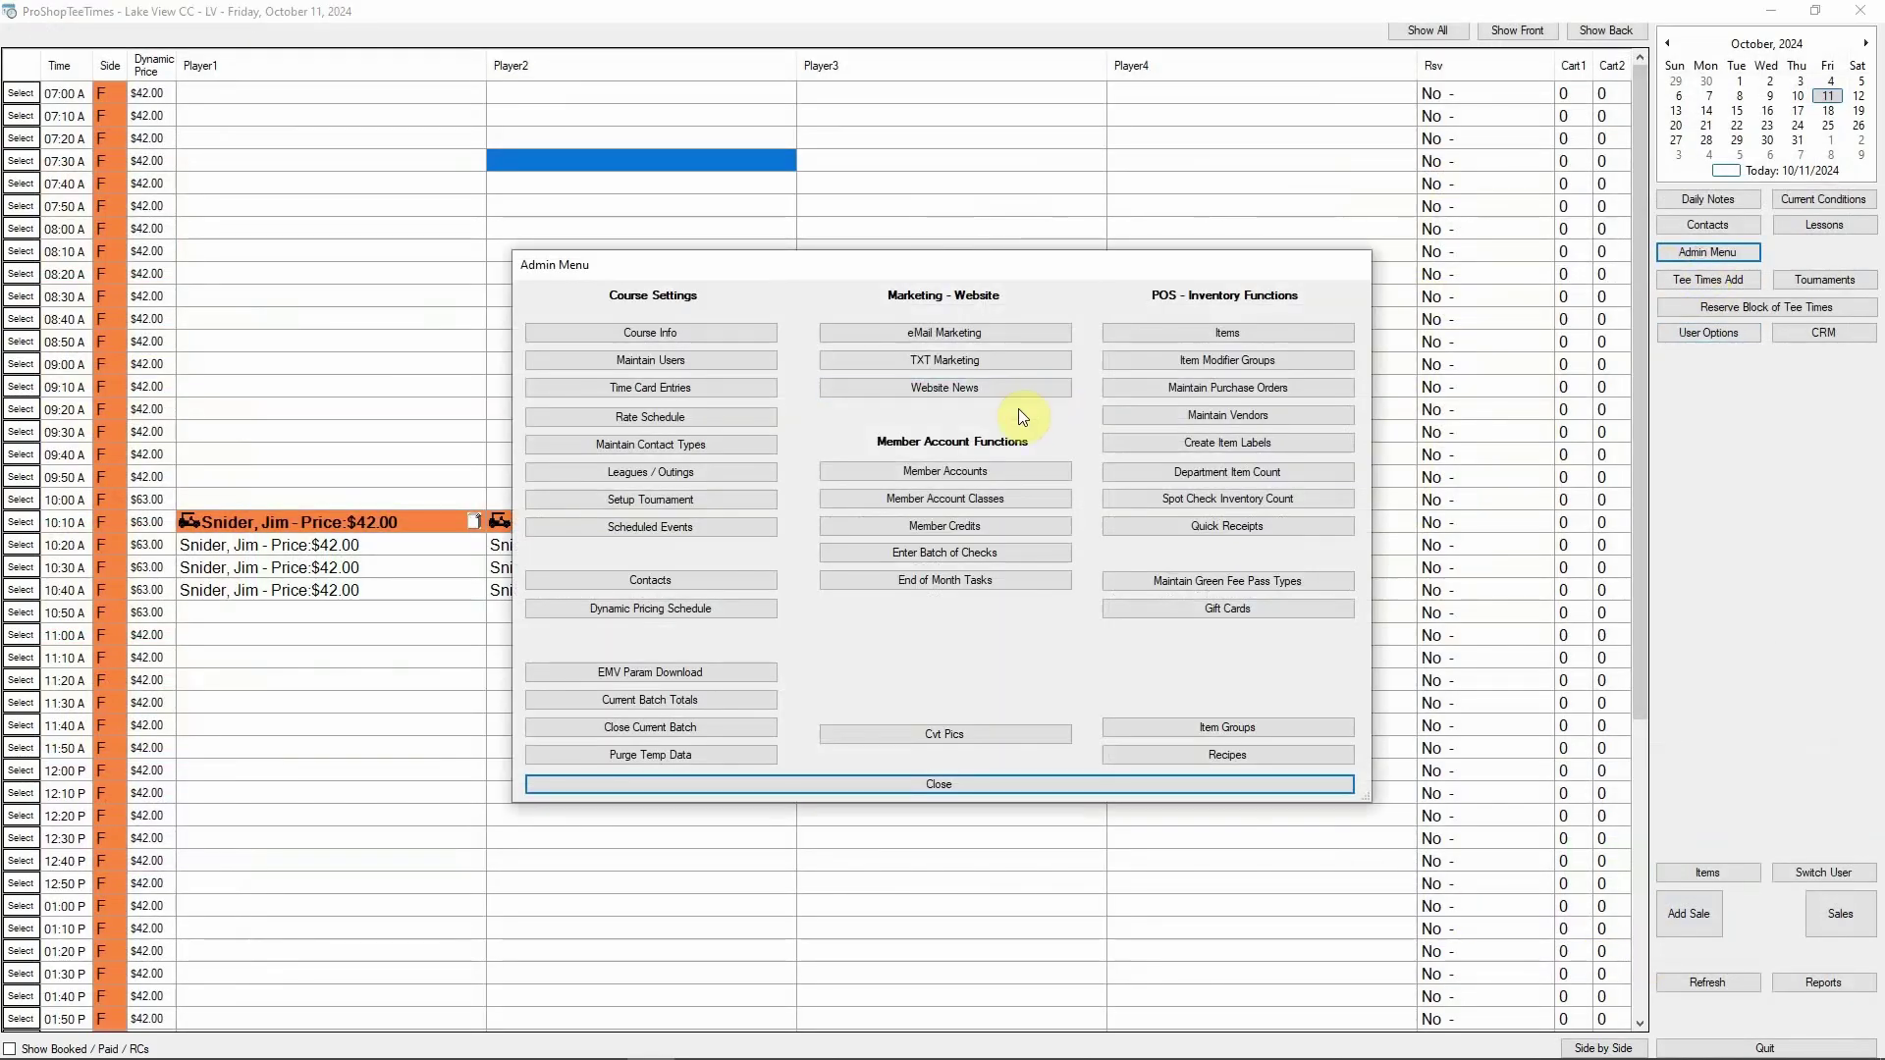
left_click(952, 475)
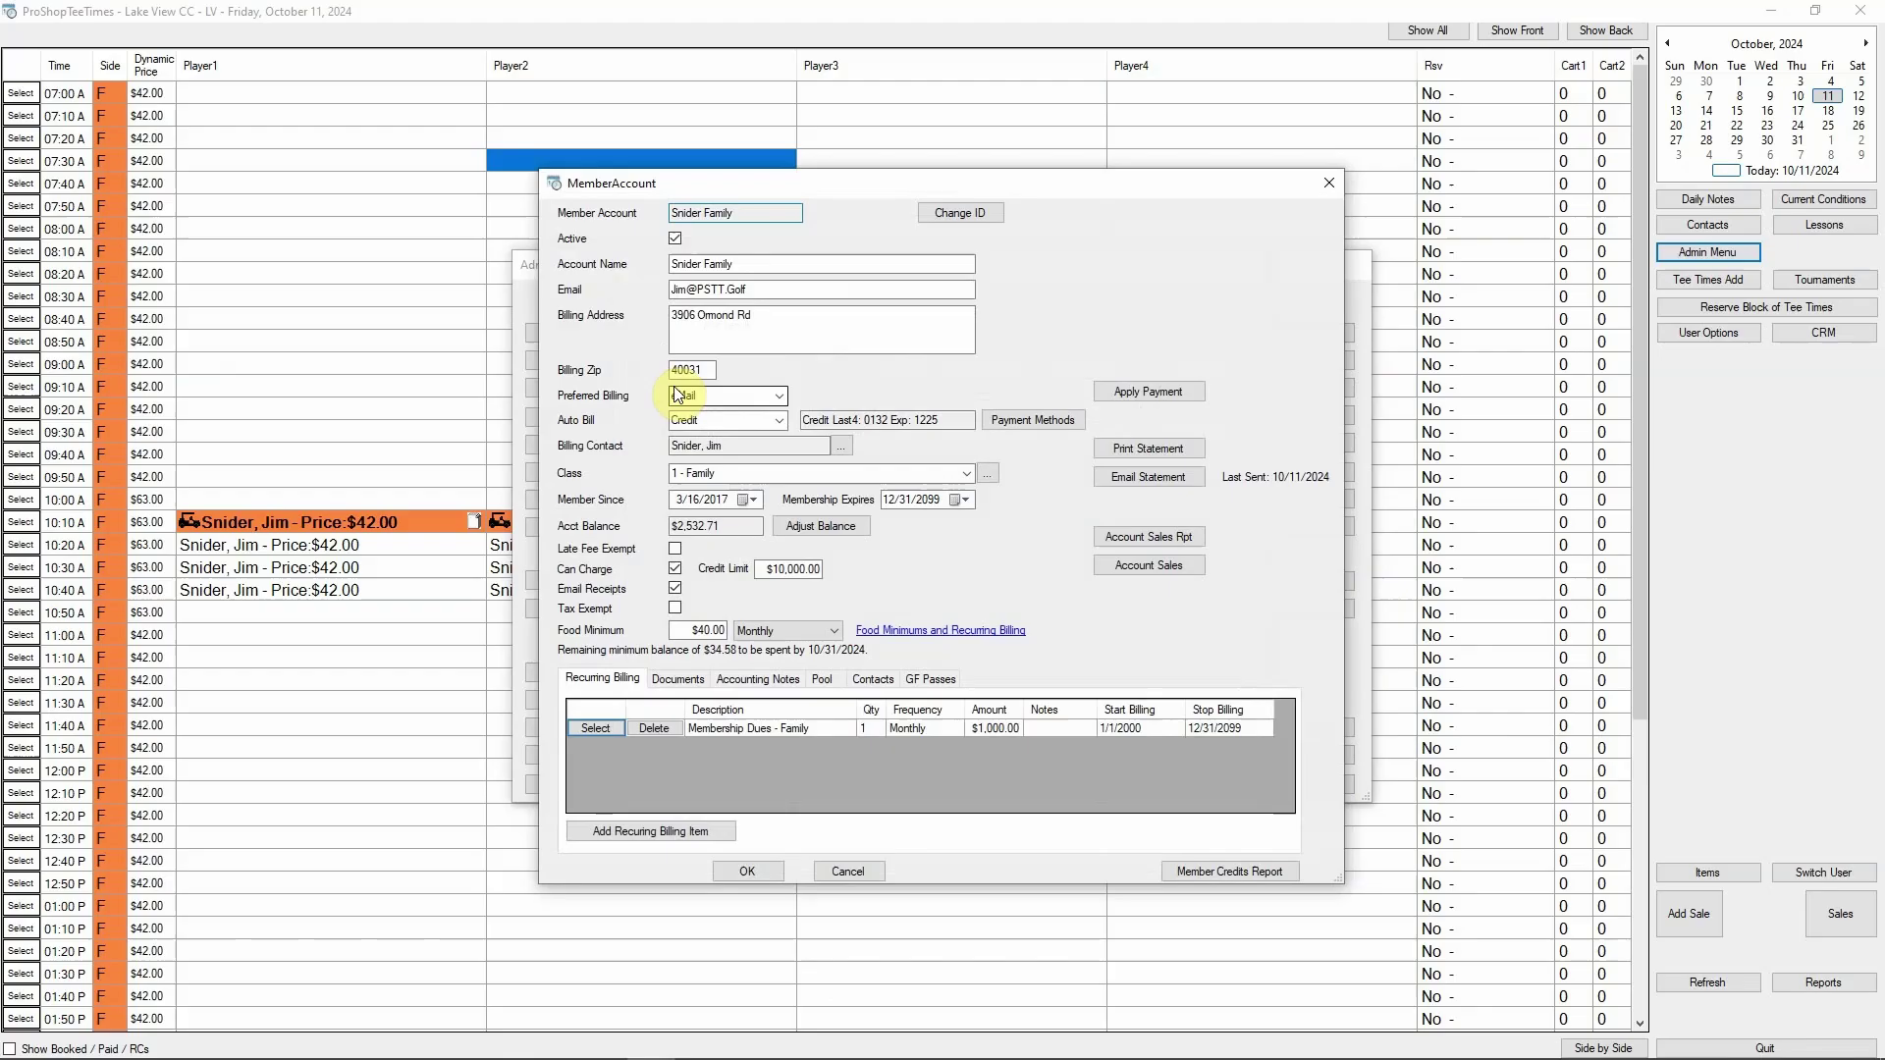
left_click(1033, 422)
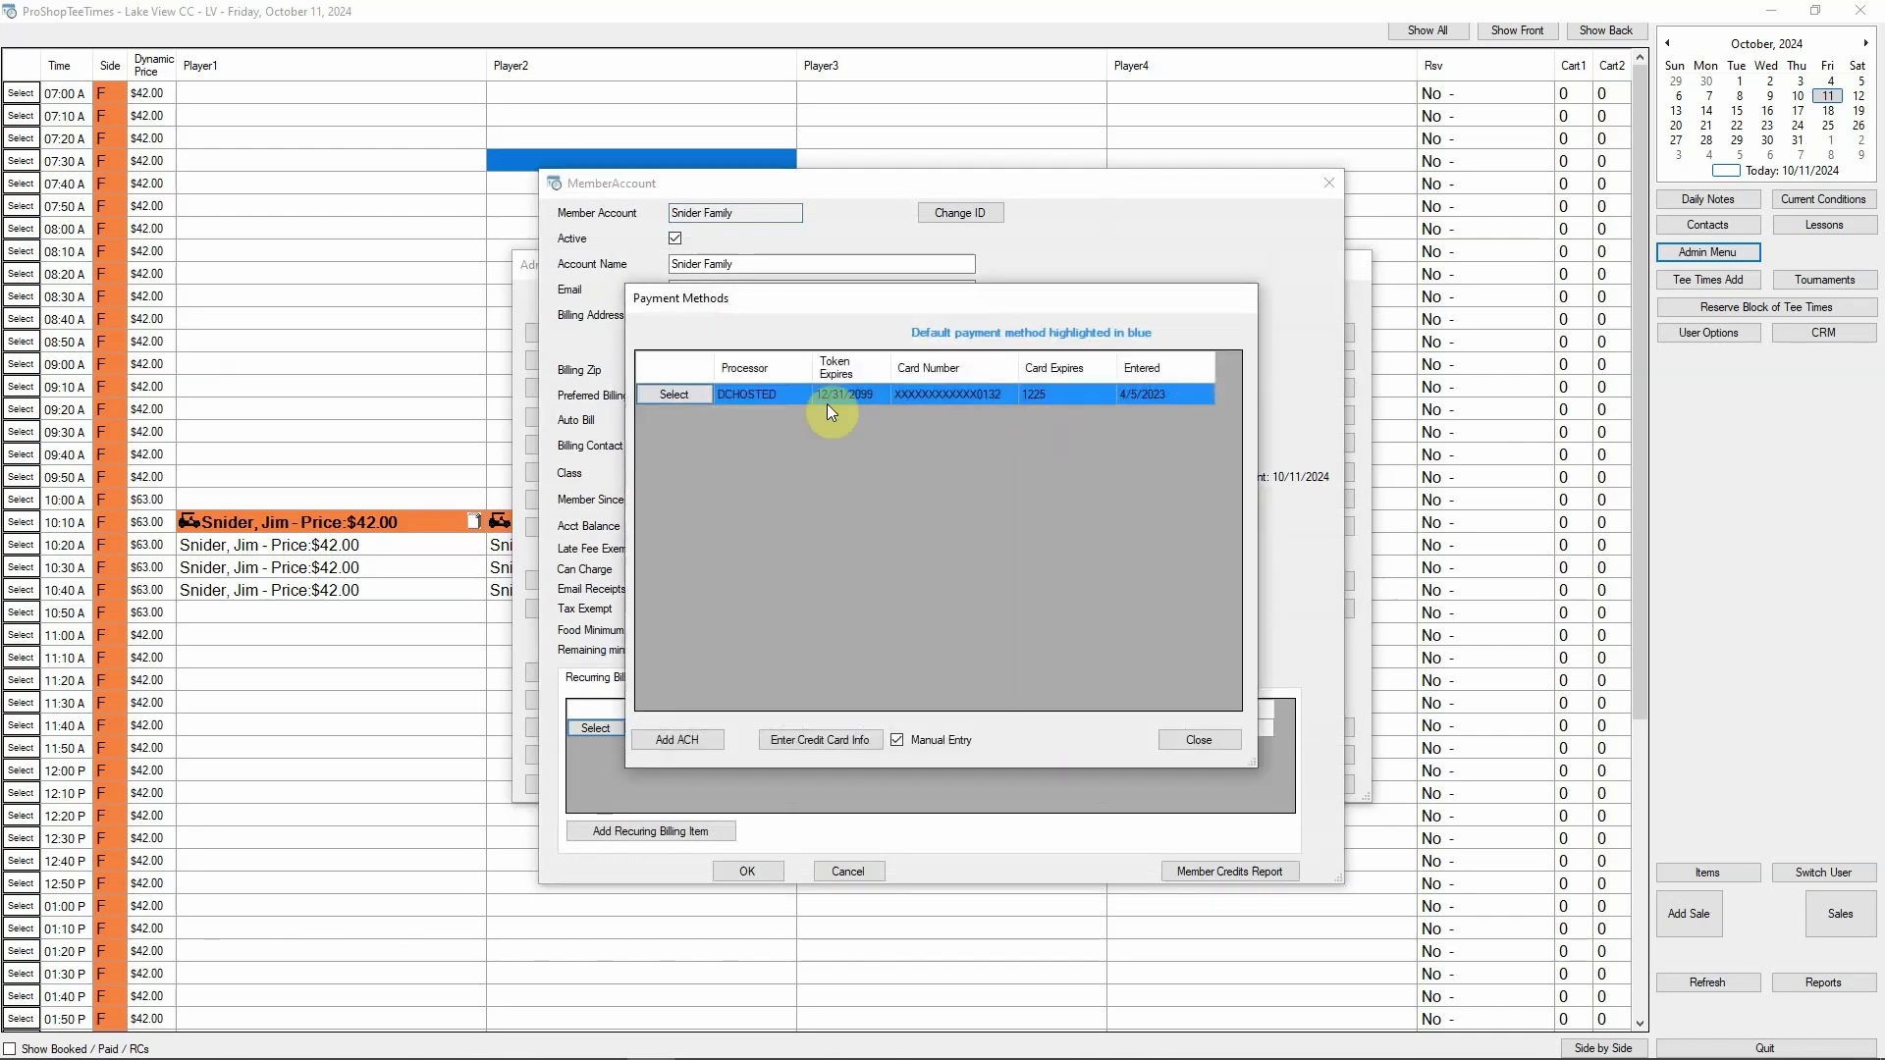
Start a bank ACH profile, copy the contact's address and e-mail, and enter the routing and account numbers
left_click(699, 743)
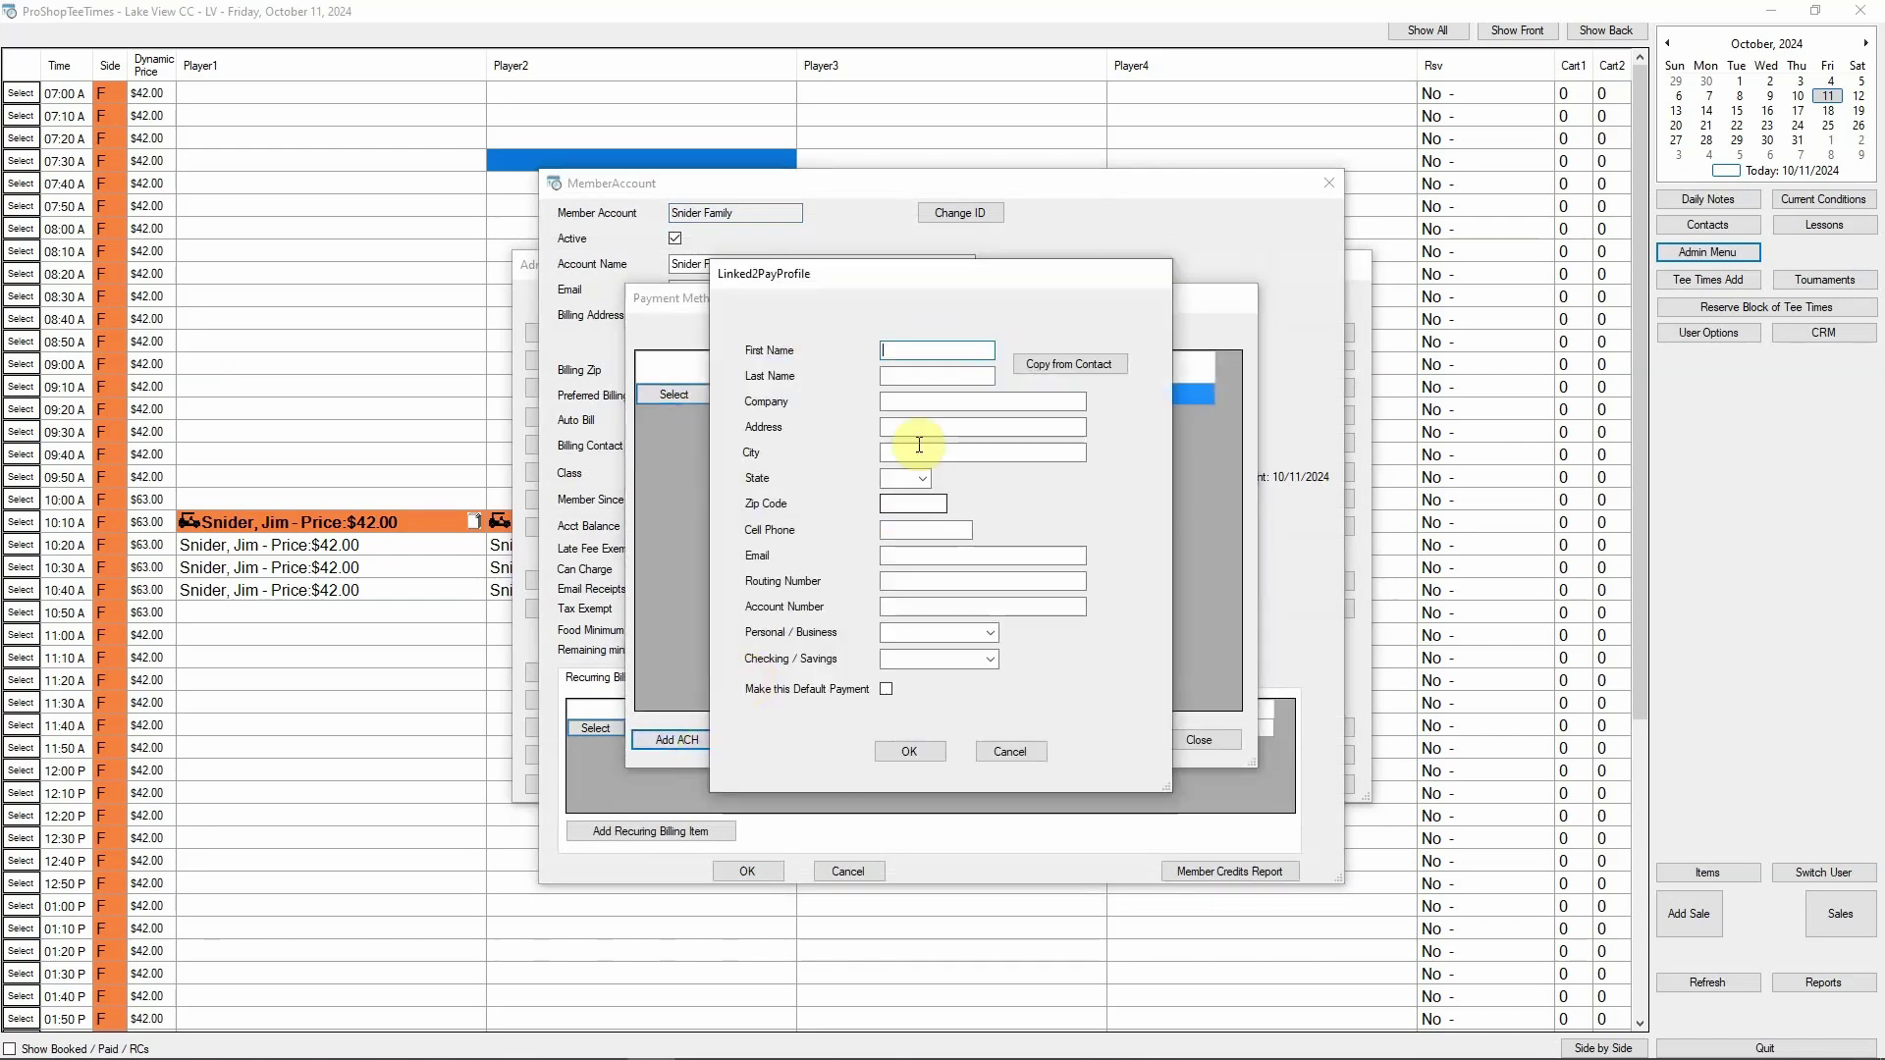
left_click(935, 355)
left_click(1080, 367)
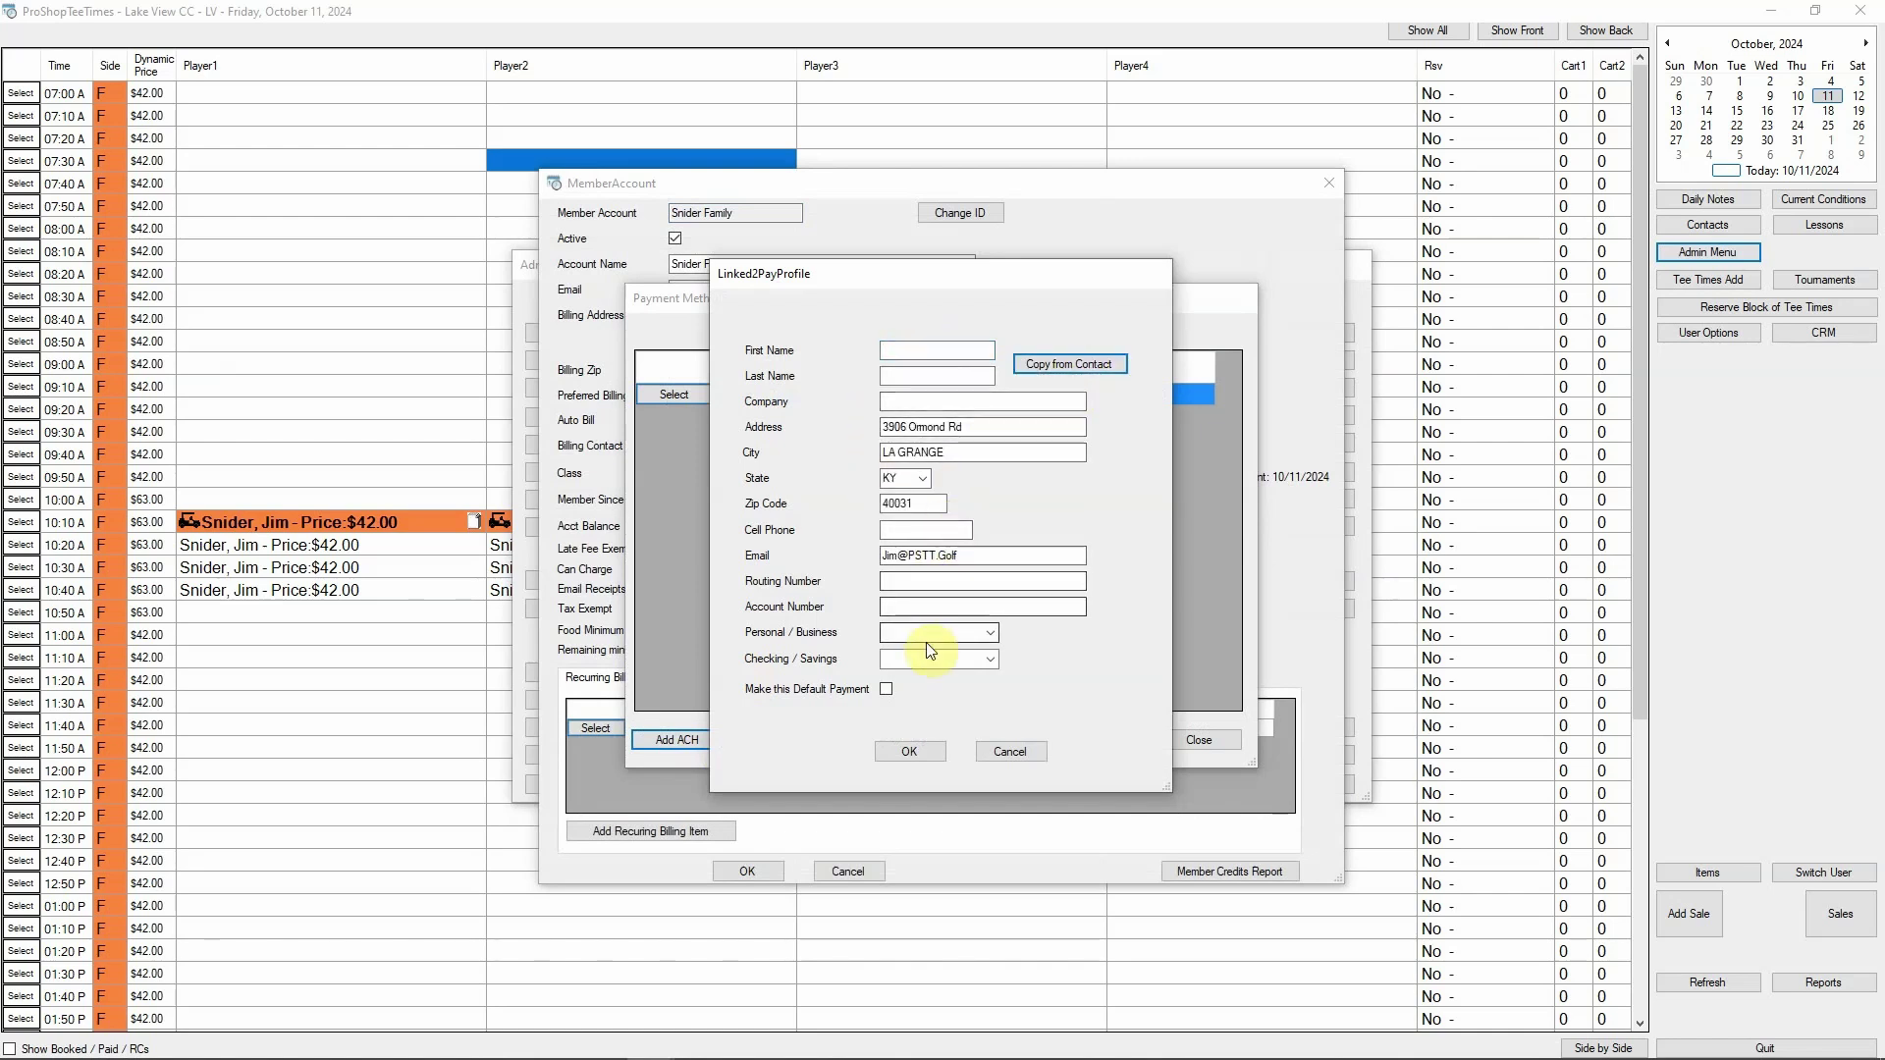
left_click(914, 580)
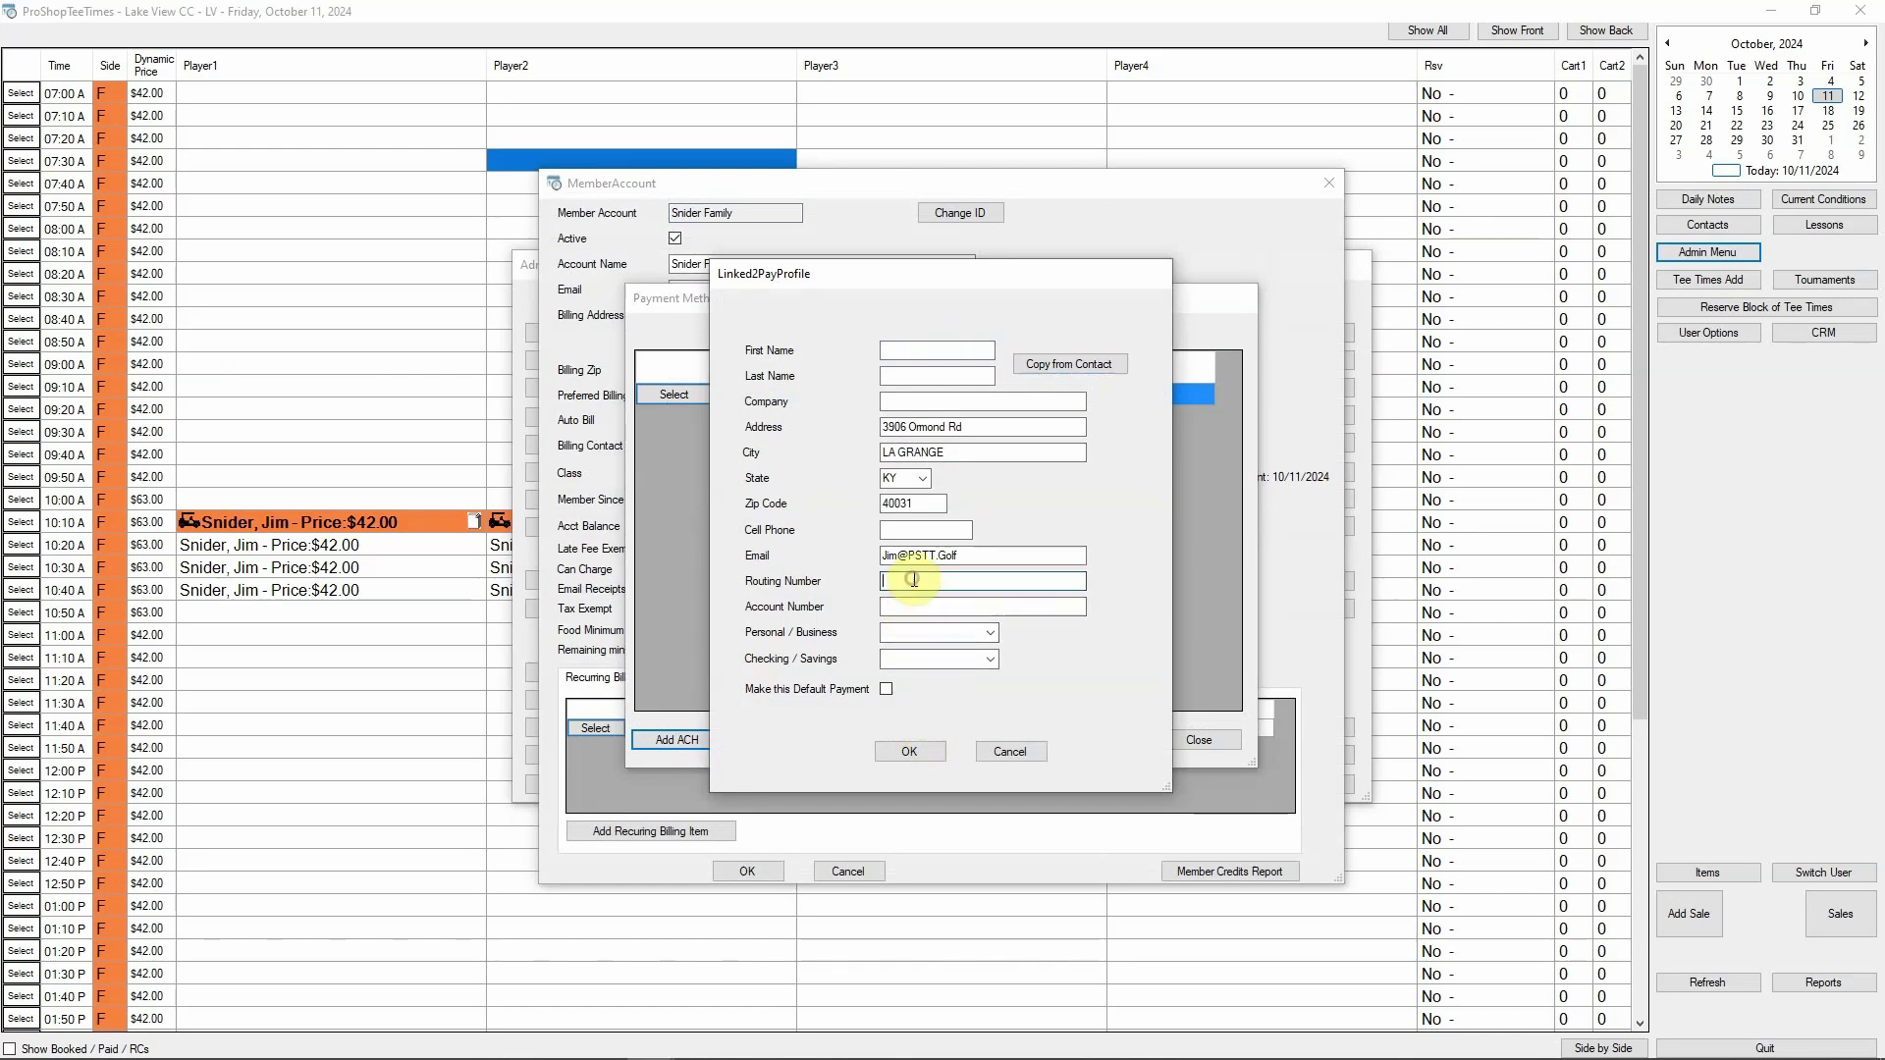
key("Tab")
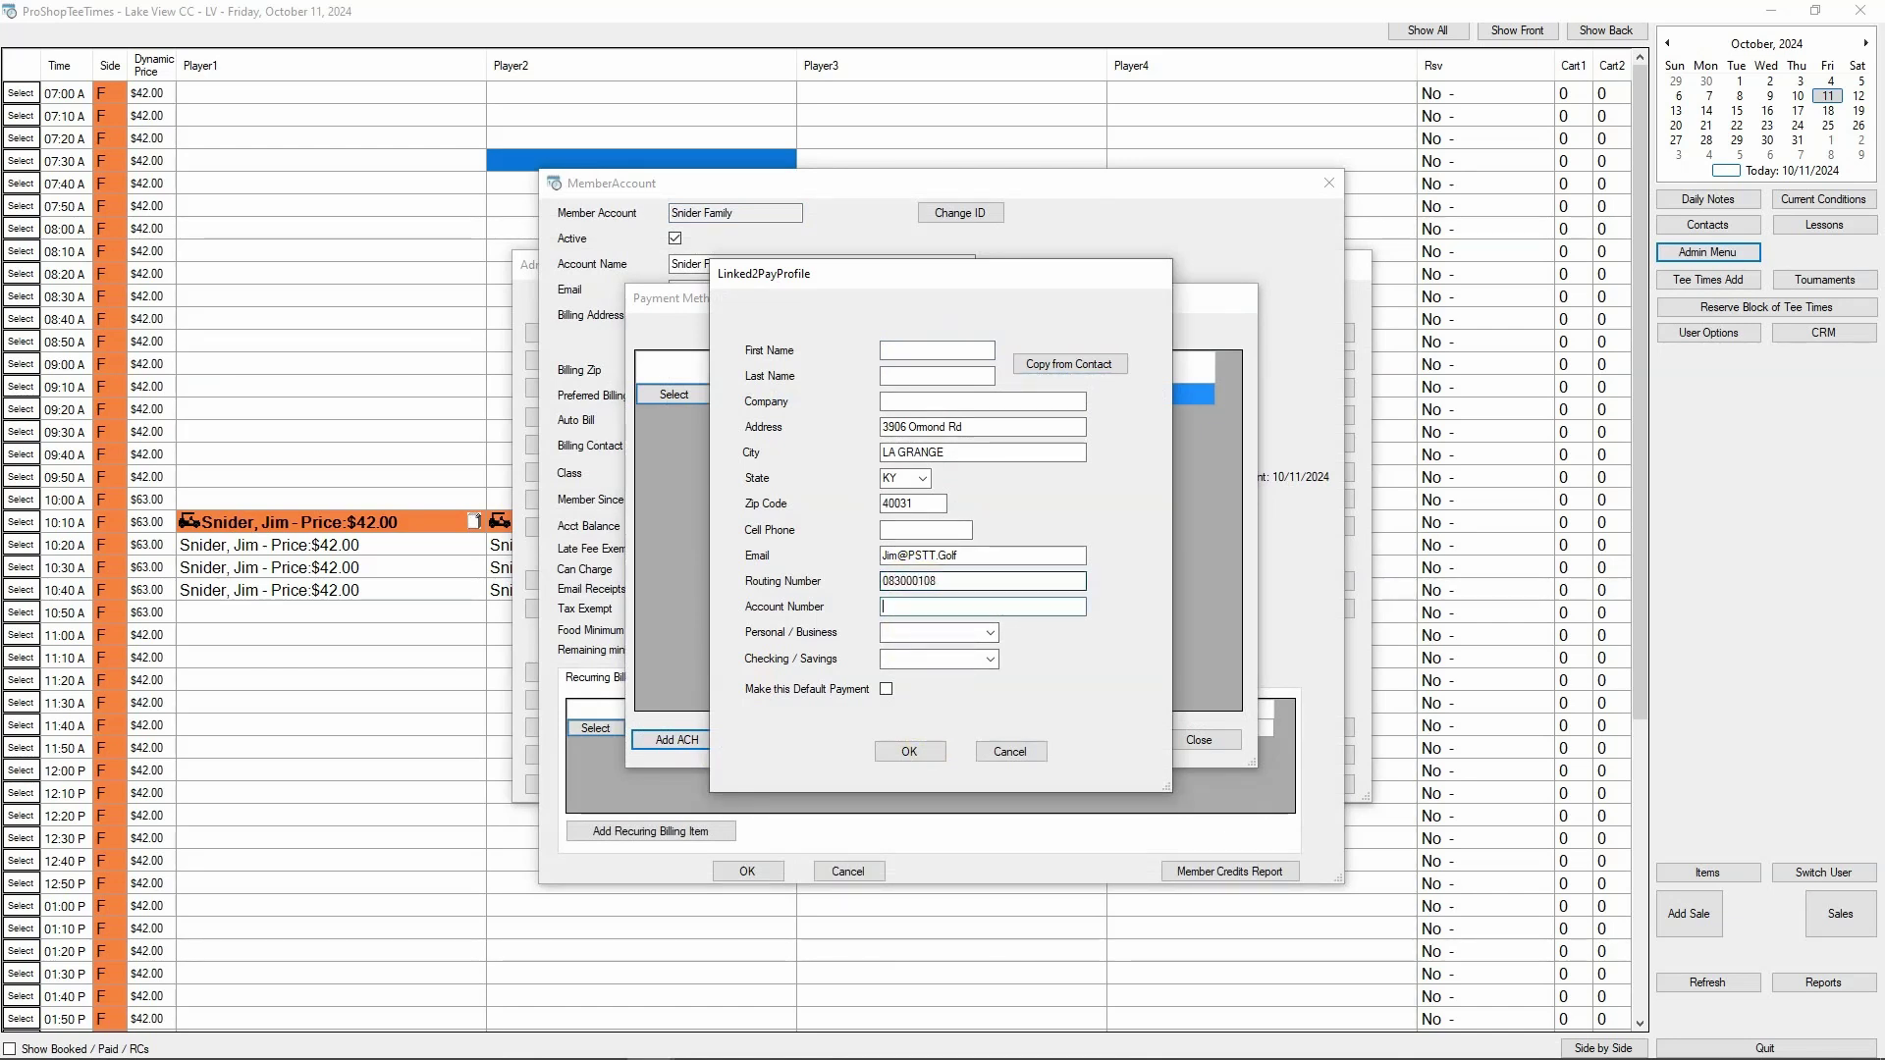
Make the ACH account PERSONAL CHECKING, set it as the default payment, and save it
left_click(991, 636)
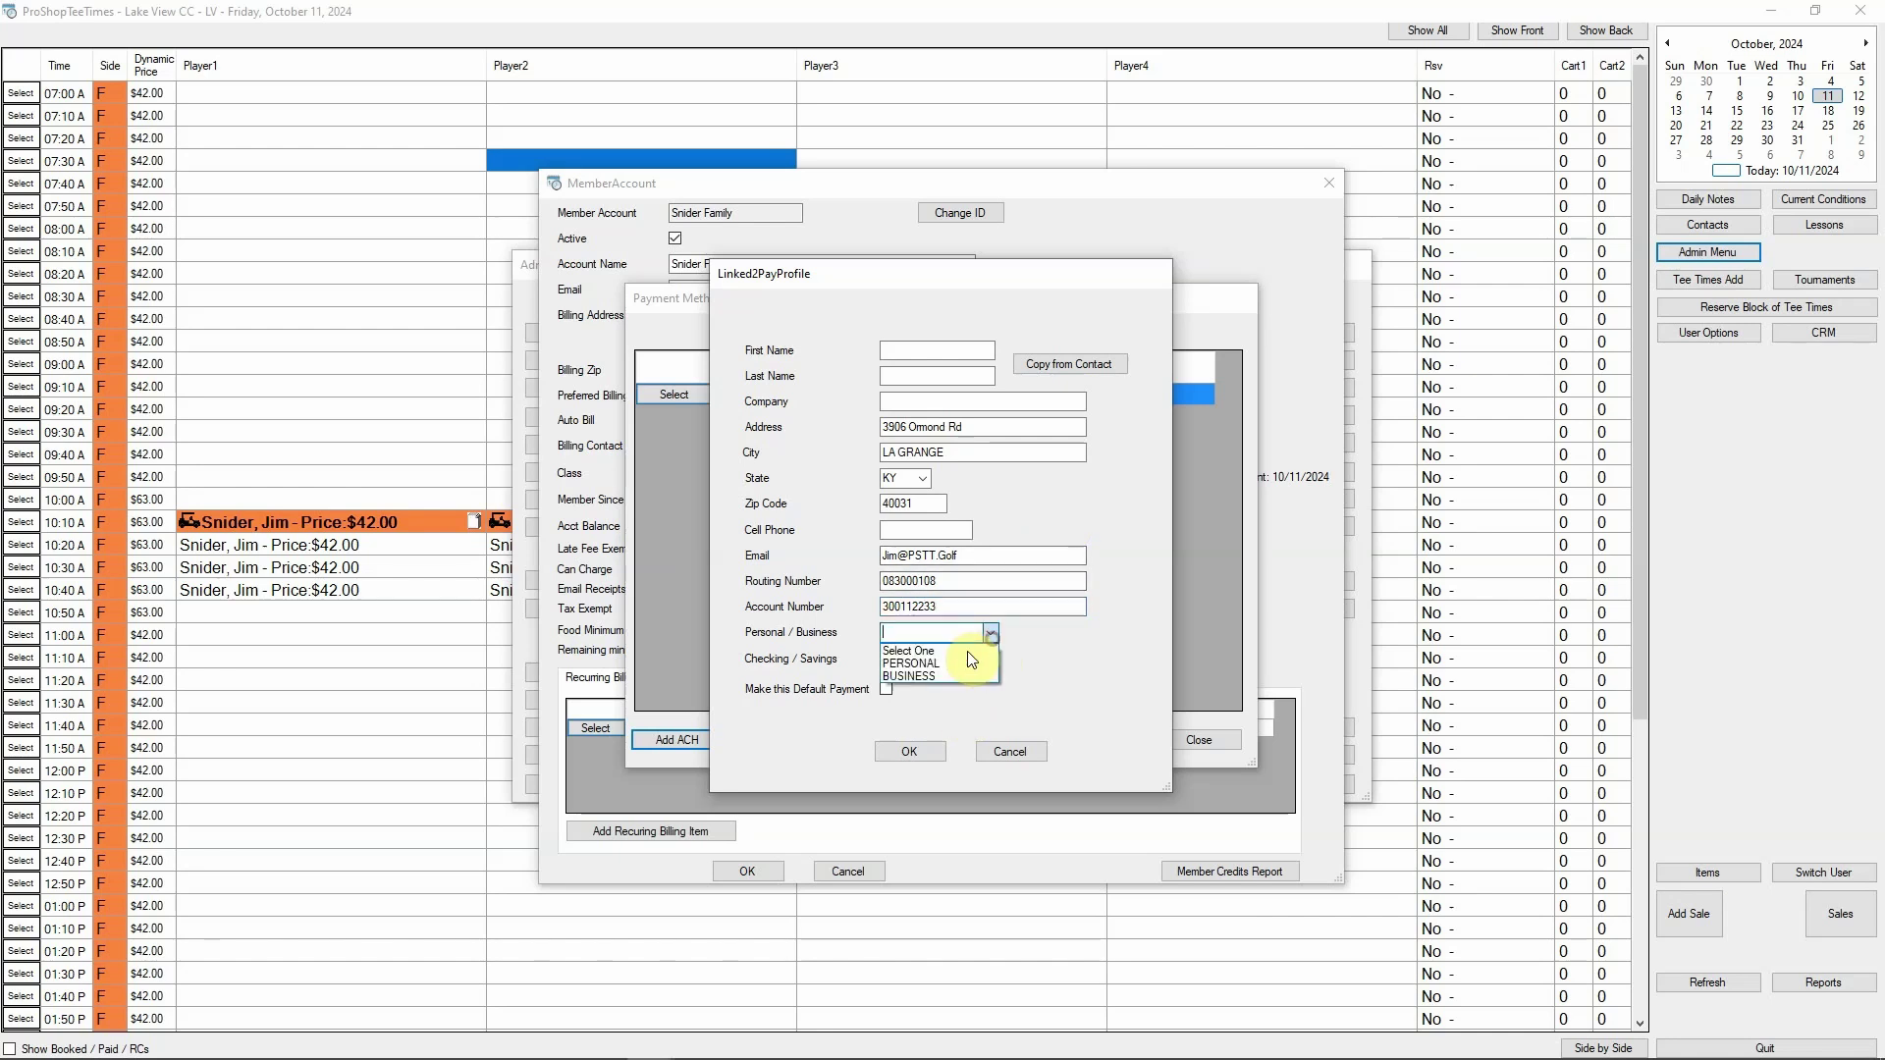
left_click(940, 665)
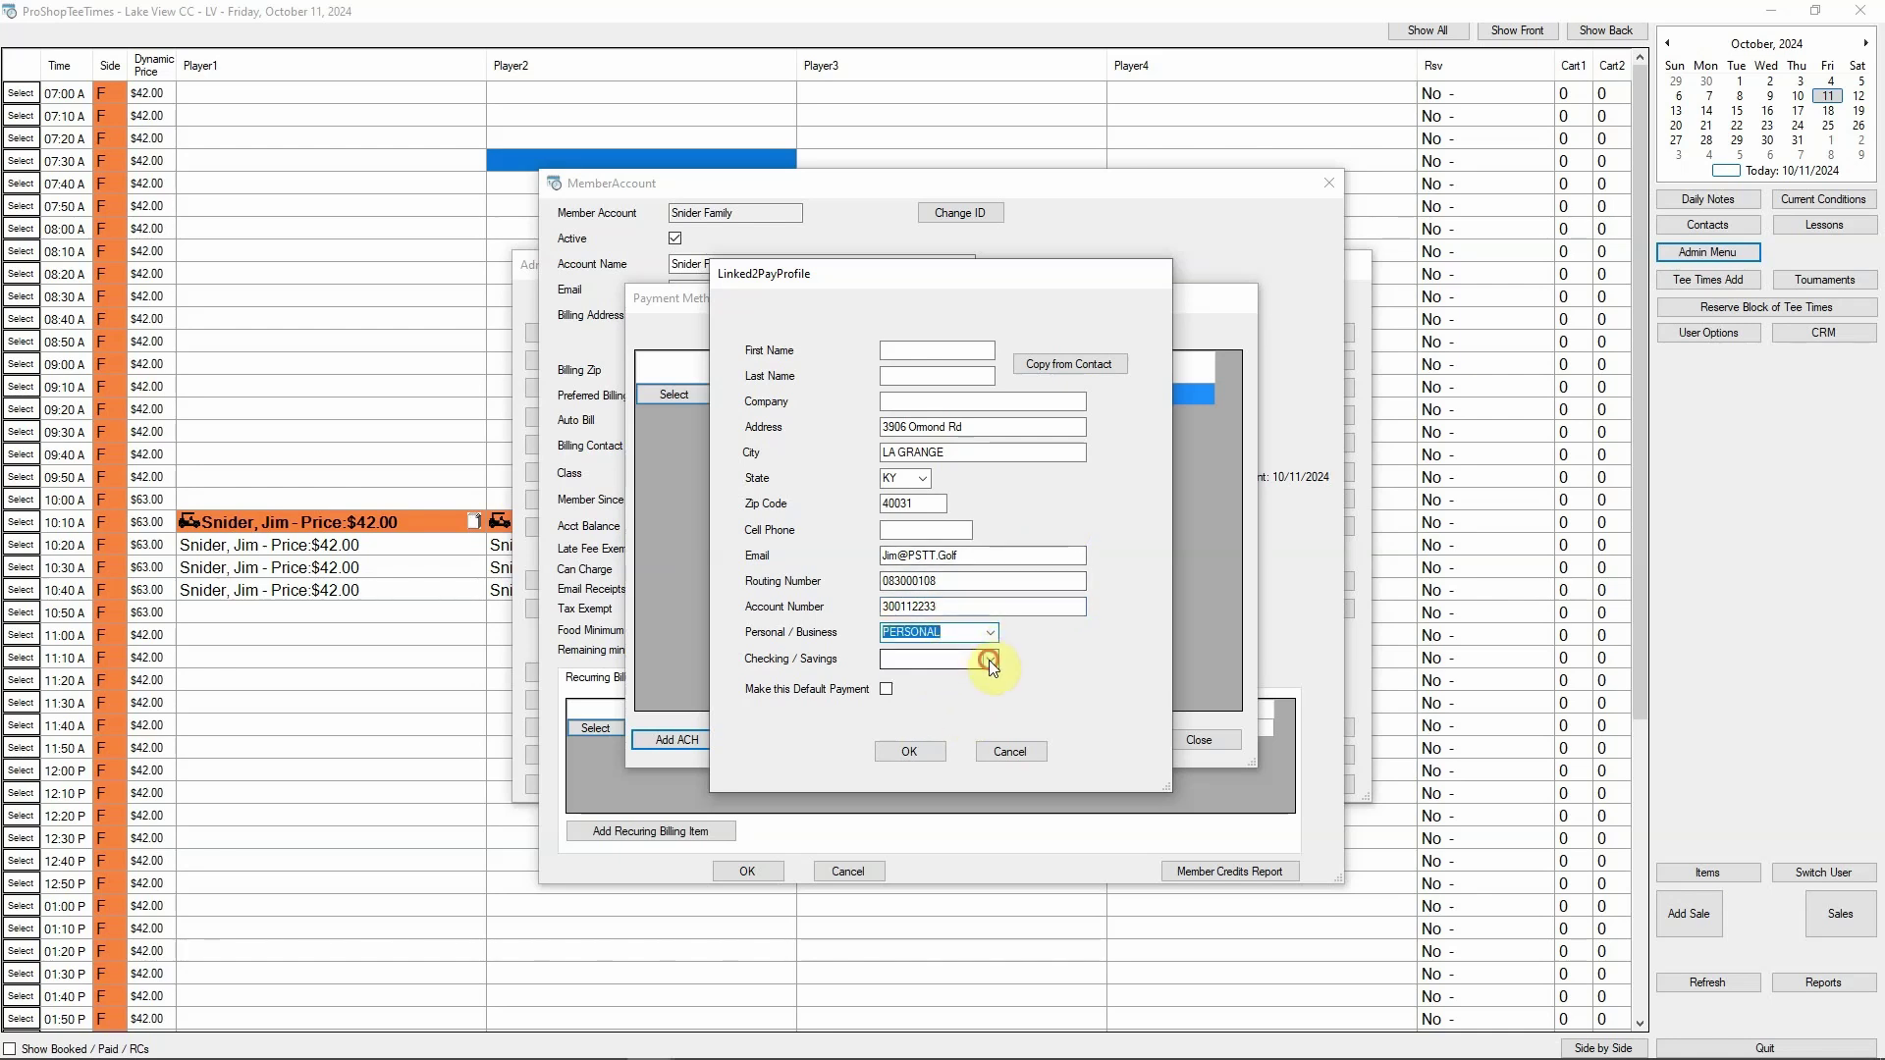
left_click(988, 660)
left_click(939, 688)
left_click(886, 690)
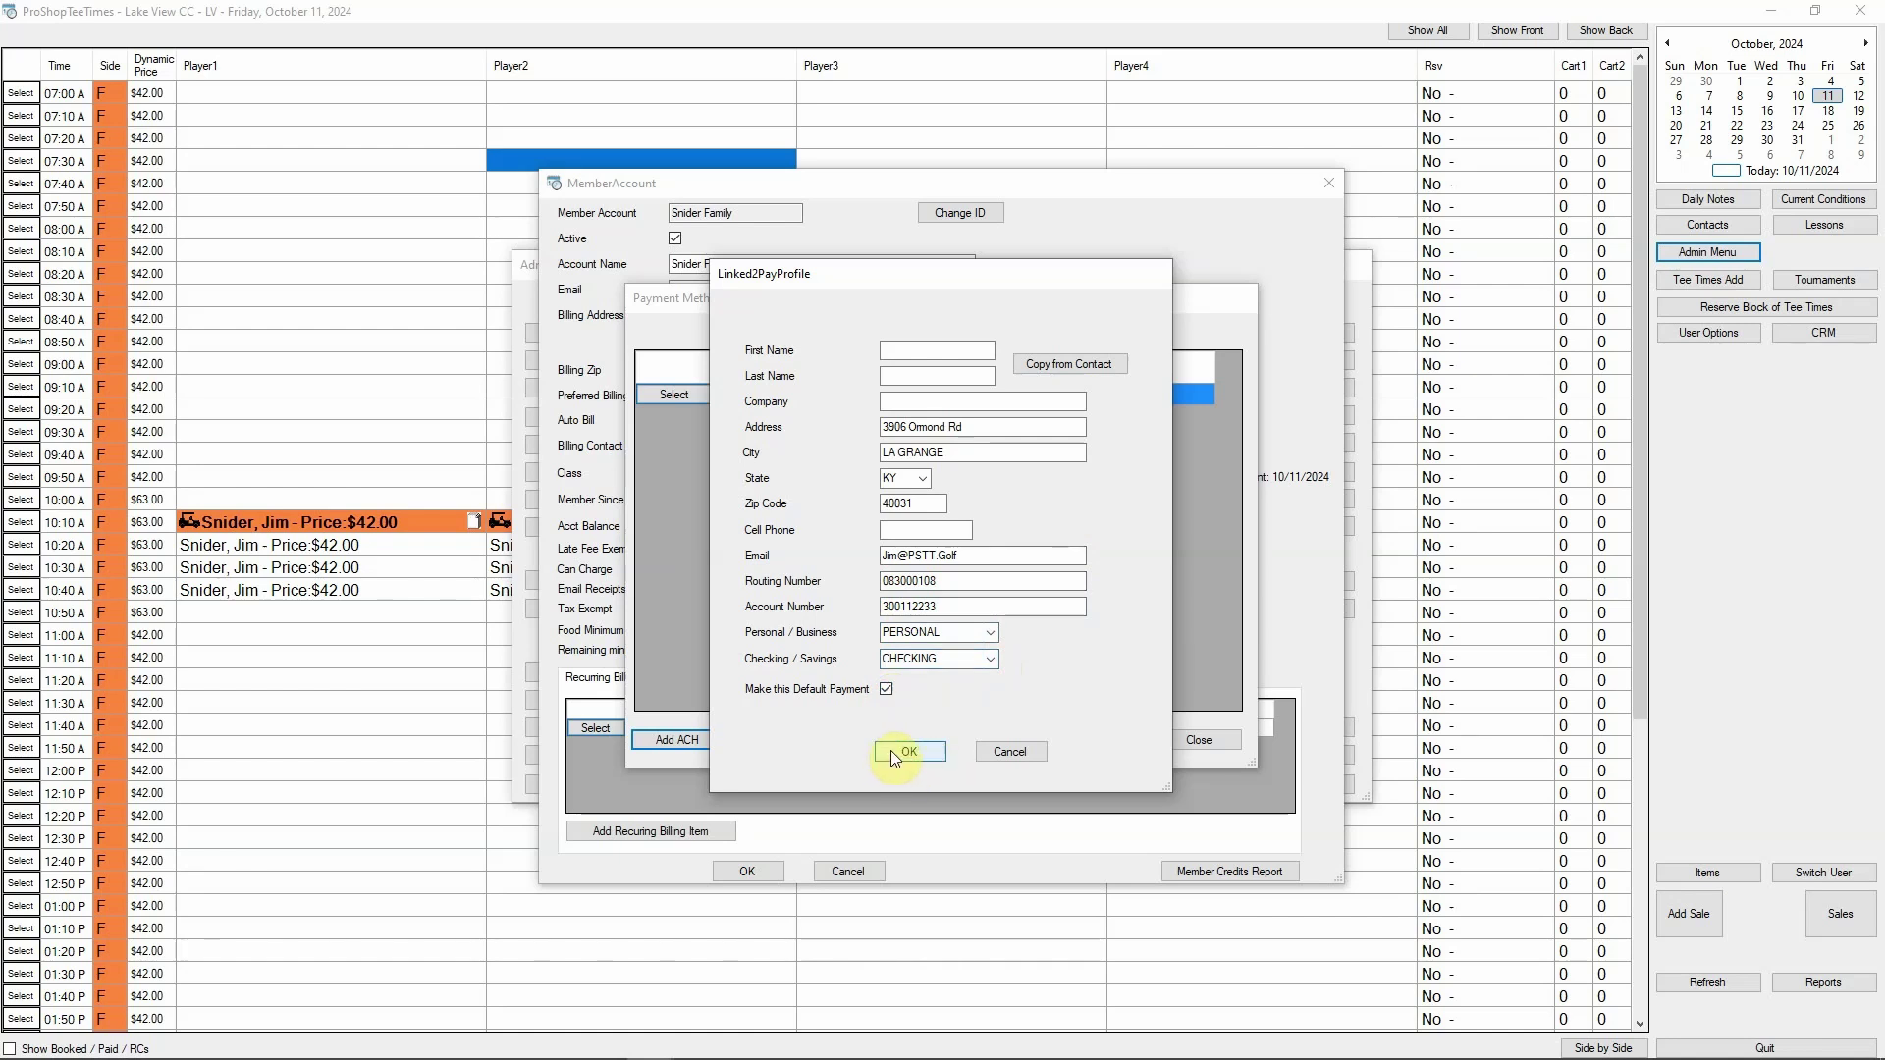
left_click(1011, 753)
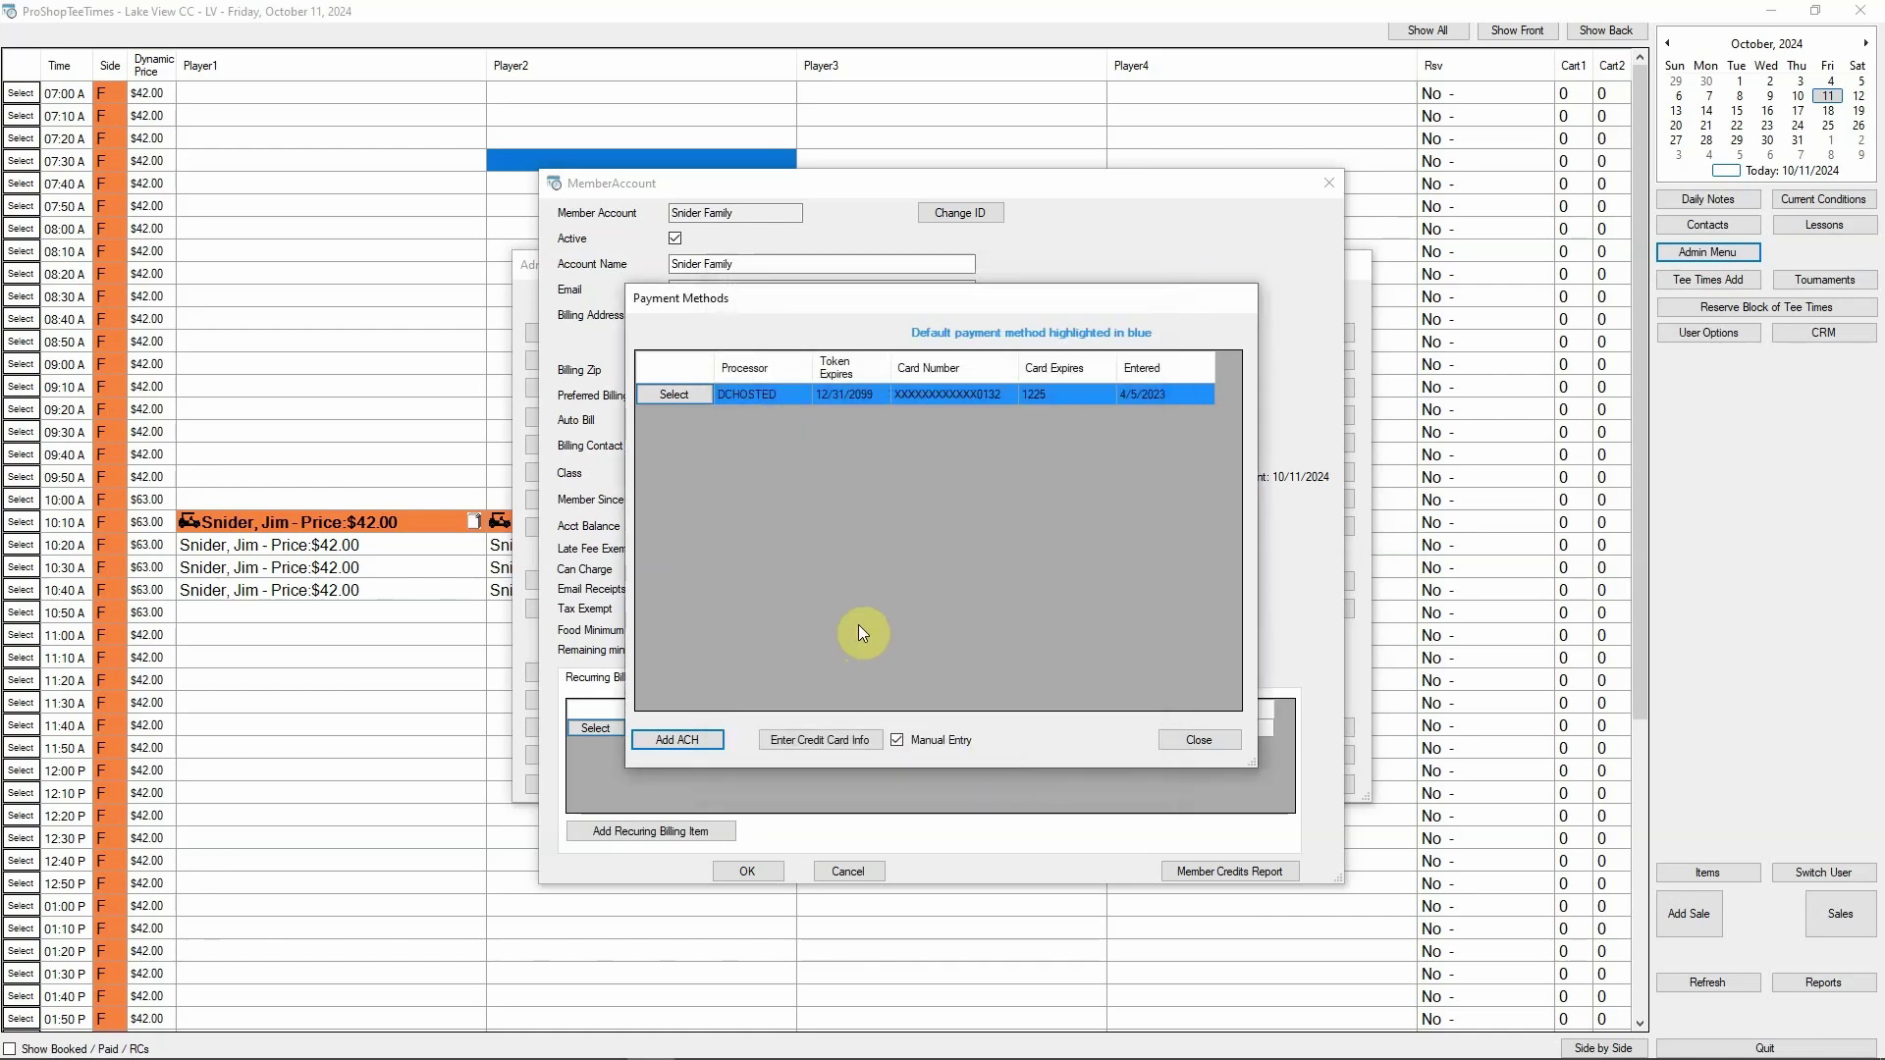
Save the billing street number and zip code on the DCHOSTED card, then close Payment Methods and the account
left_click(676, 393)
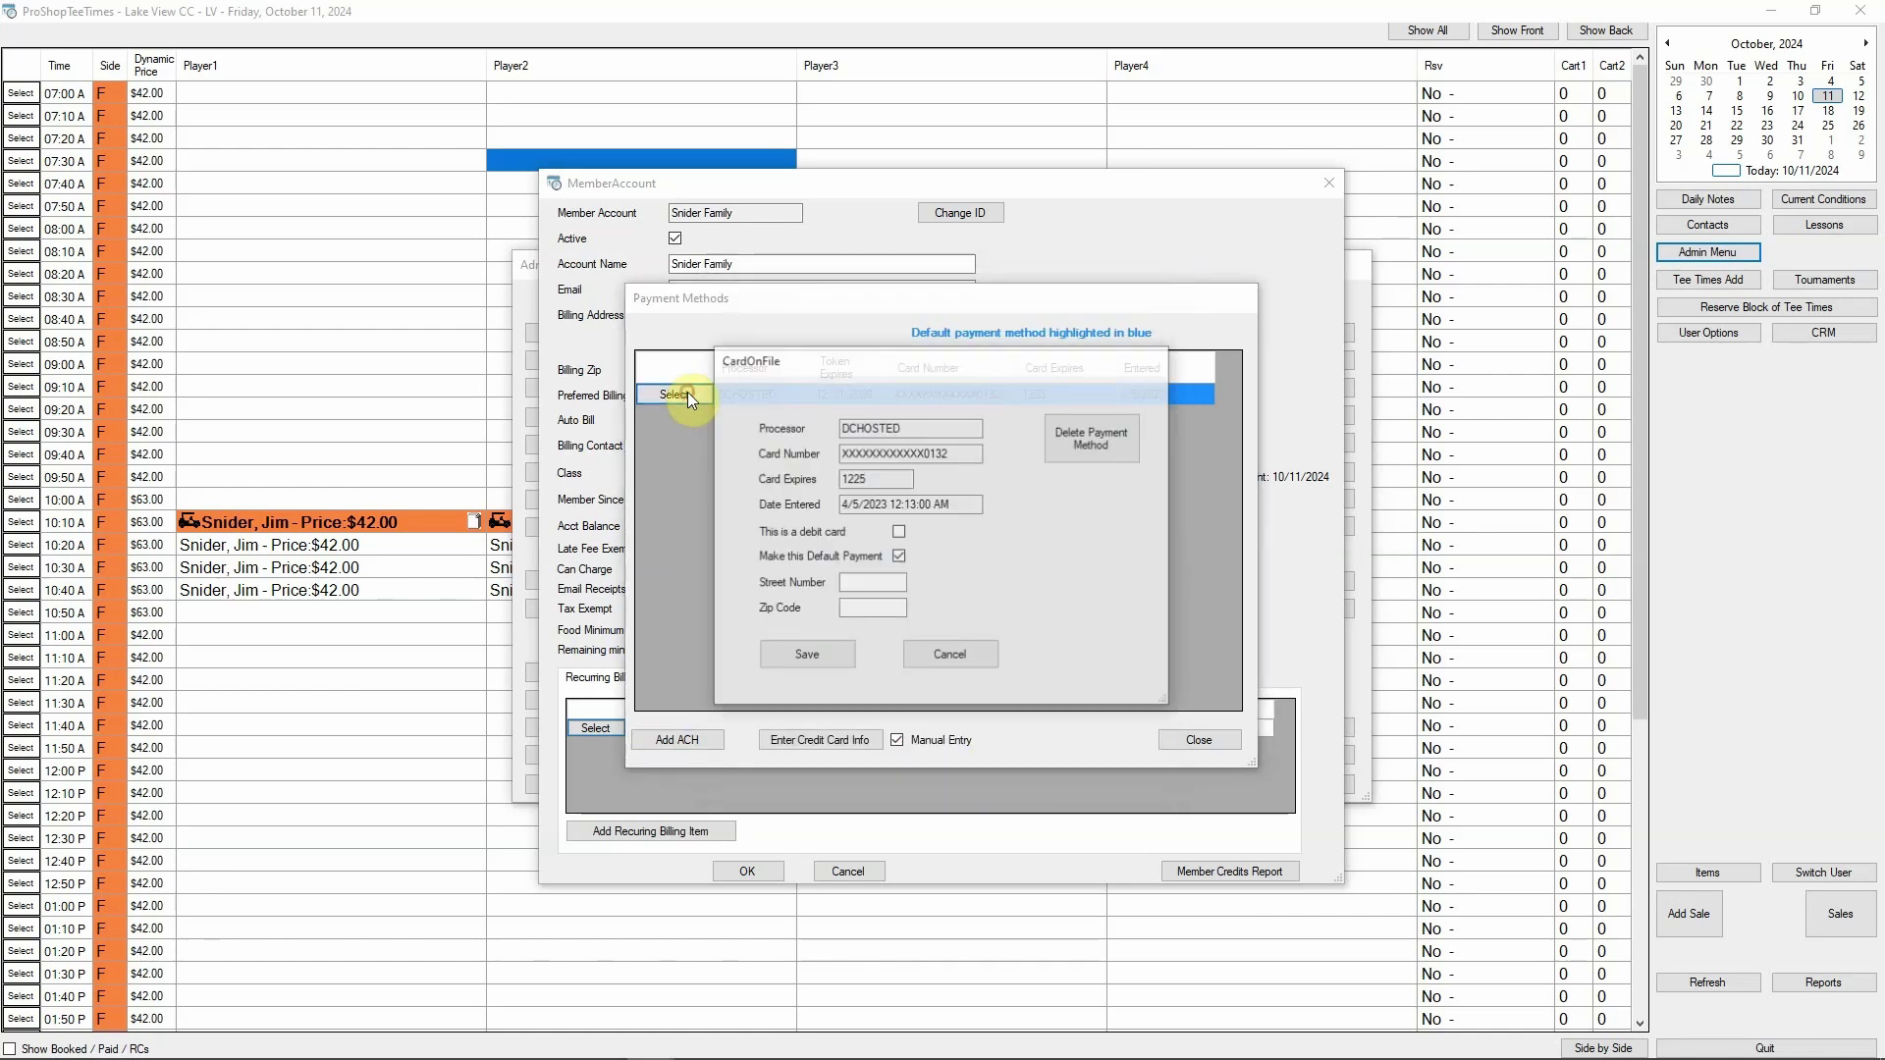
left_click(870, 583)
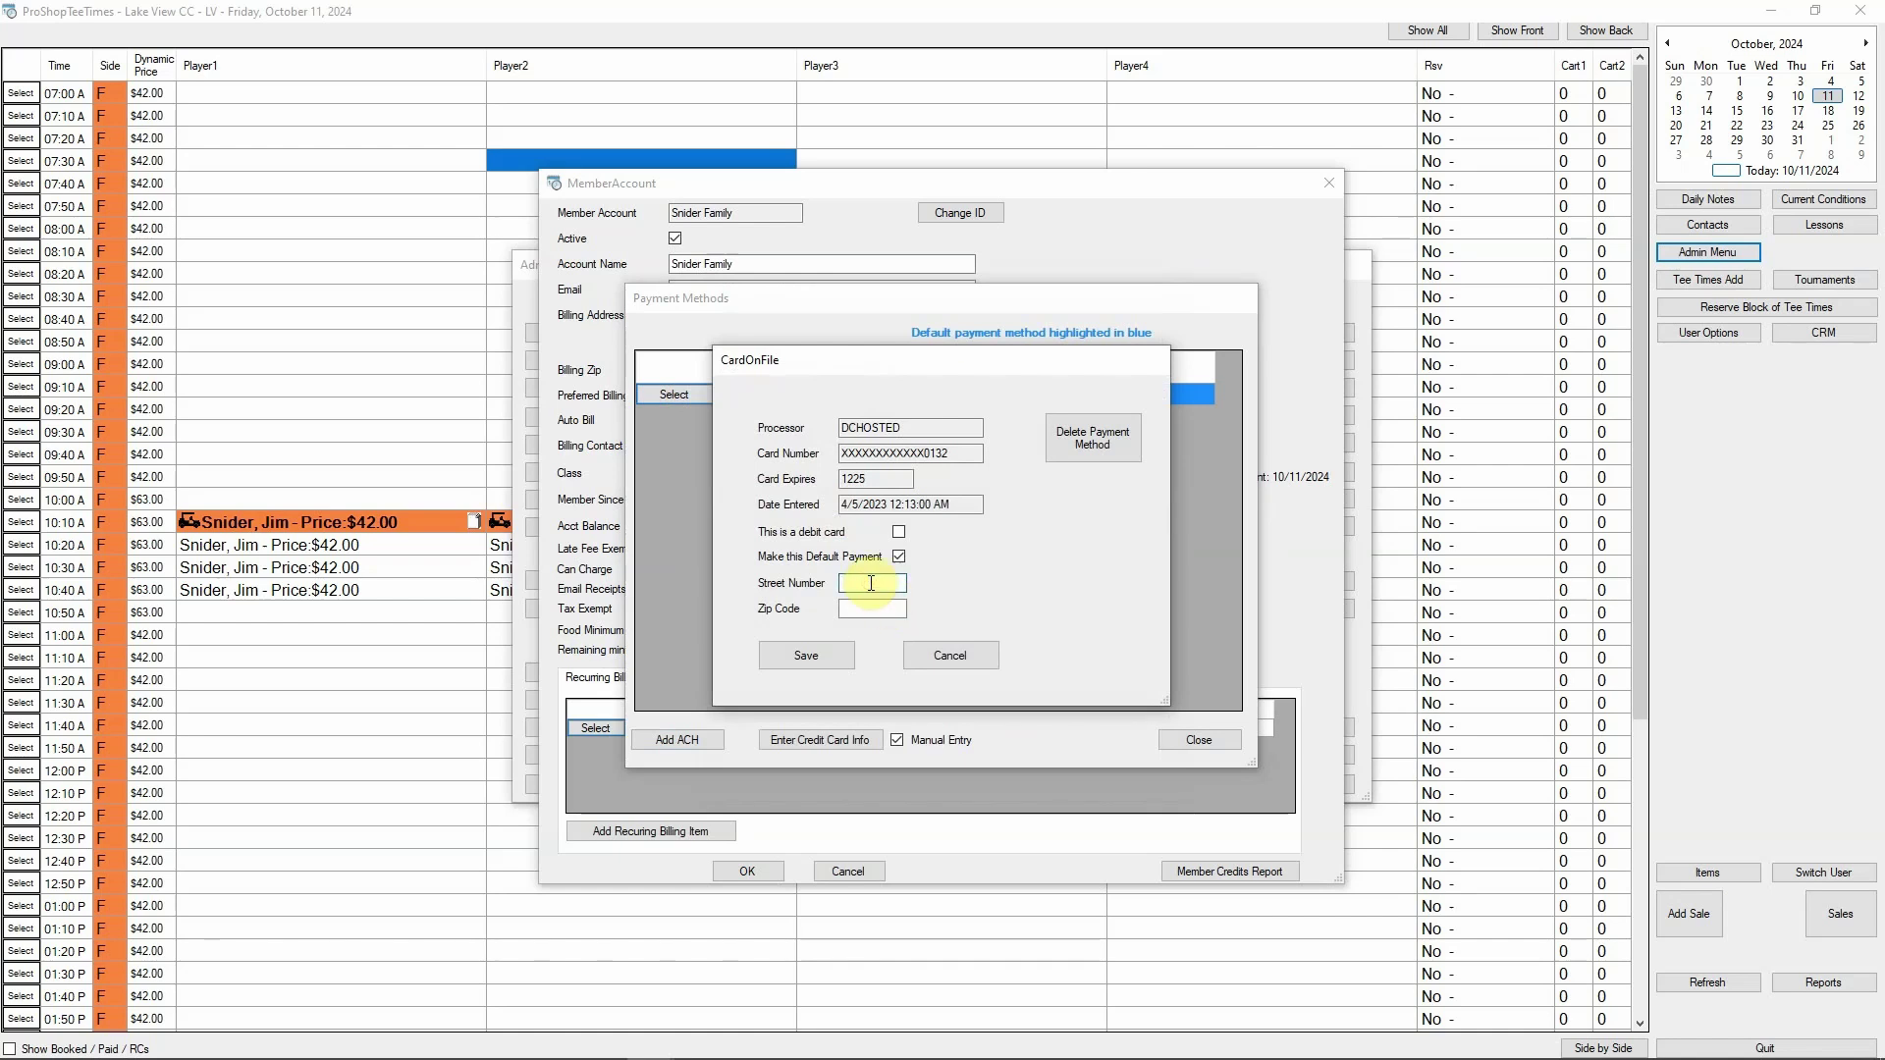
type("3906")
left_click(874, 609)
type("40241")
left_click(899, 556)
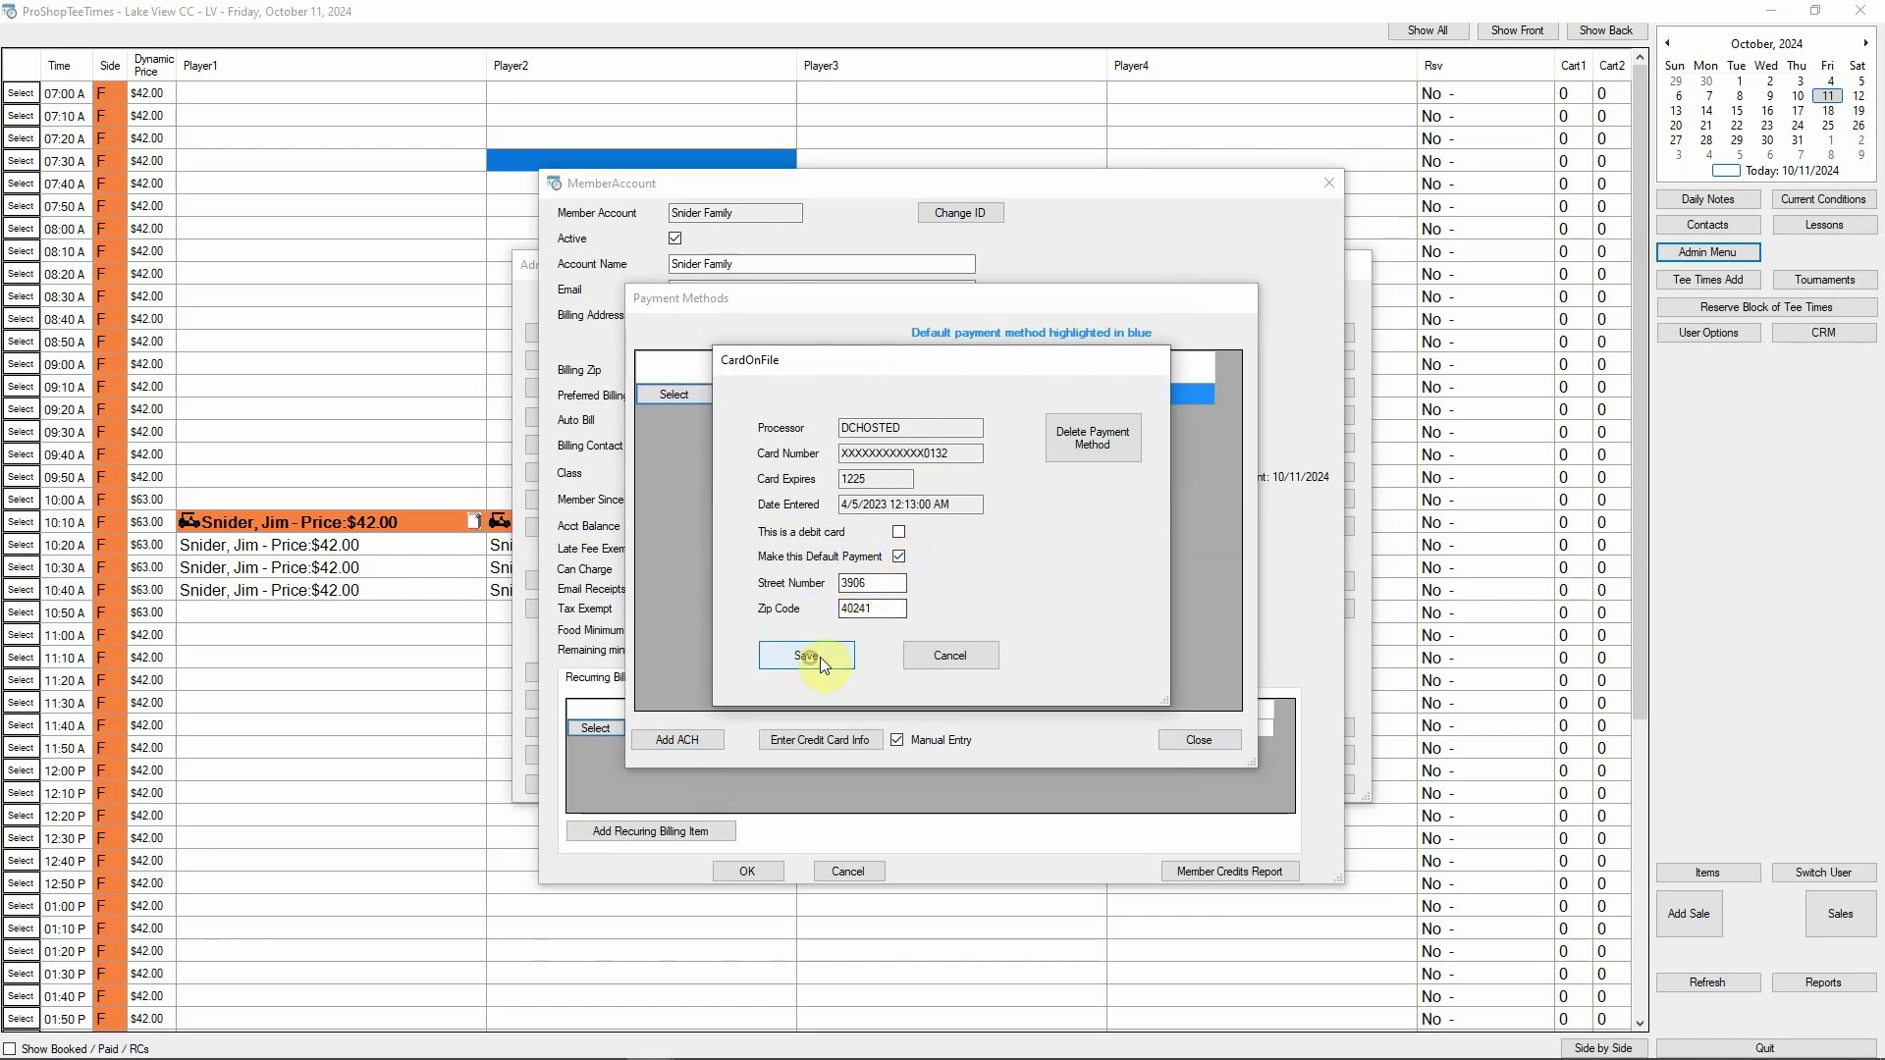
left_click(821, 657)
key("Escape")
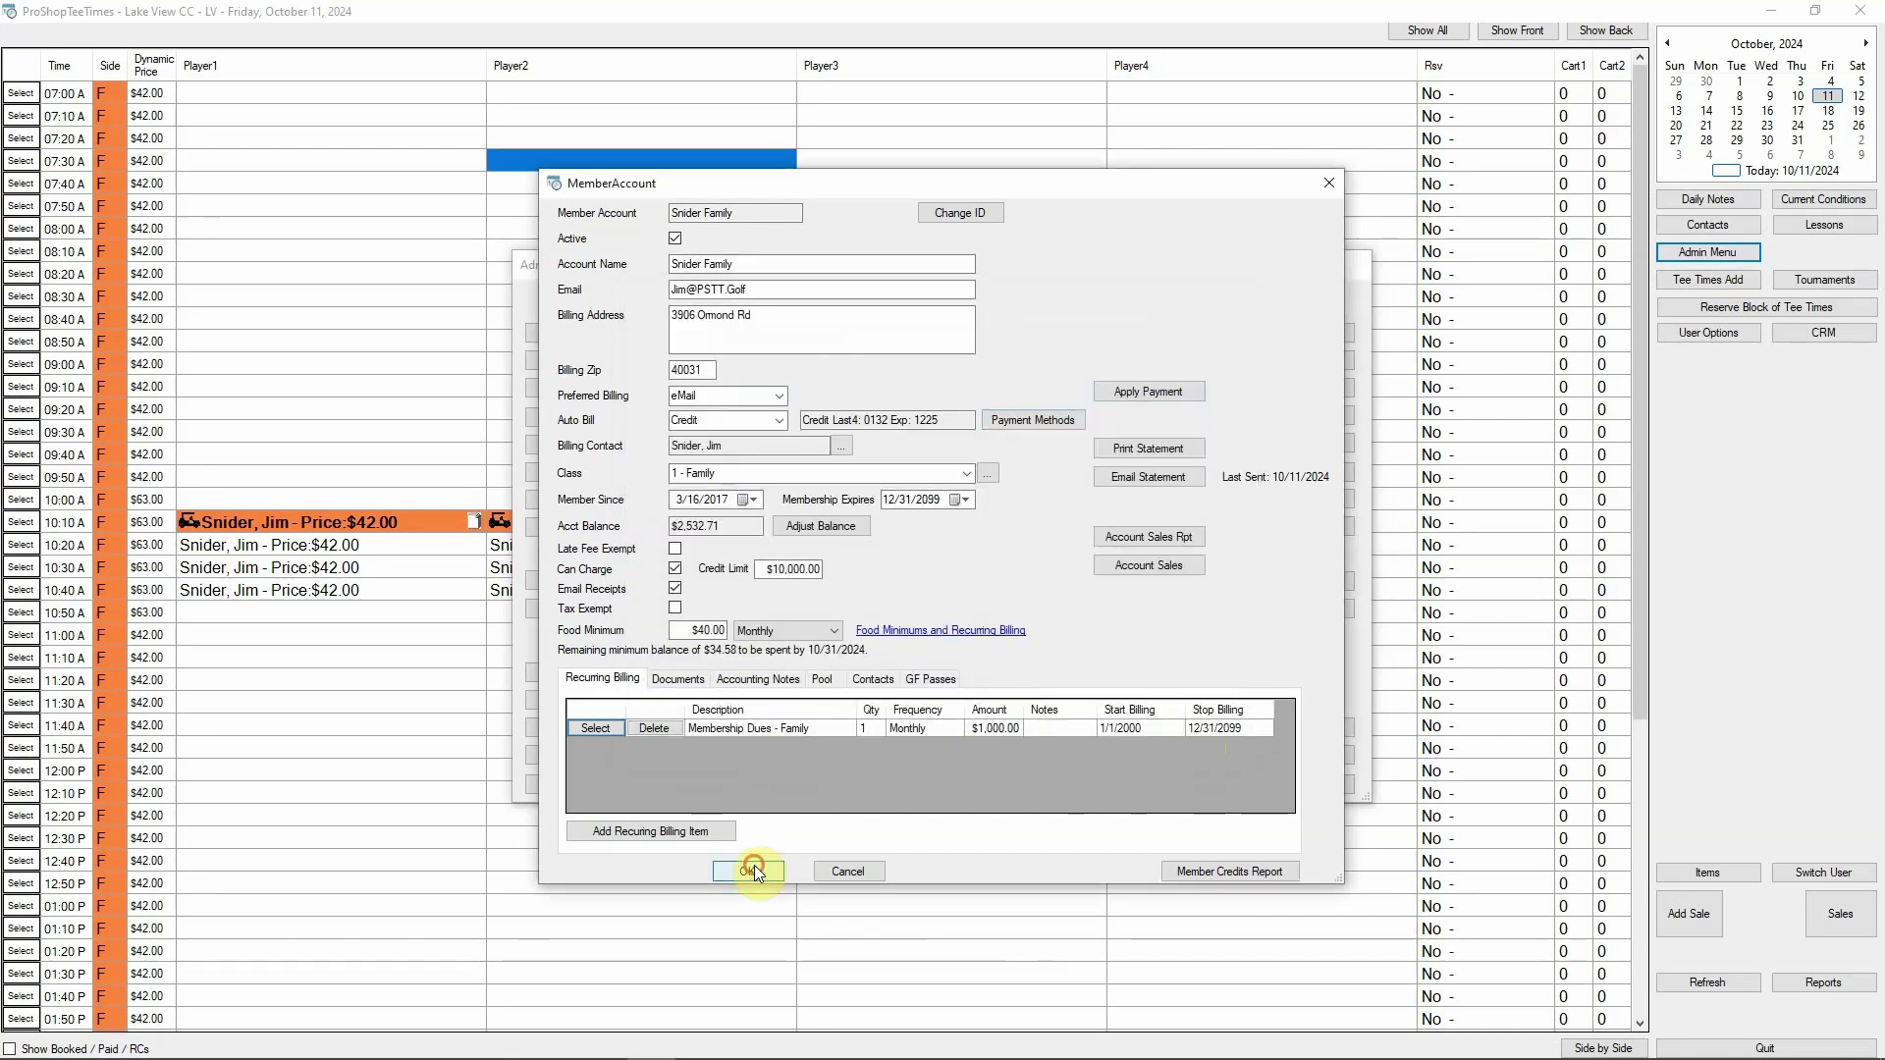
left_click(747, 870)
Close Member Accounts and Admin Menu, open the 10:10 player's sale, and show the account's recurring billing
left_click(1227, 781)
left_click(1105, 785)
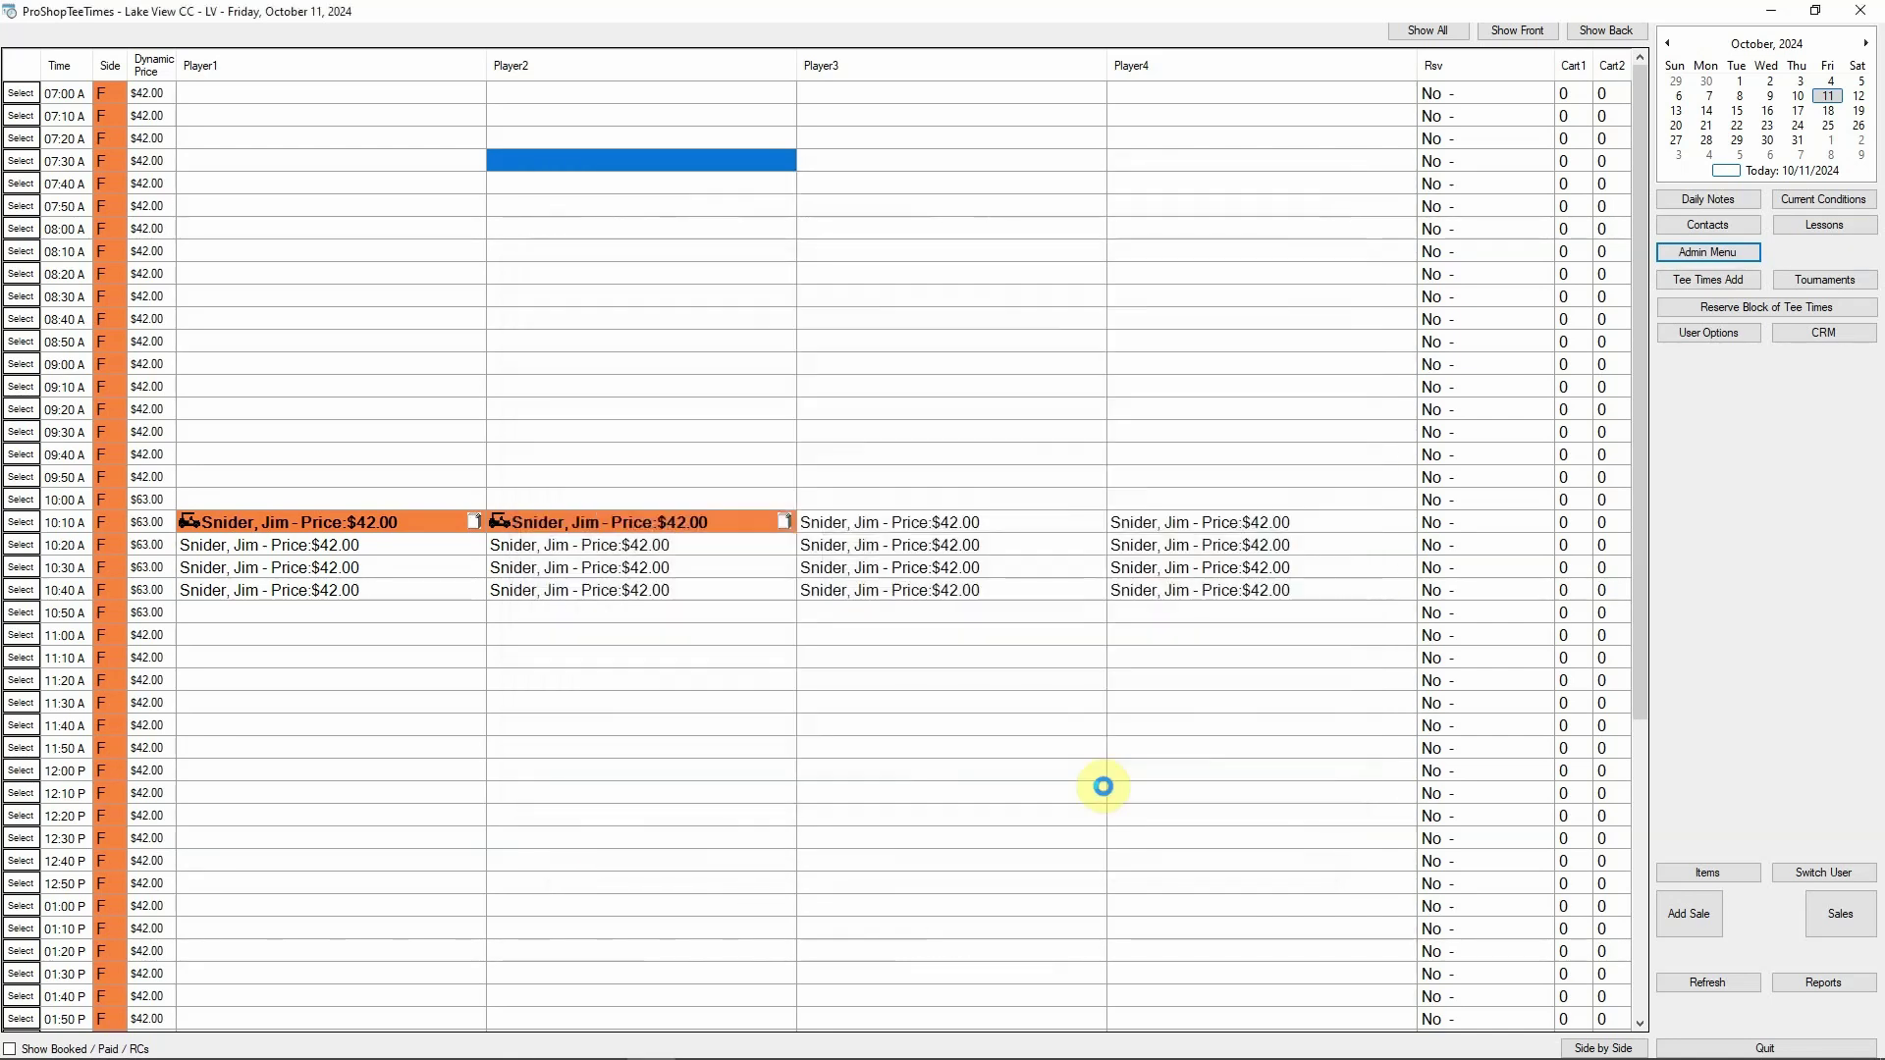
double_click(852, 526)
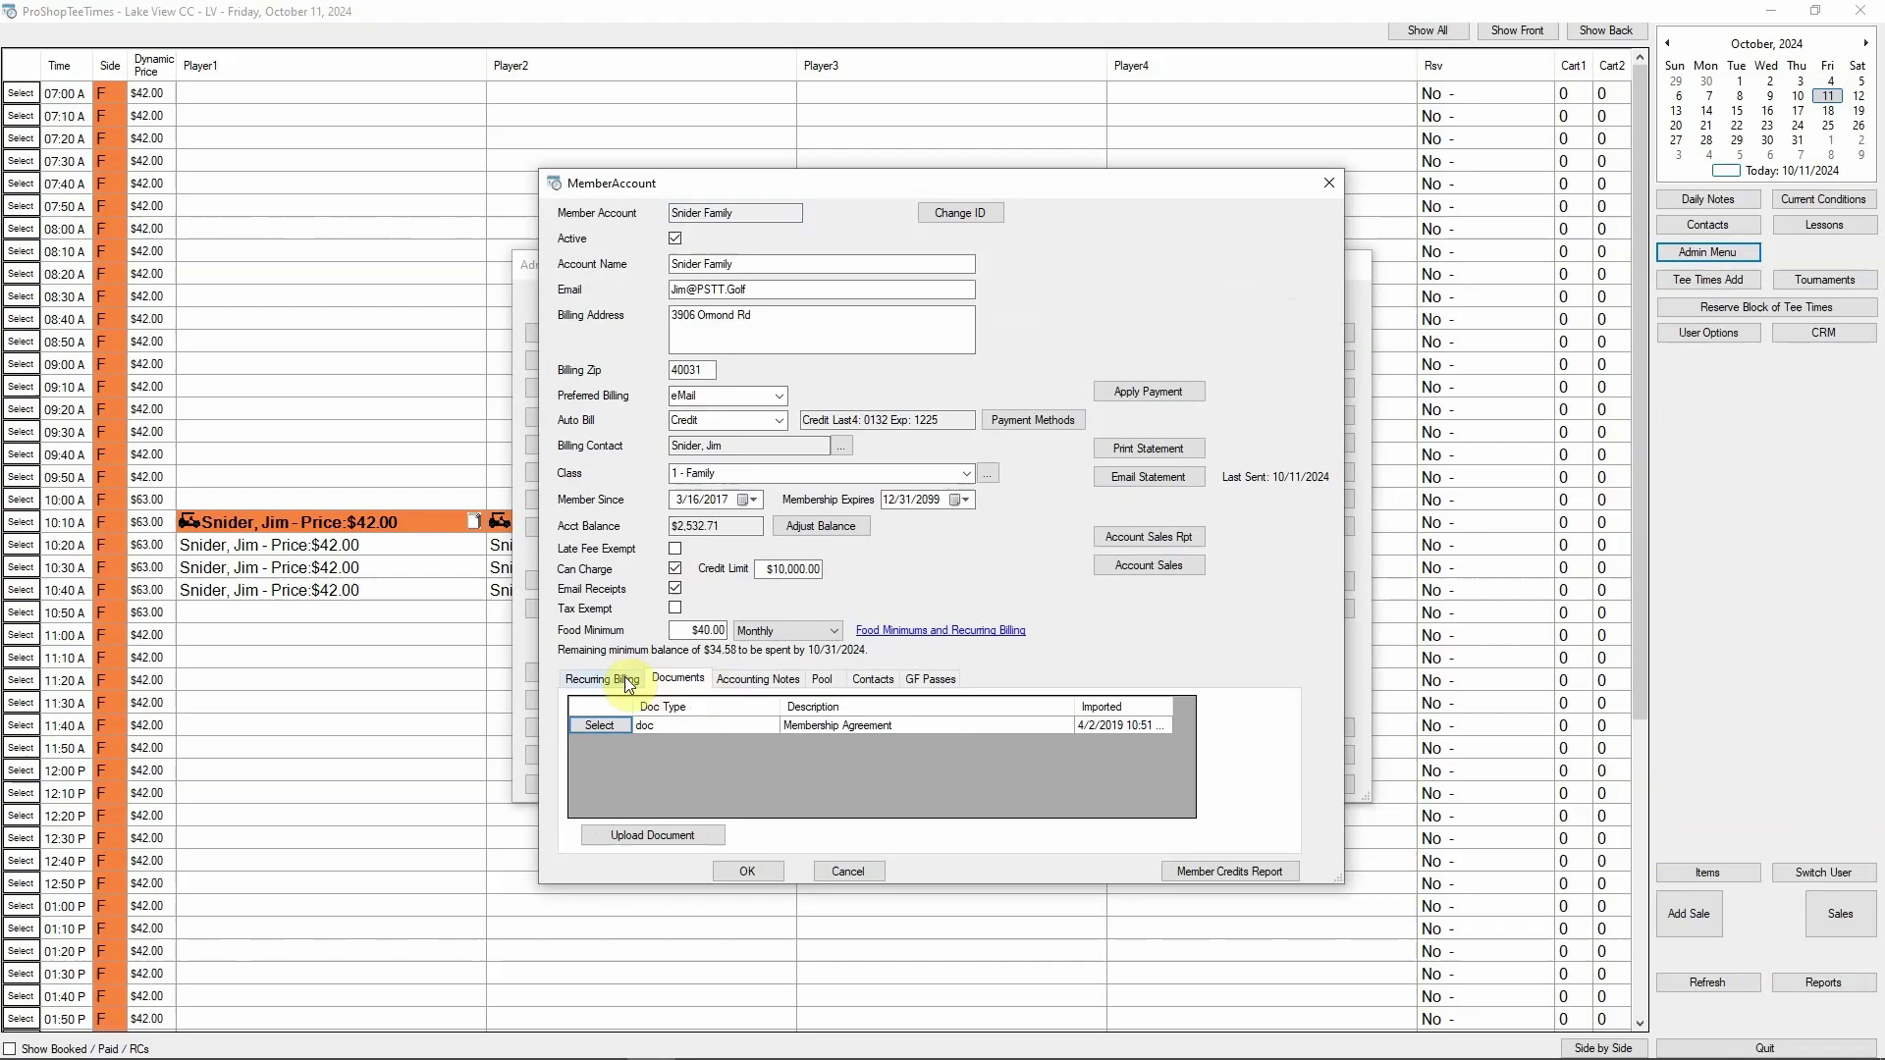
left_click(603, 679)
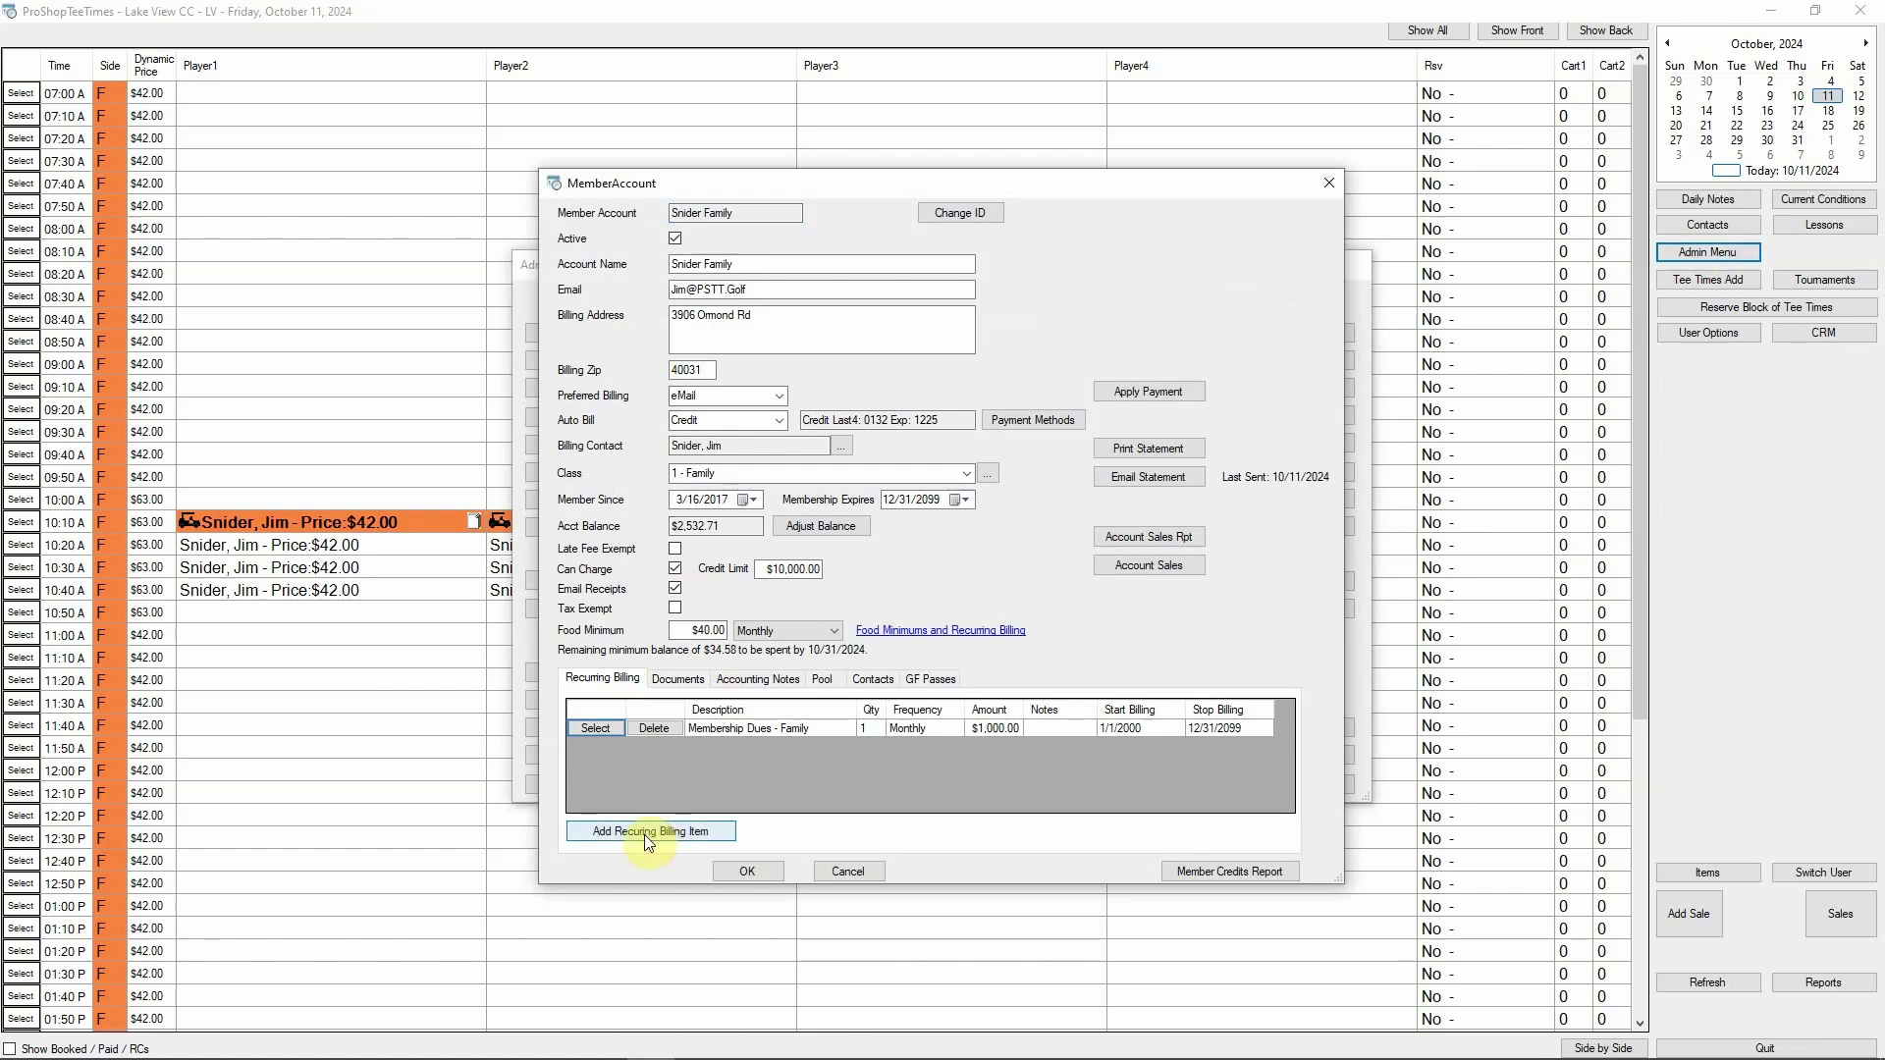
Inspect the existing Membership Dues - Family recurring item and close it unchanged
left_click(602, 727)
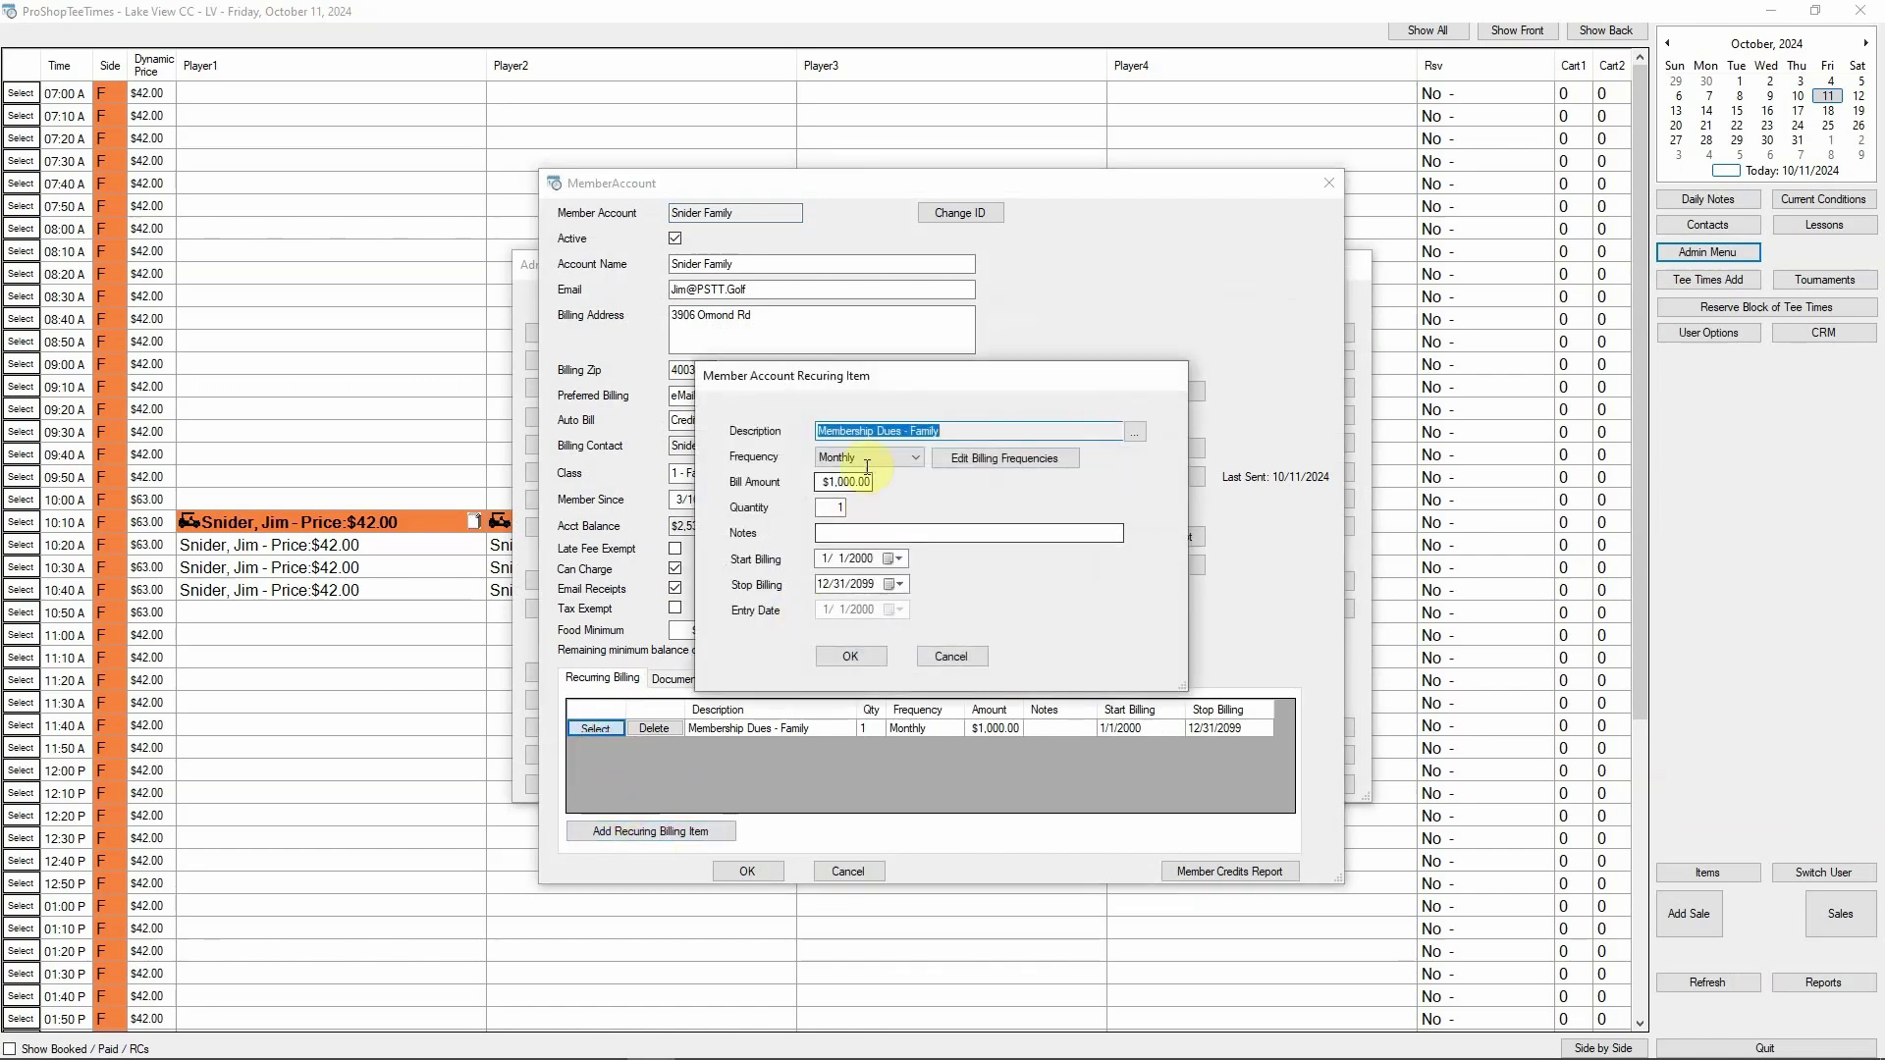
left_click(834, 507)
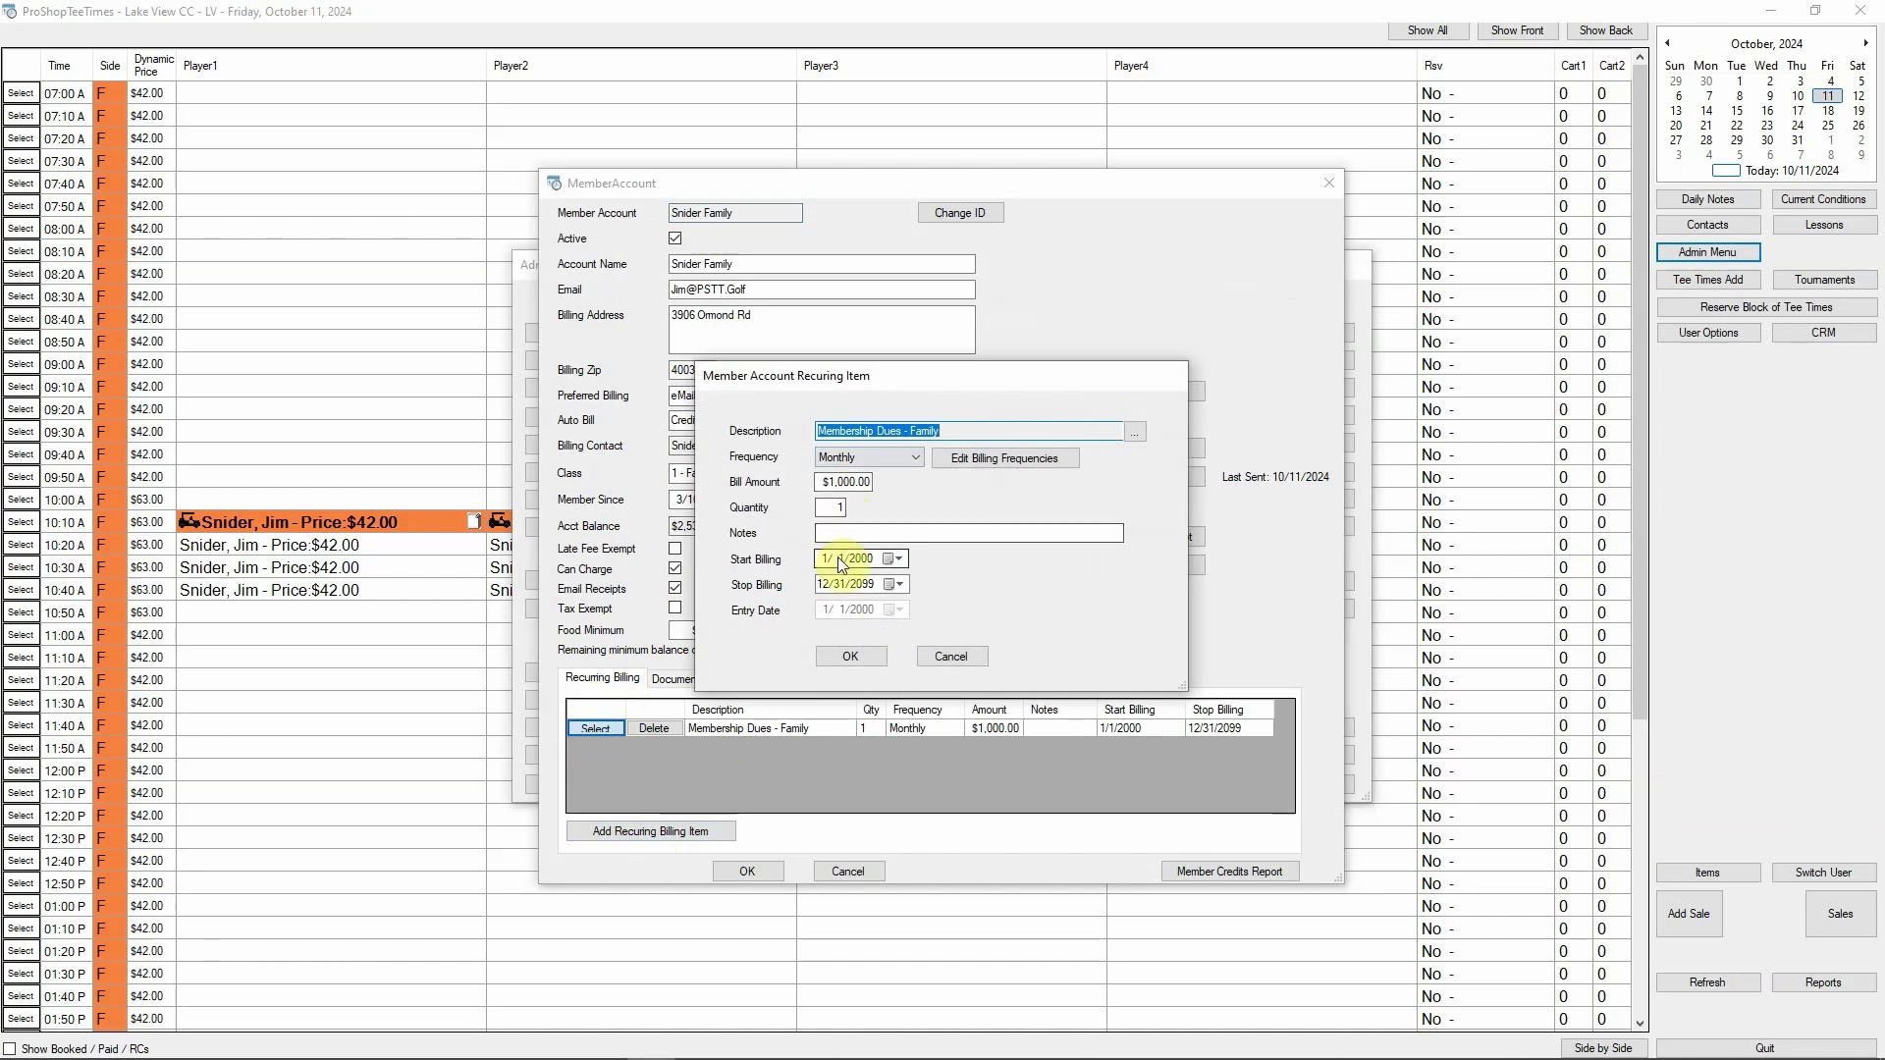
left_click(850, 656)
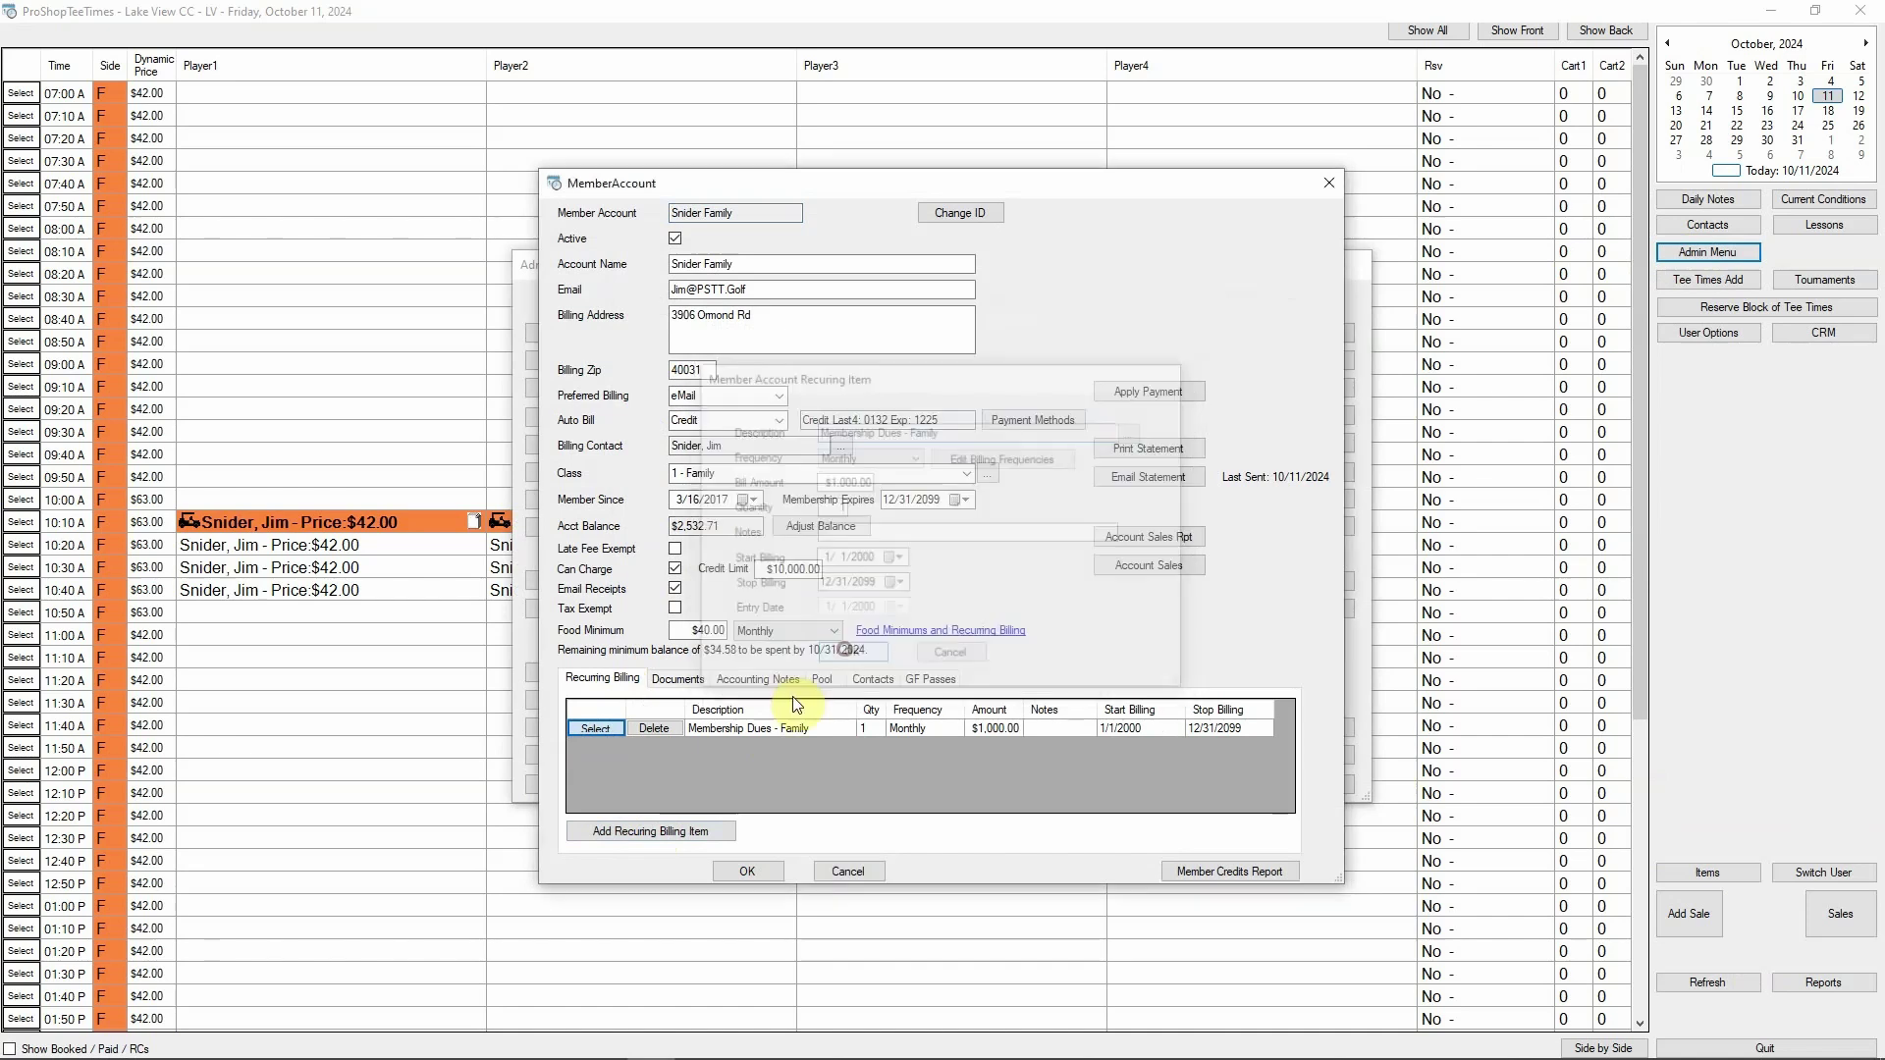
Add a new recurring billing item using the $60.00 Handicap Fee found by searching 'fee'
left_click(633, 830)
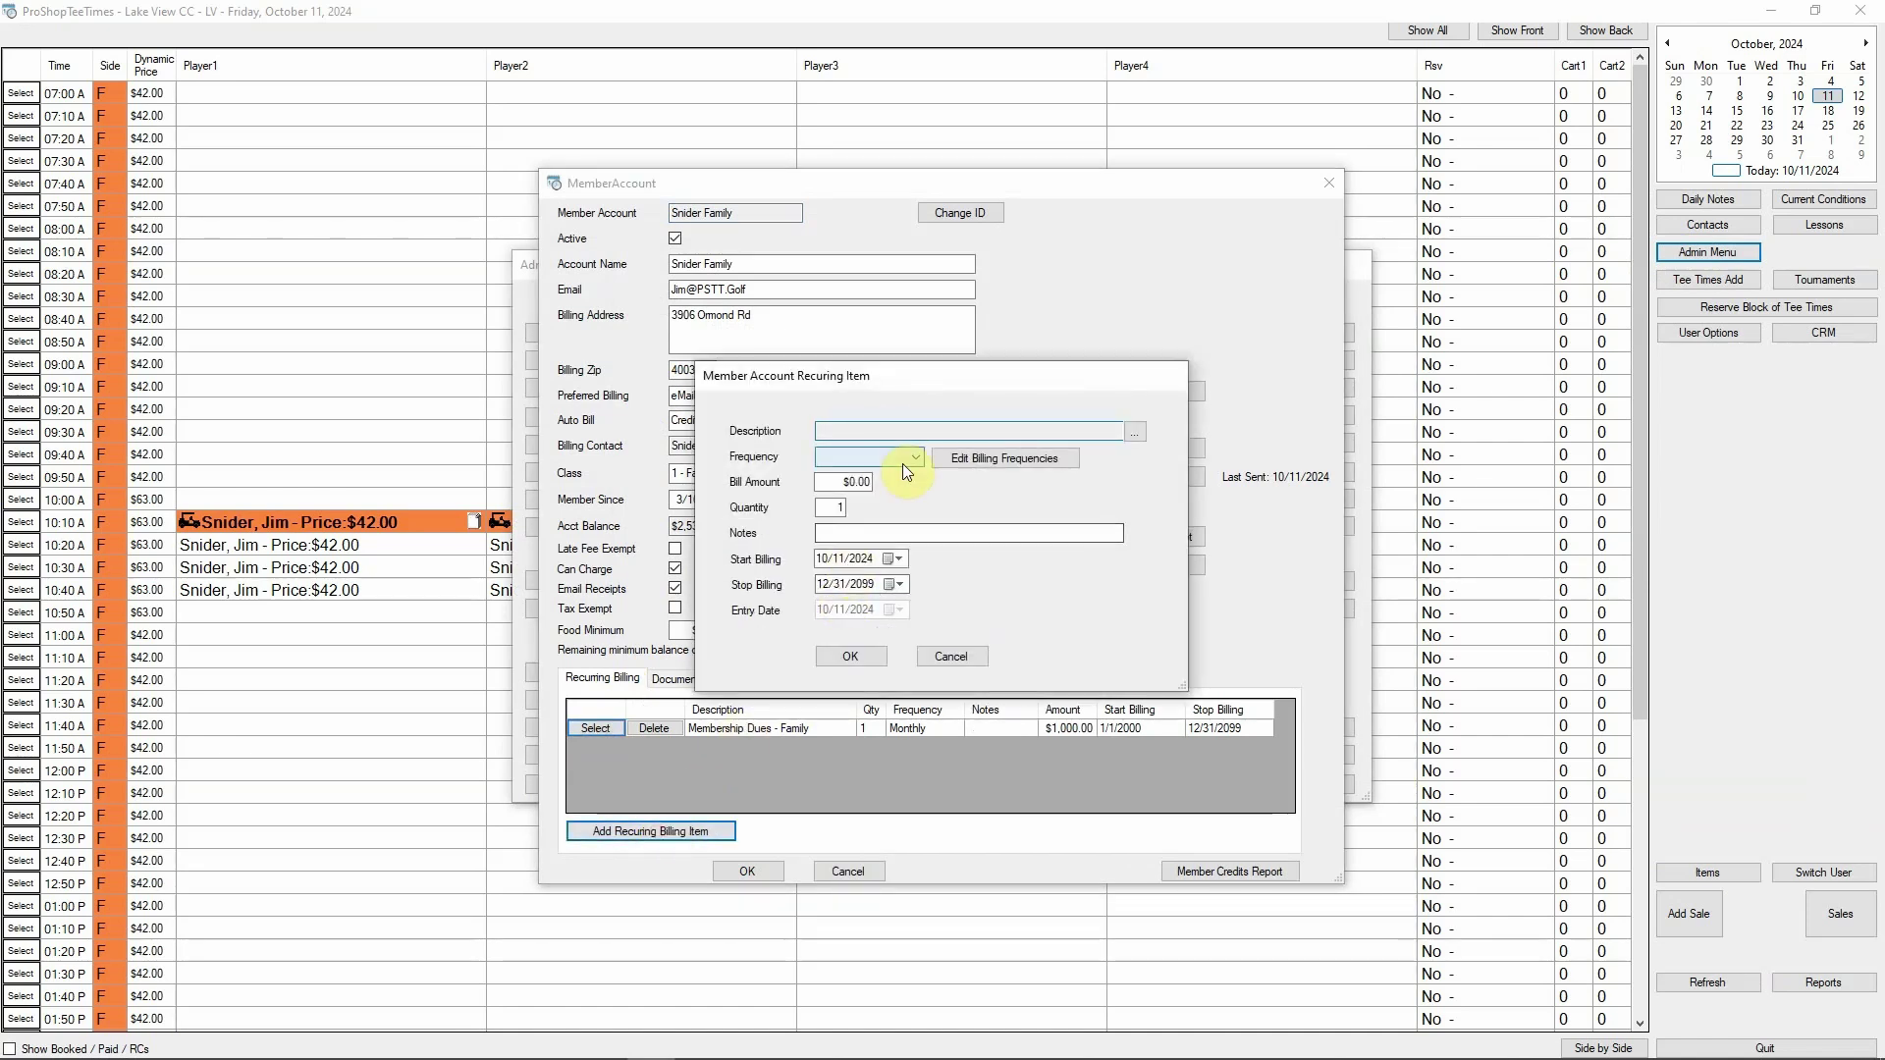
left_click(1135, 430)
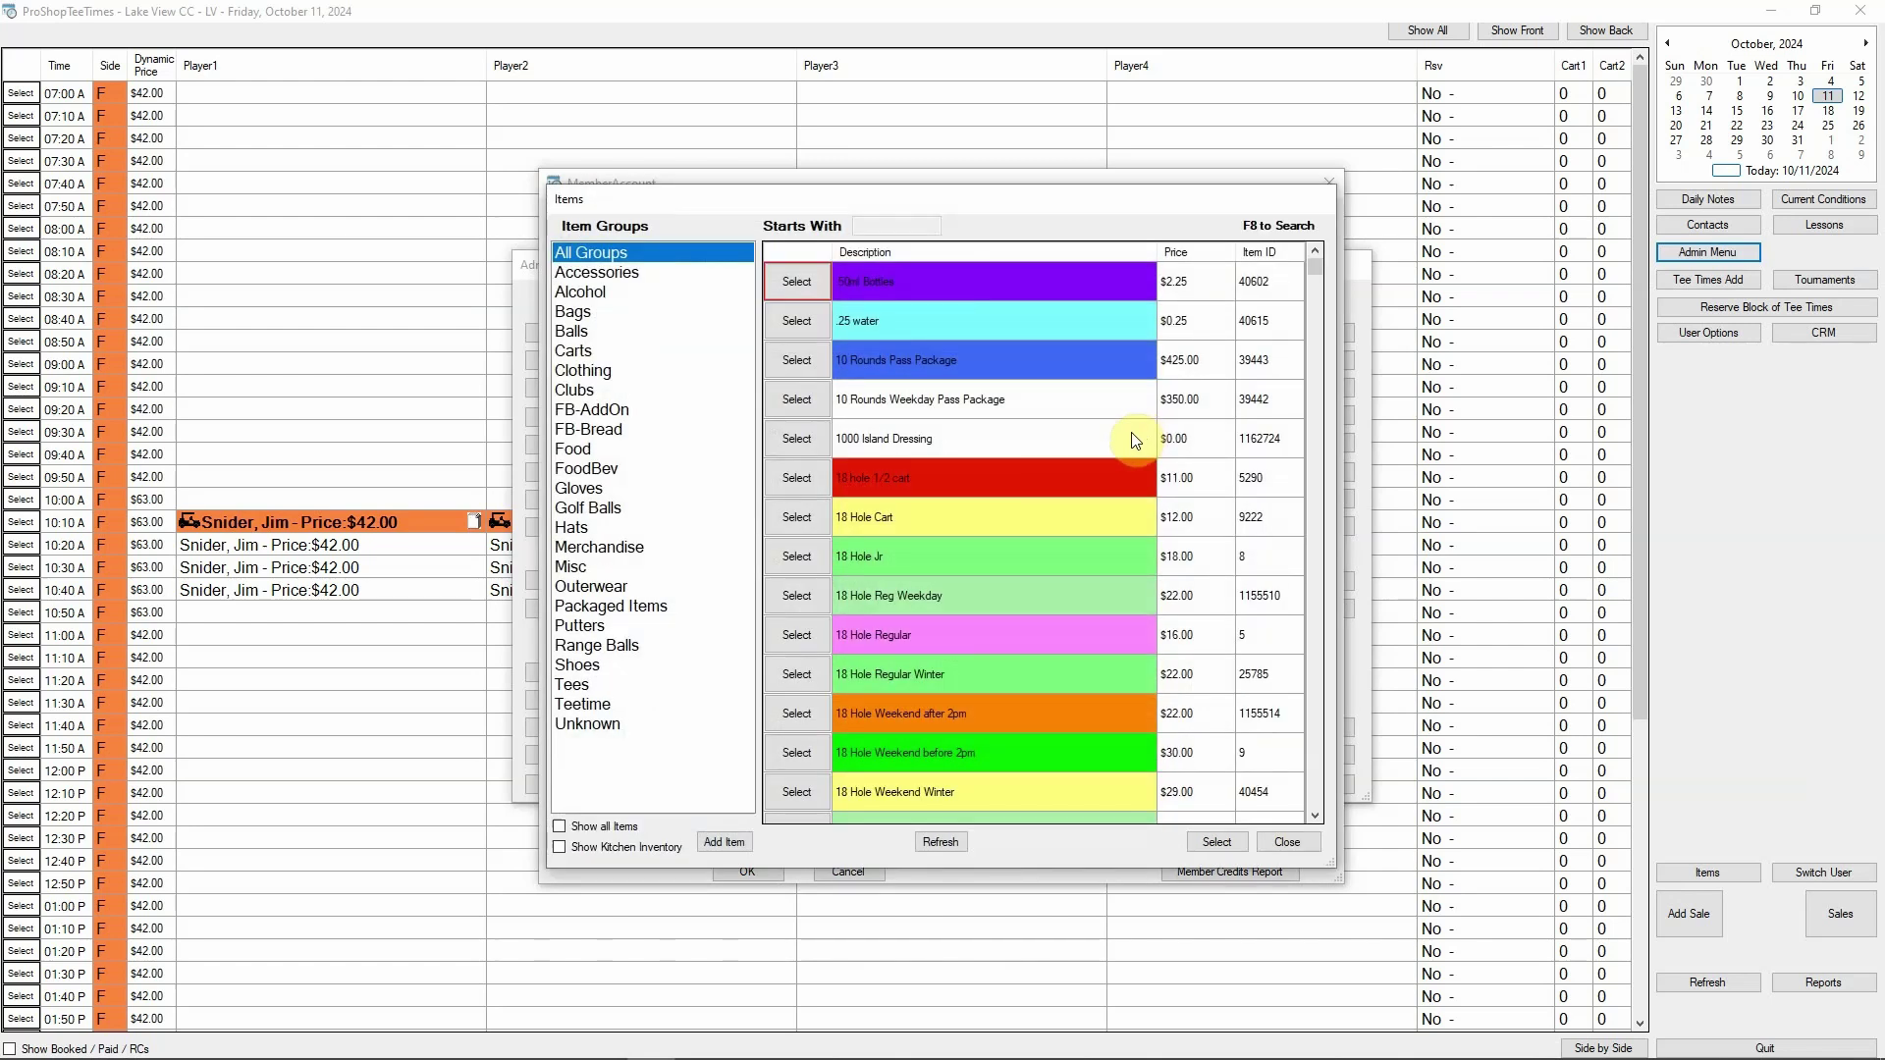
key("F8")
type("fee")
key("Return")
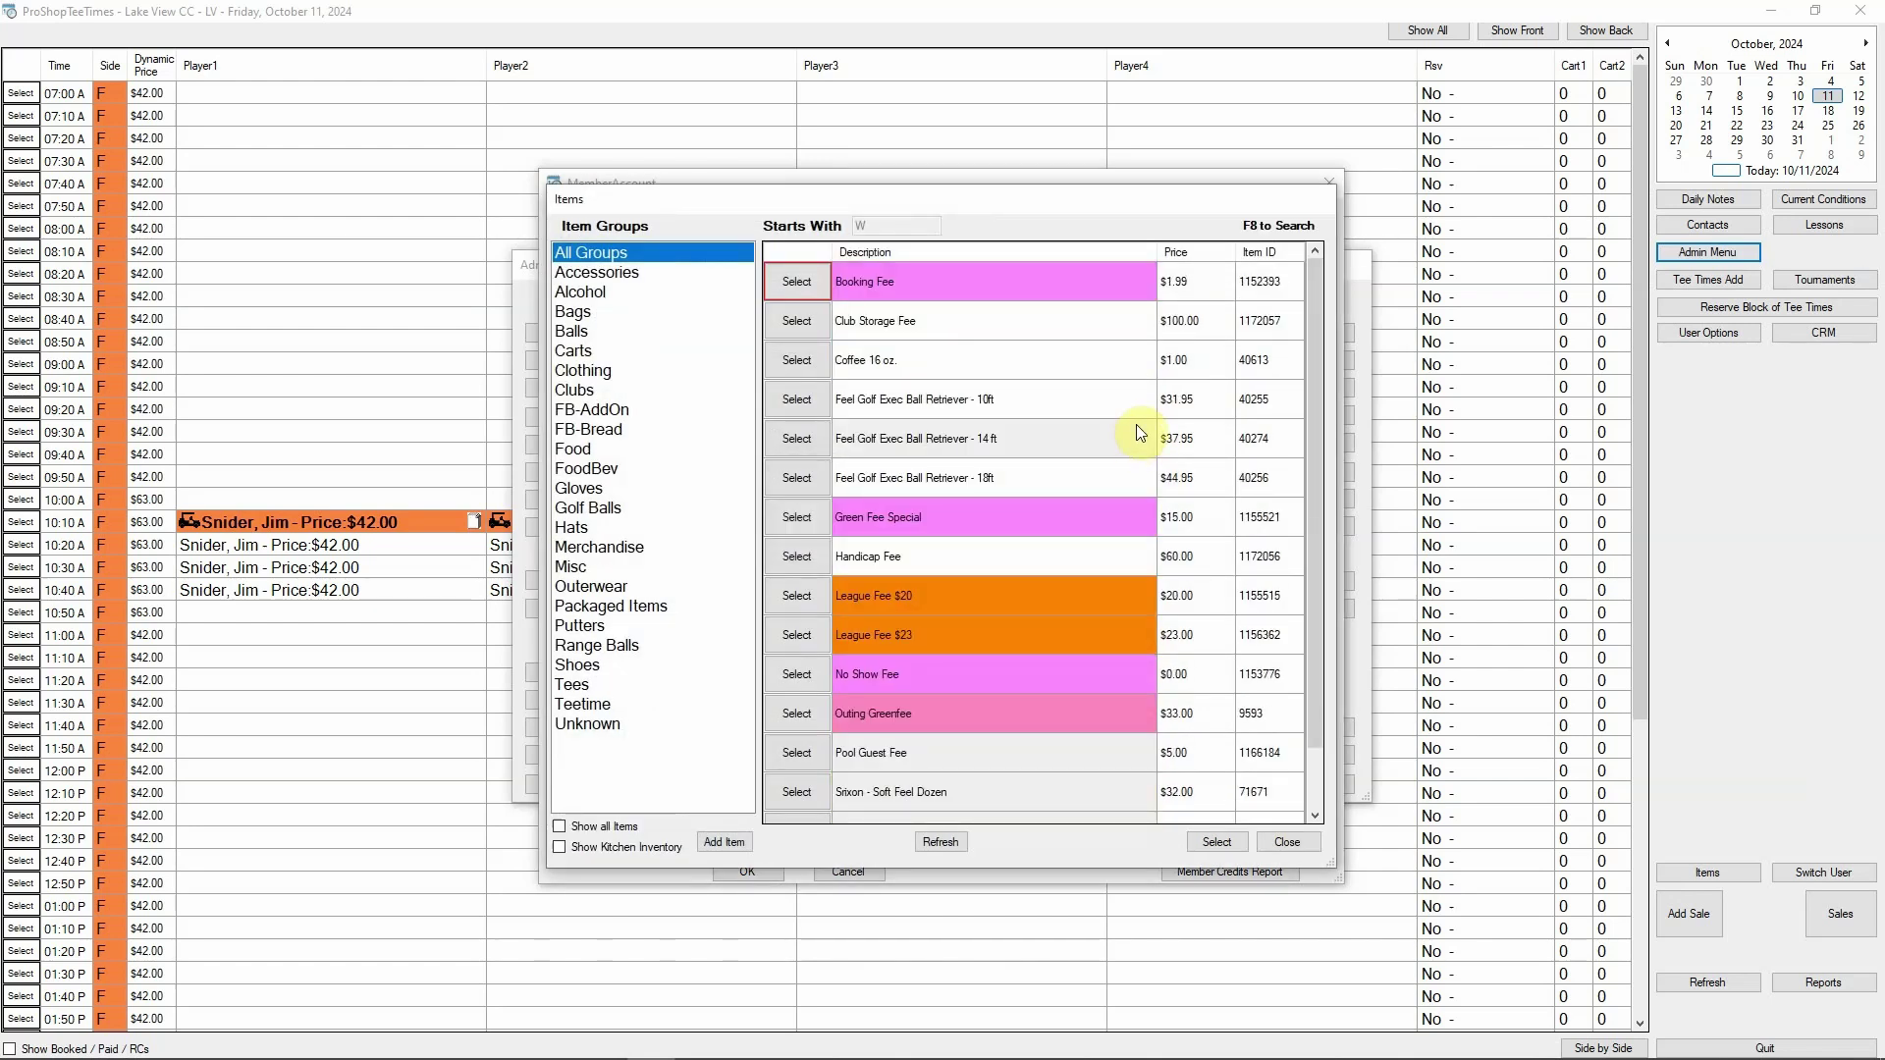
left_click(797, 555)
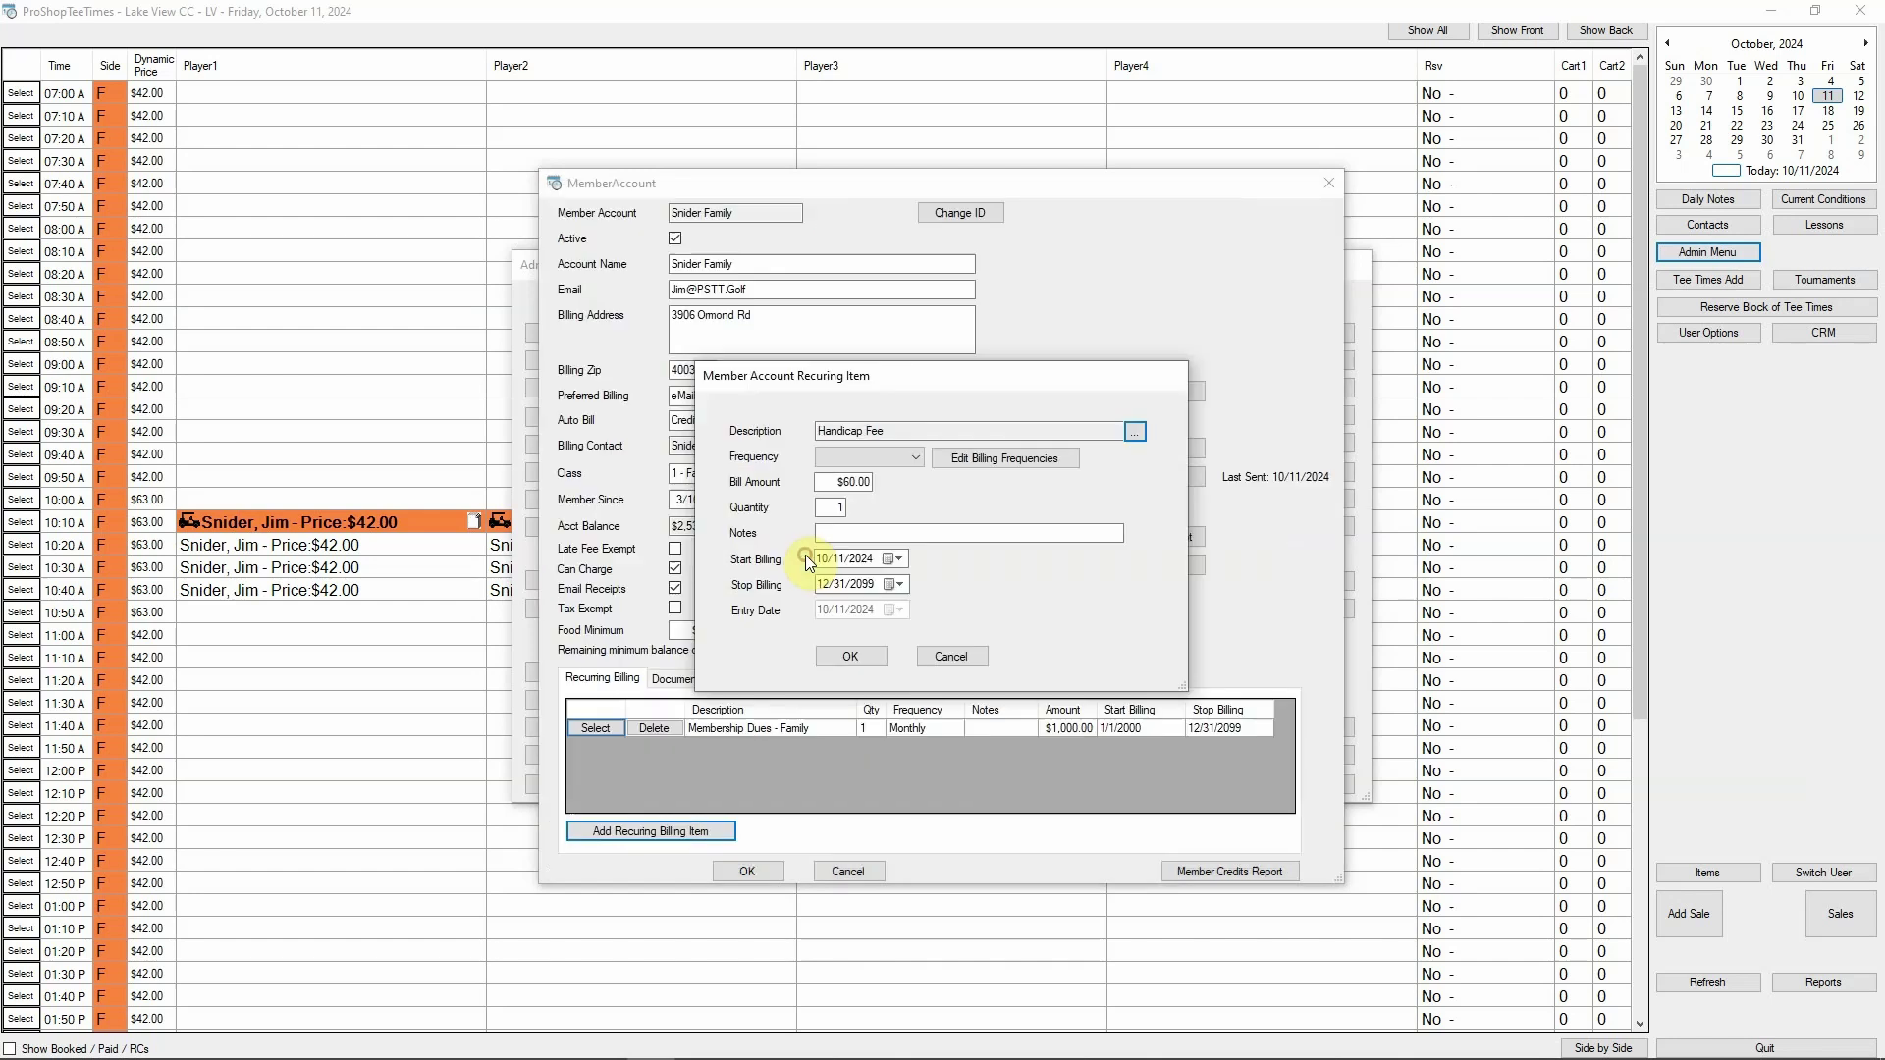
left_click(912, 458)
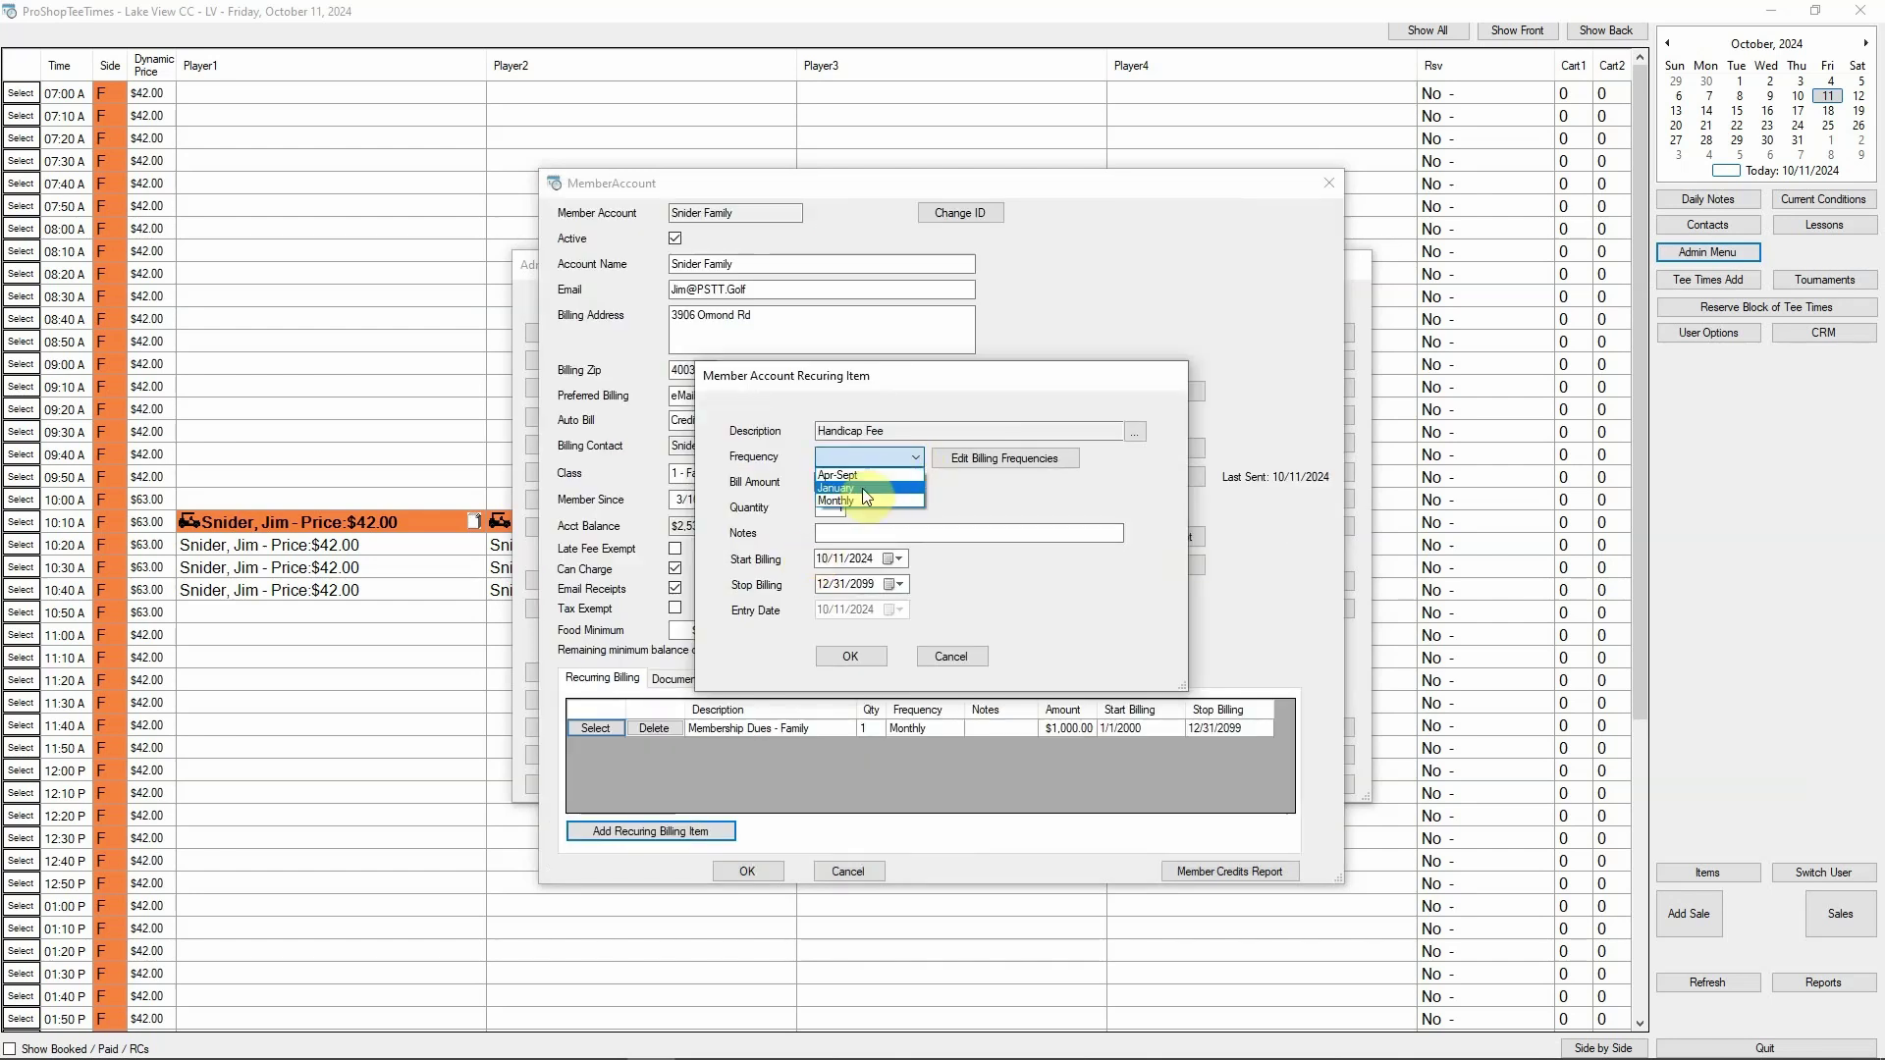
left_click(1010, 458)
left_click(1008, 462)
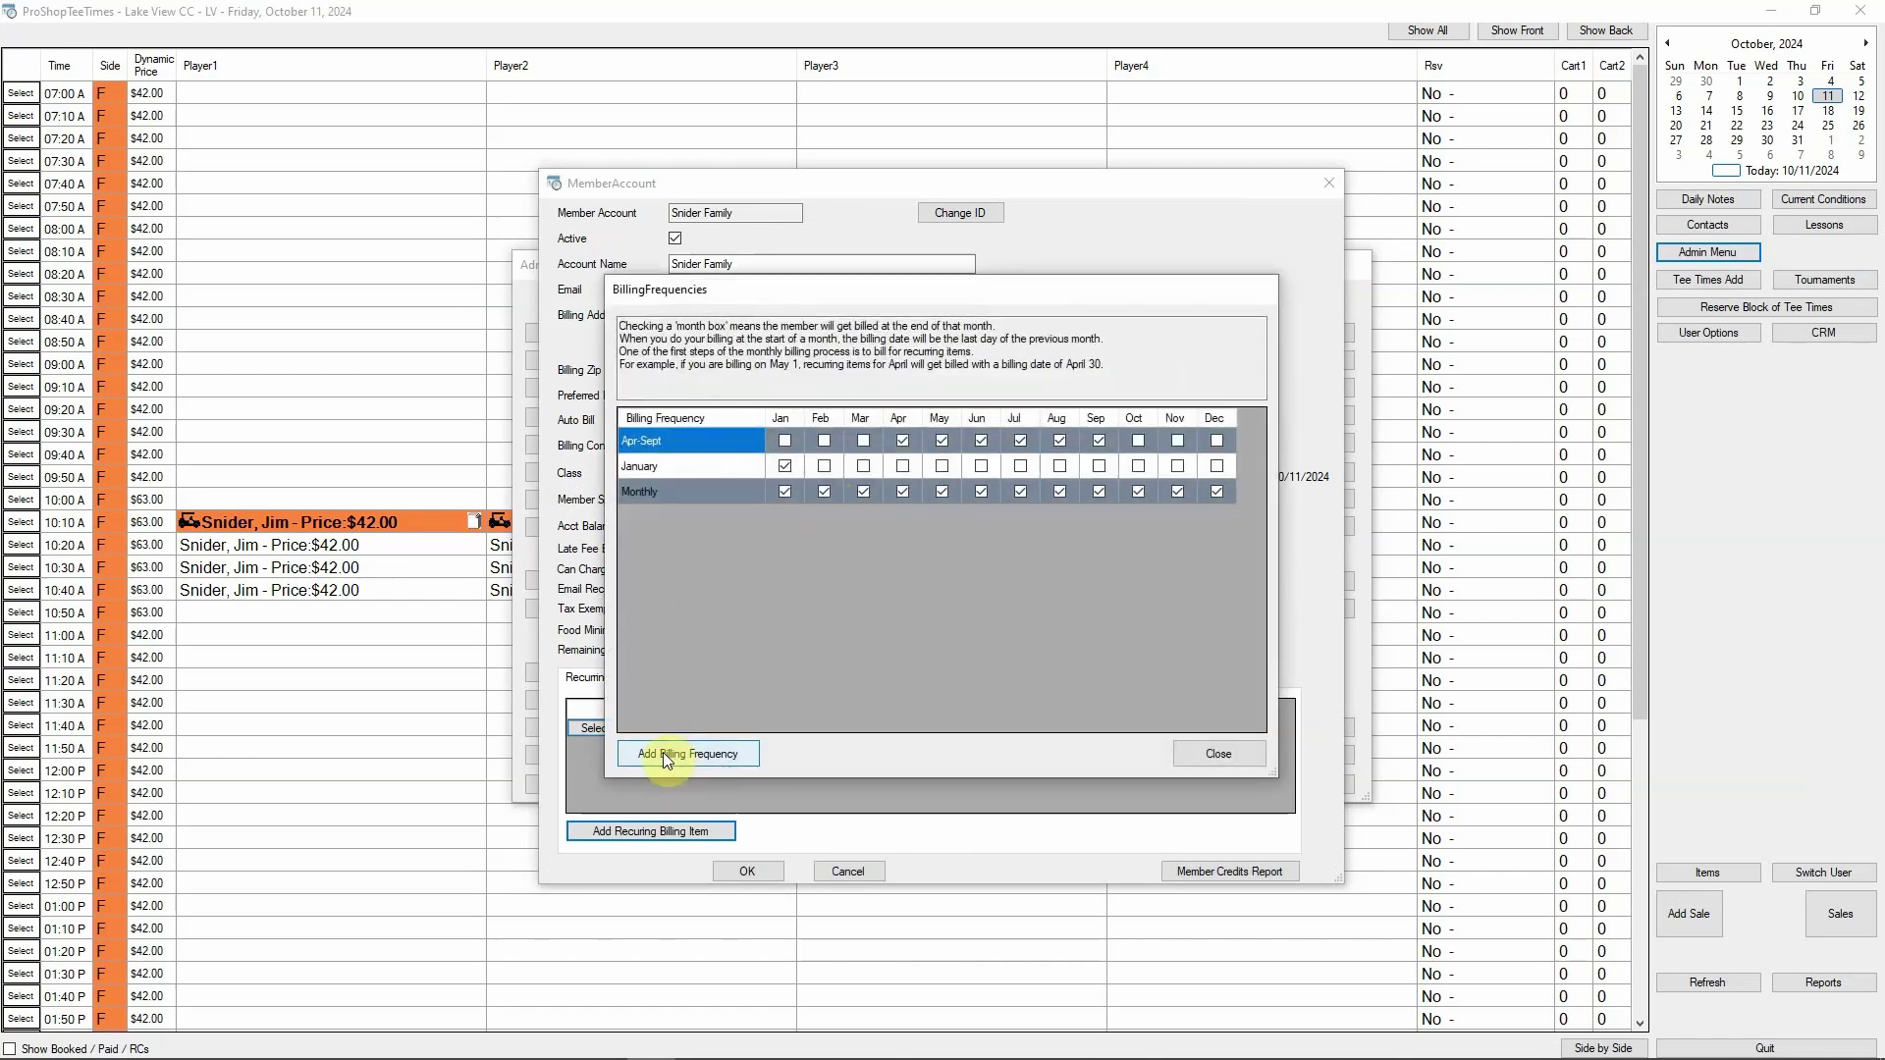
Create a billing frequency named 'March' that bills only in Mar
left_click(662, 752)
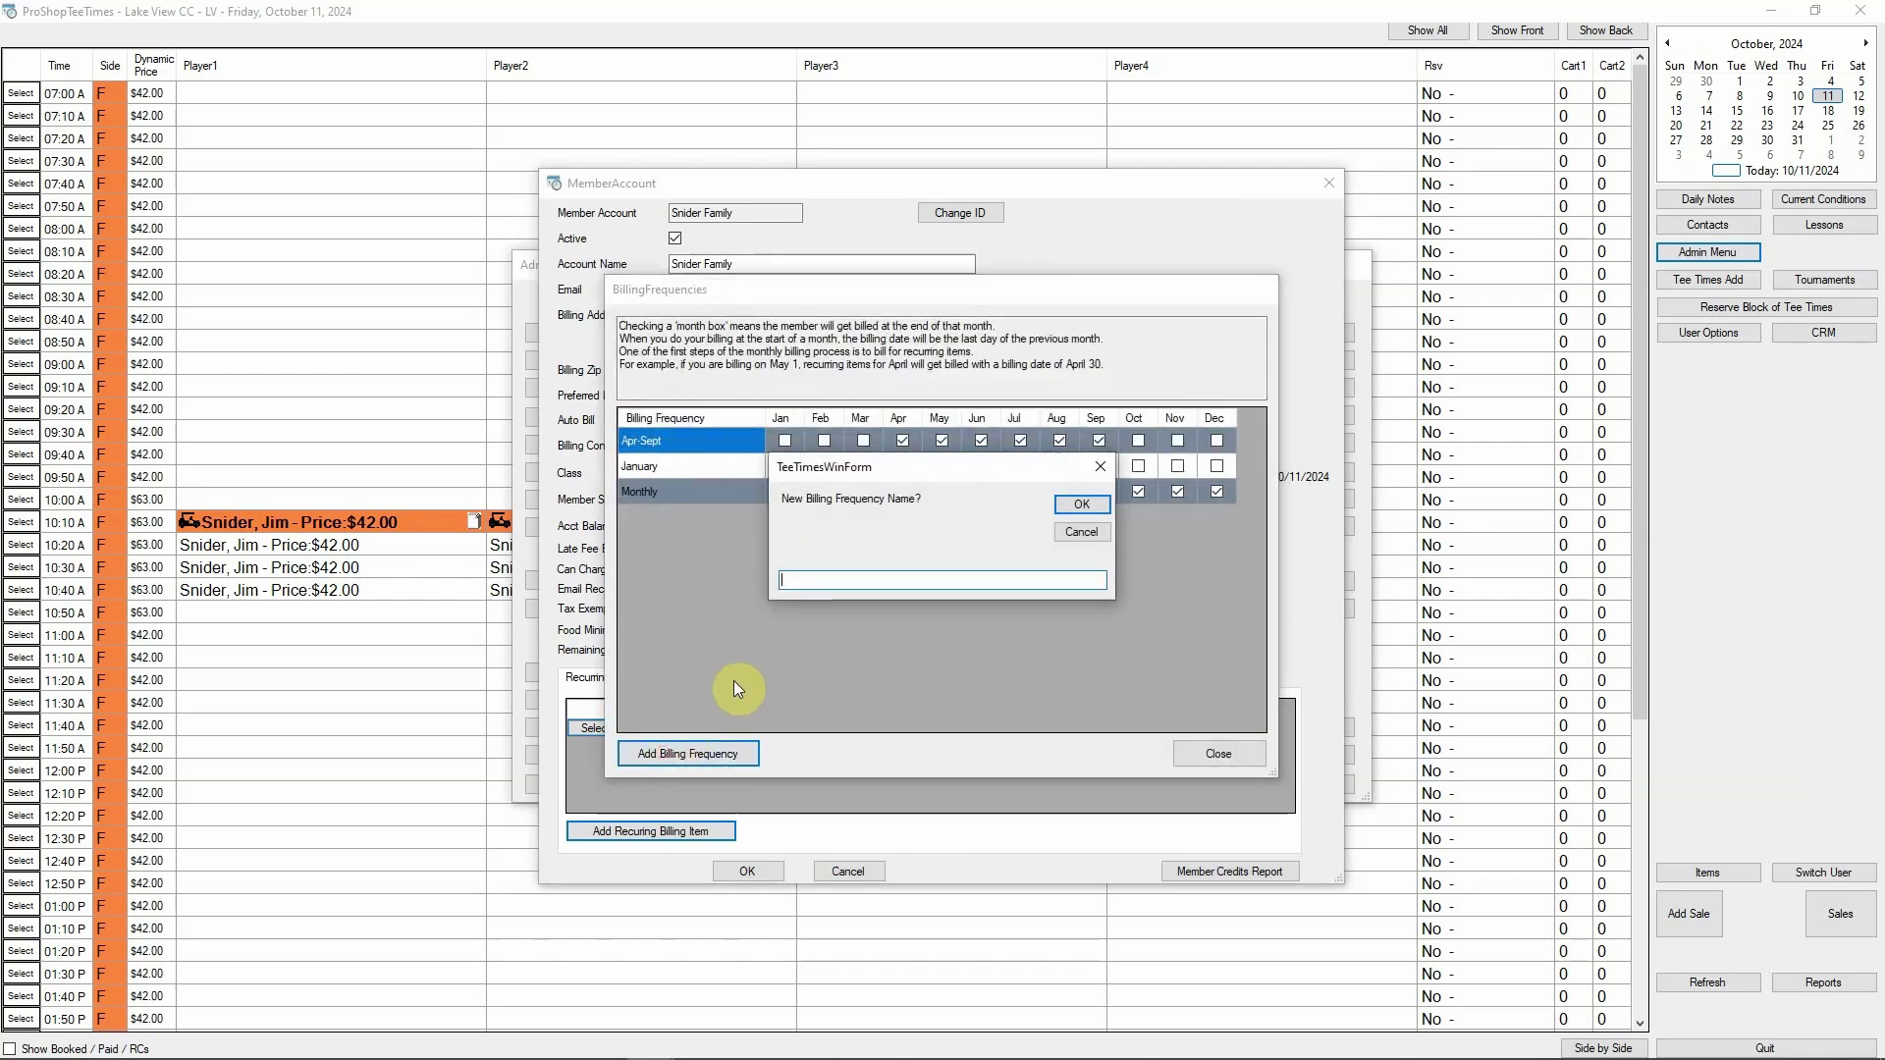
type("March")
left_click(1082, 505)
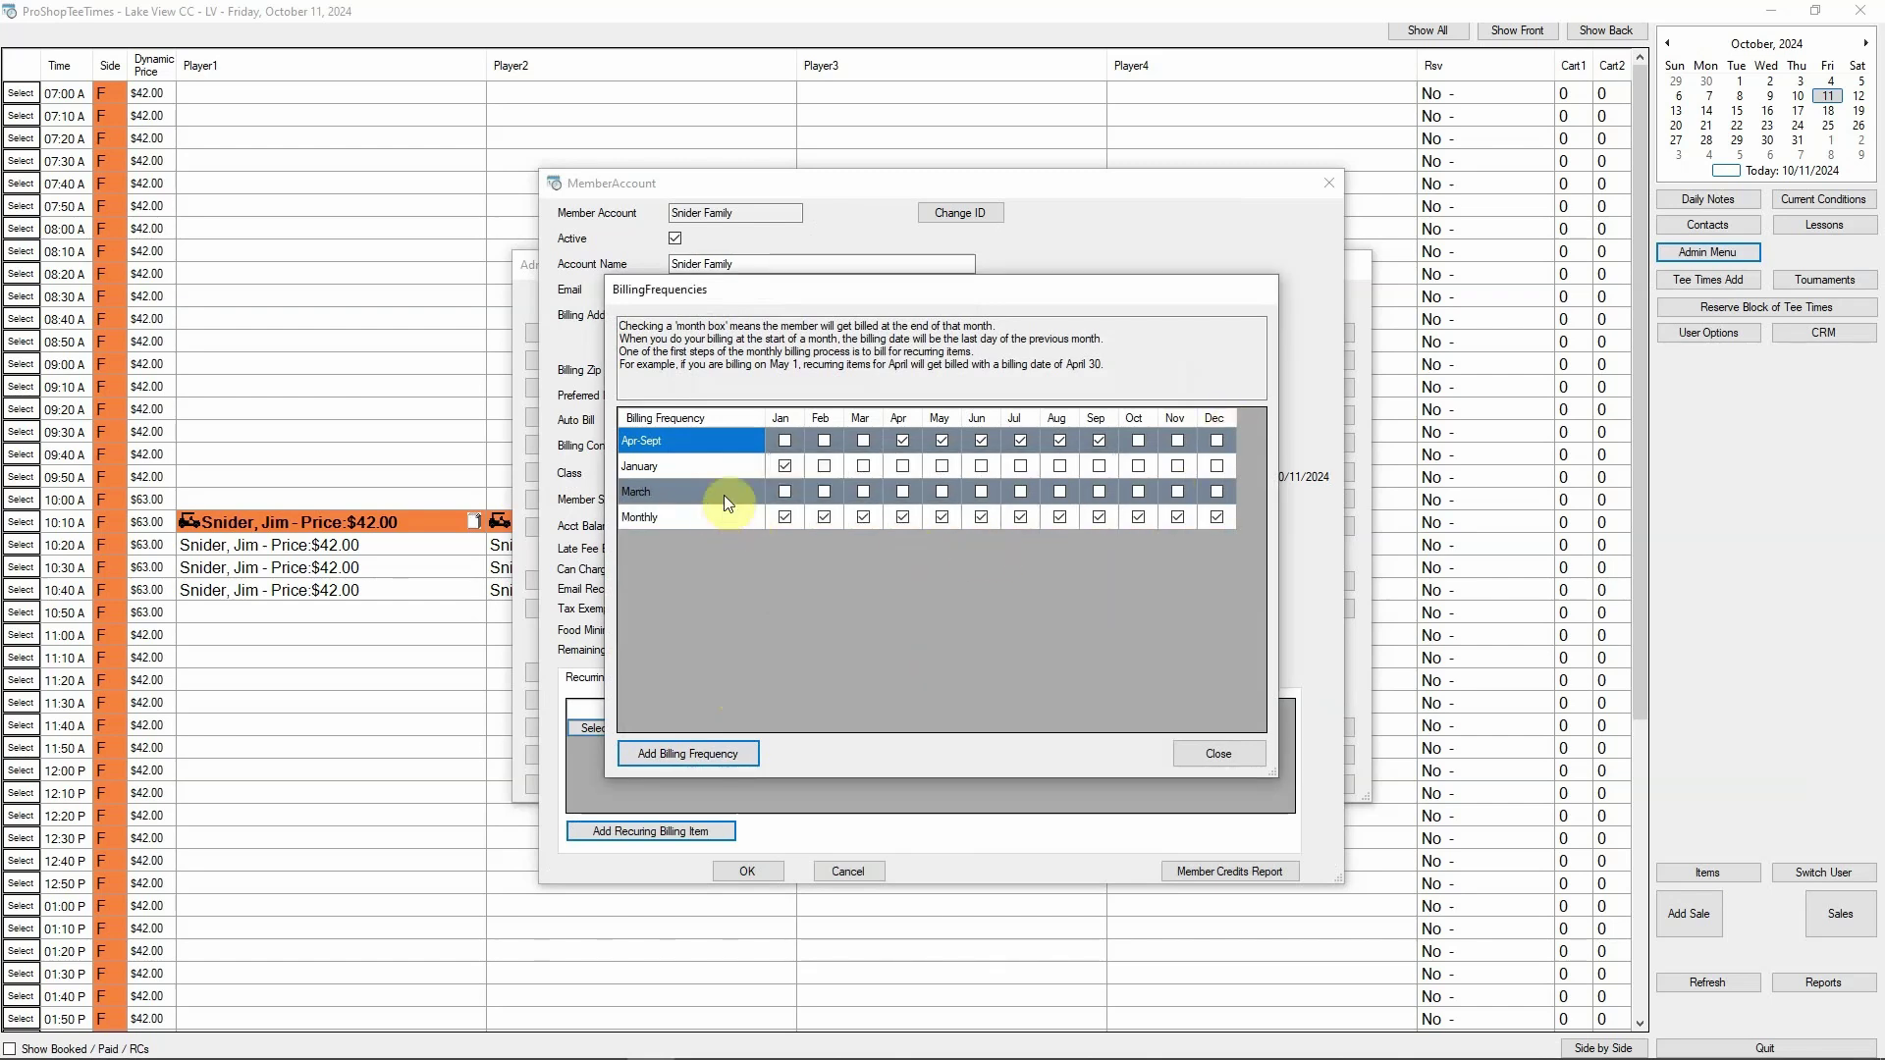
left_click(864, 492)
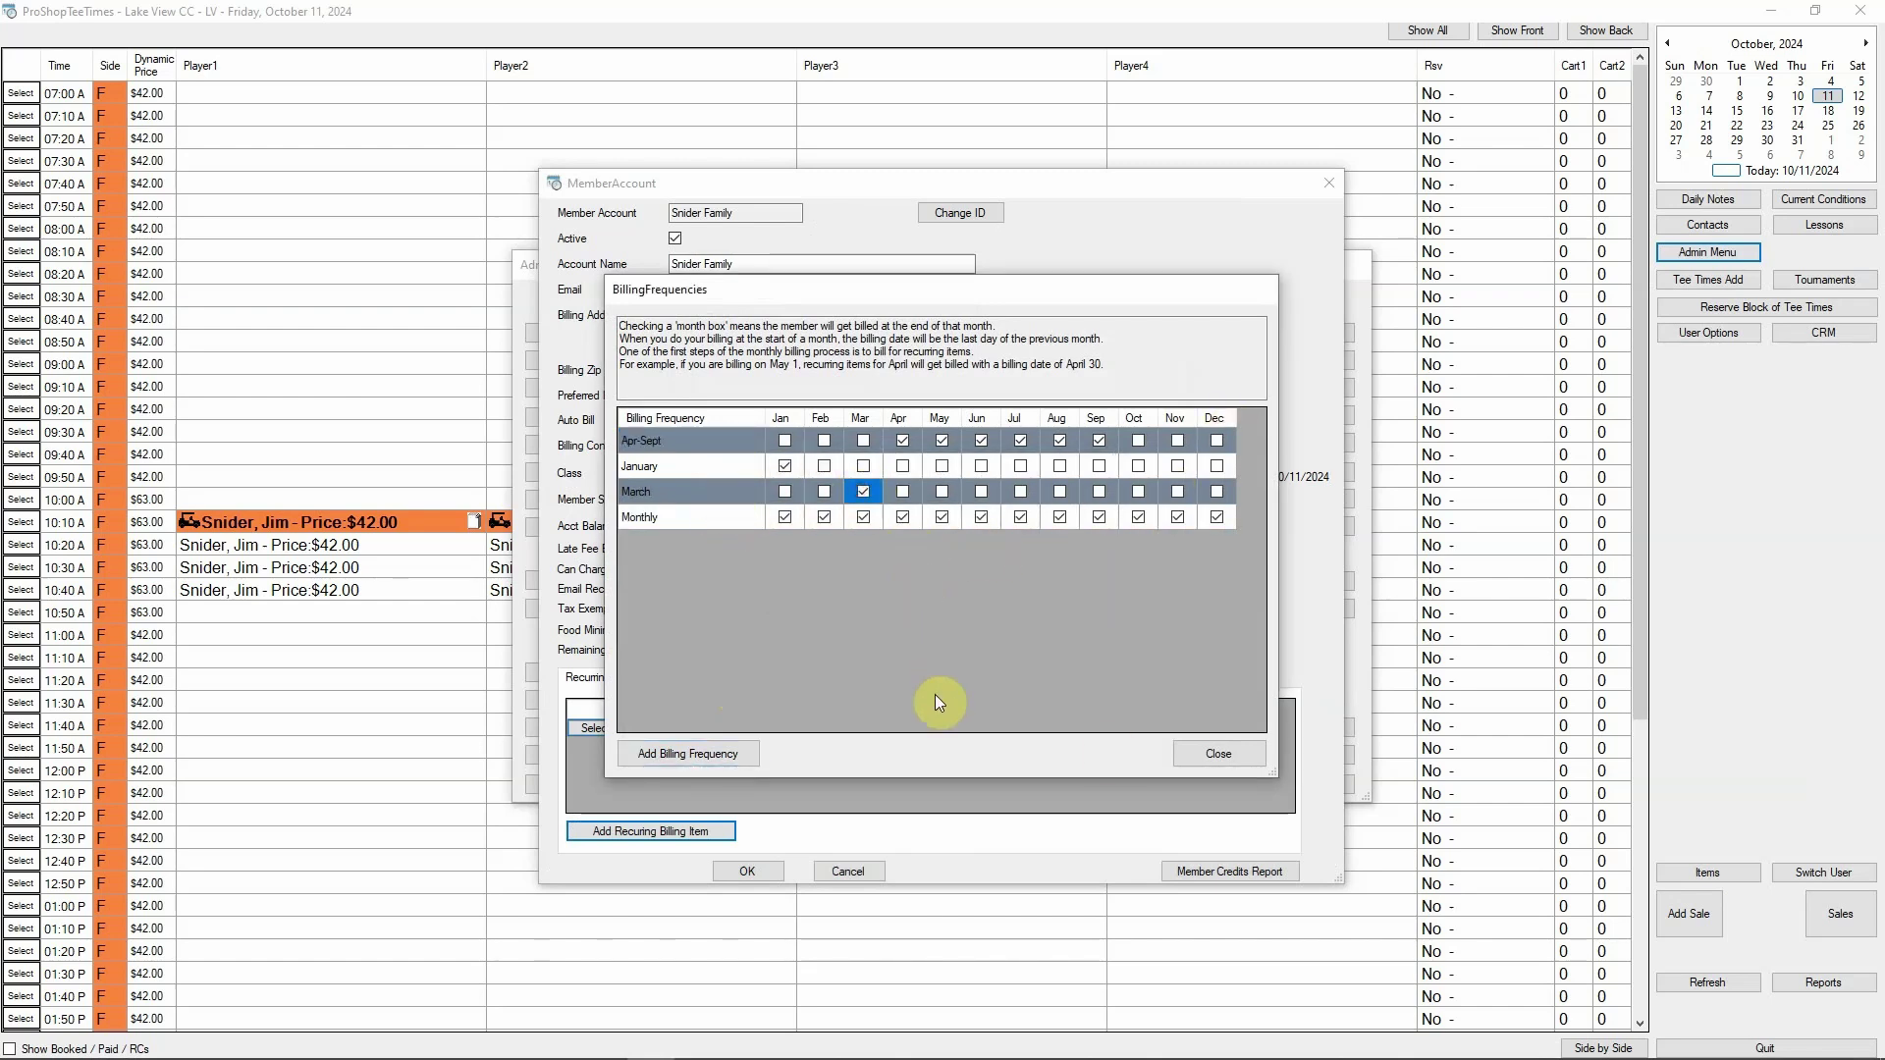
left_click(1201, 752)
Set the Handicap Fee's frequency to March and save the recurring charge
left_click(917, 456)
left_click(864, 498)
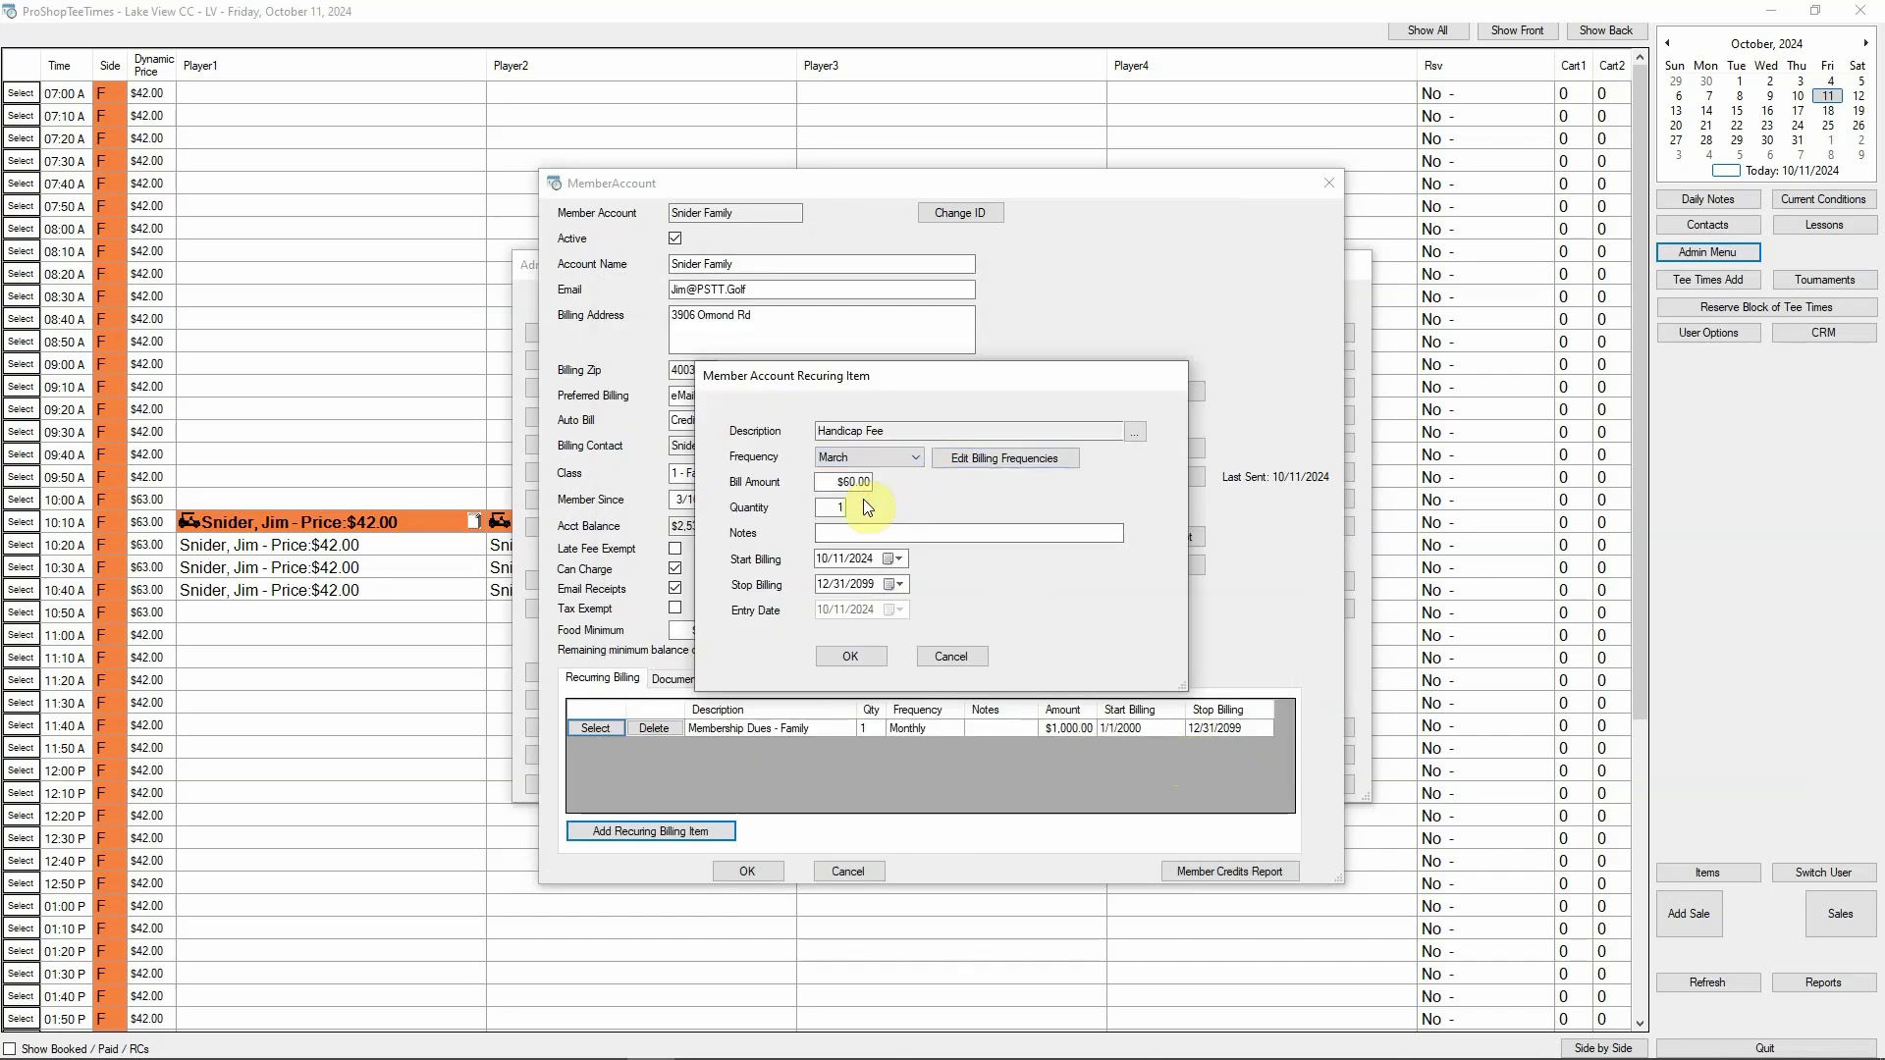
left_click(852, 656)
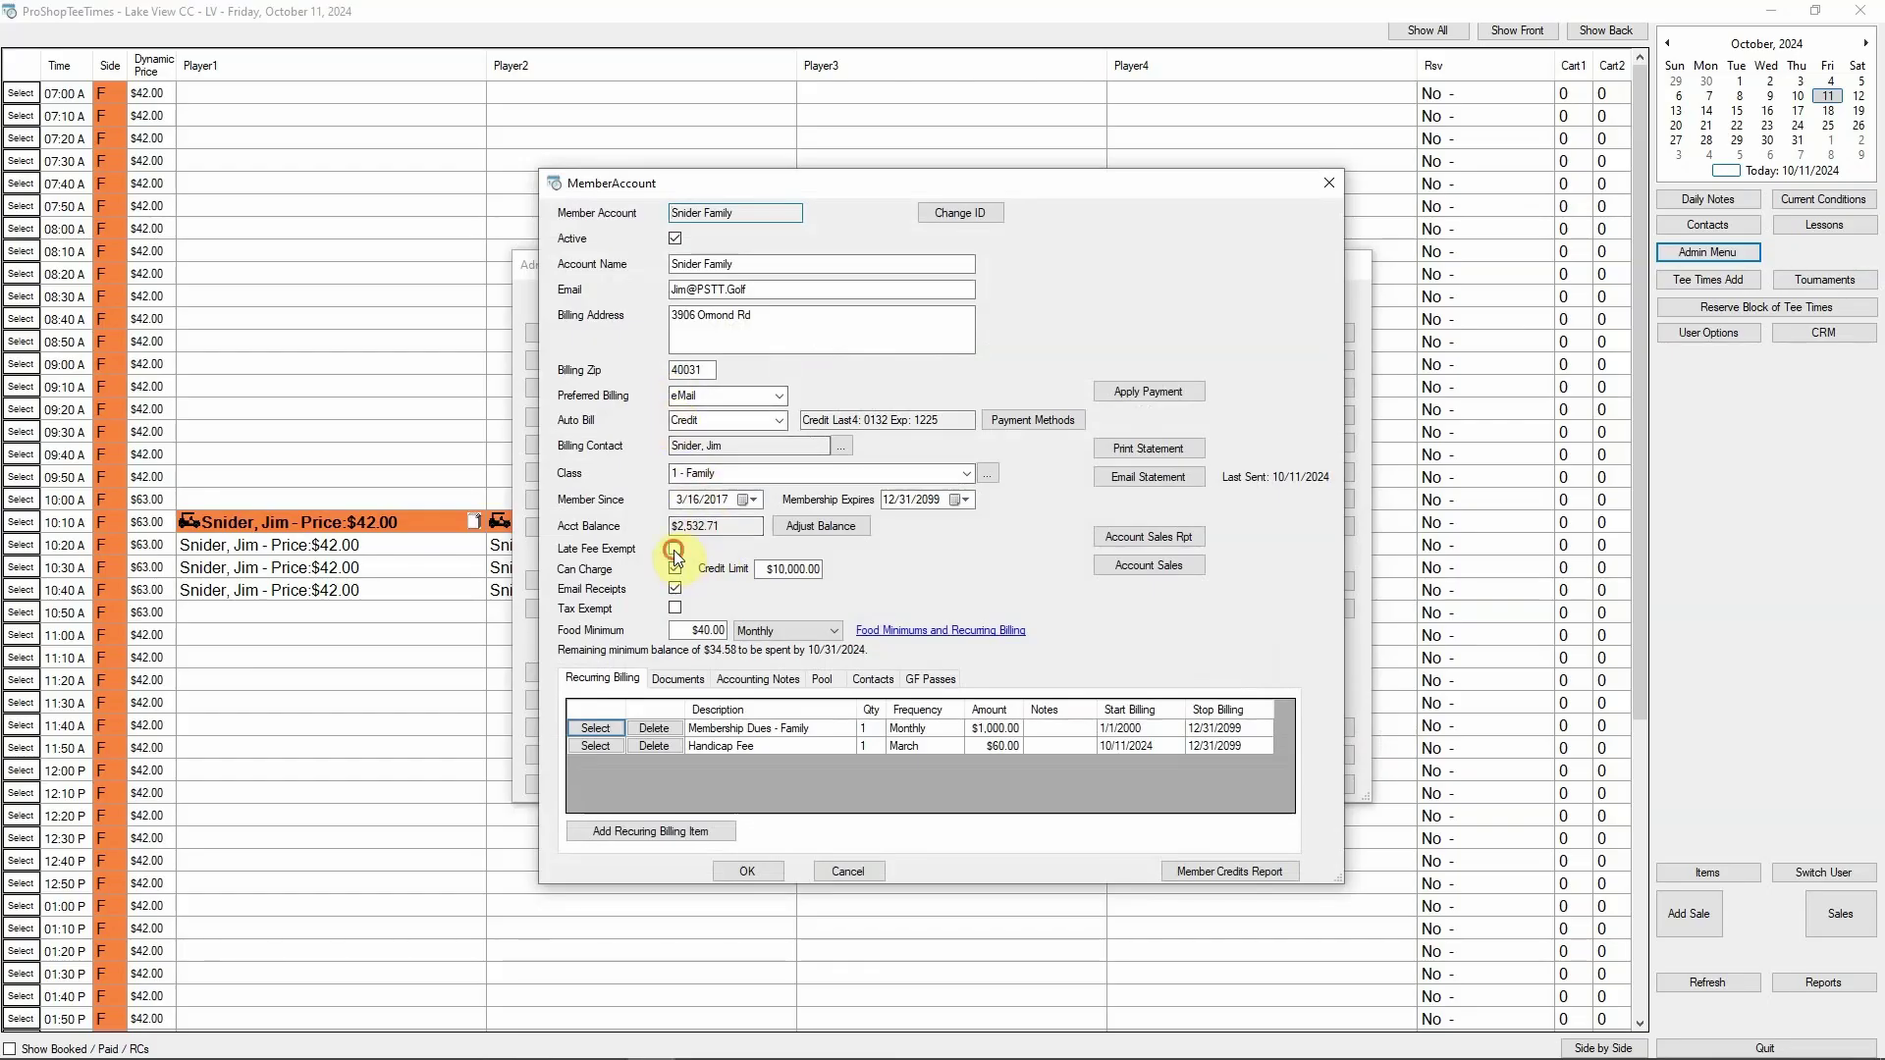
Toggle the Snider Family account's late fee exemption
left_click(674, 549)
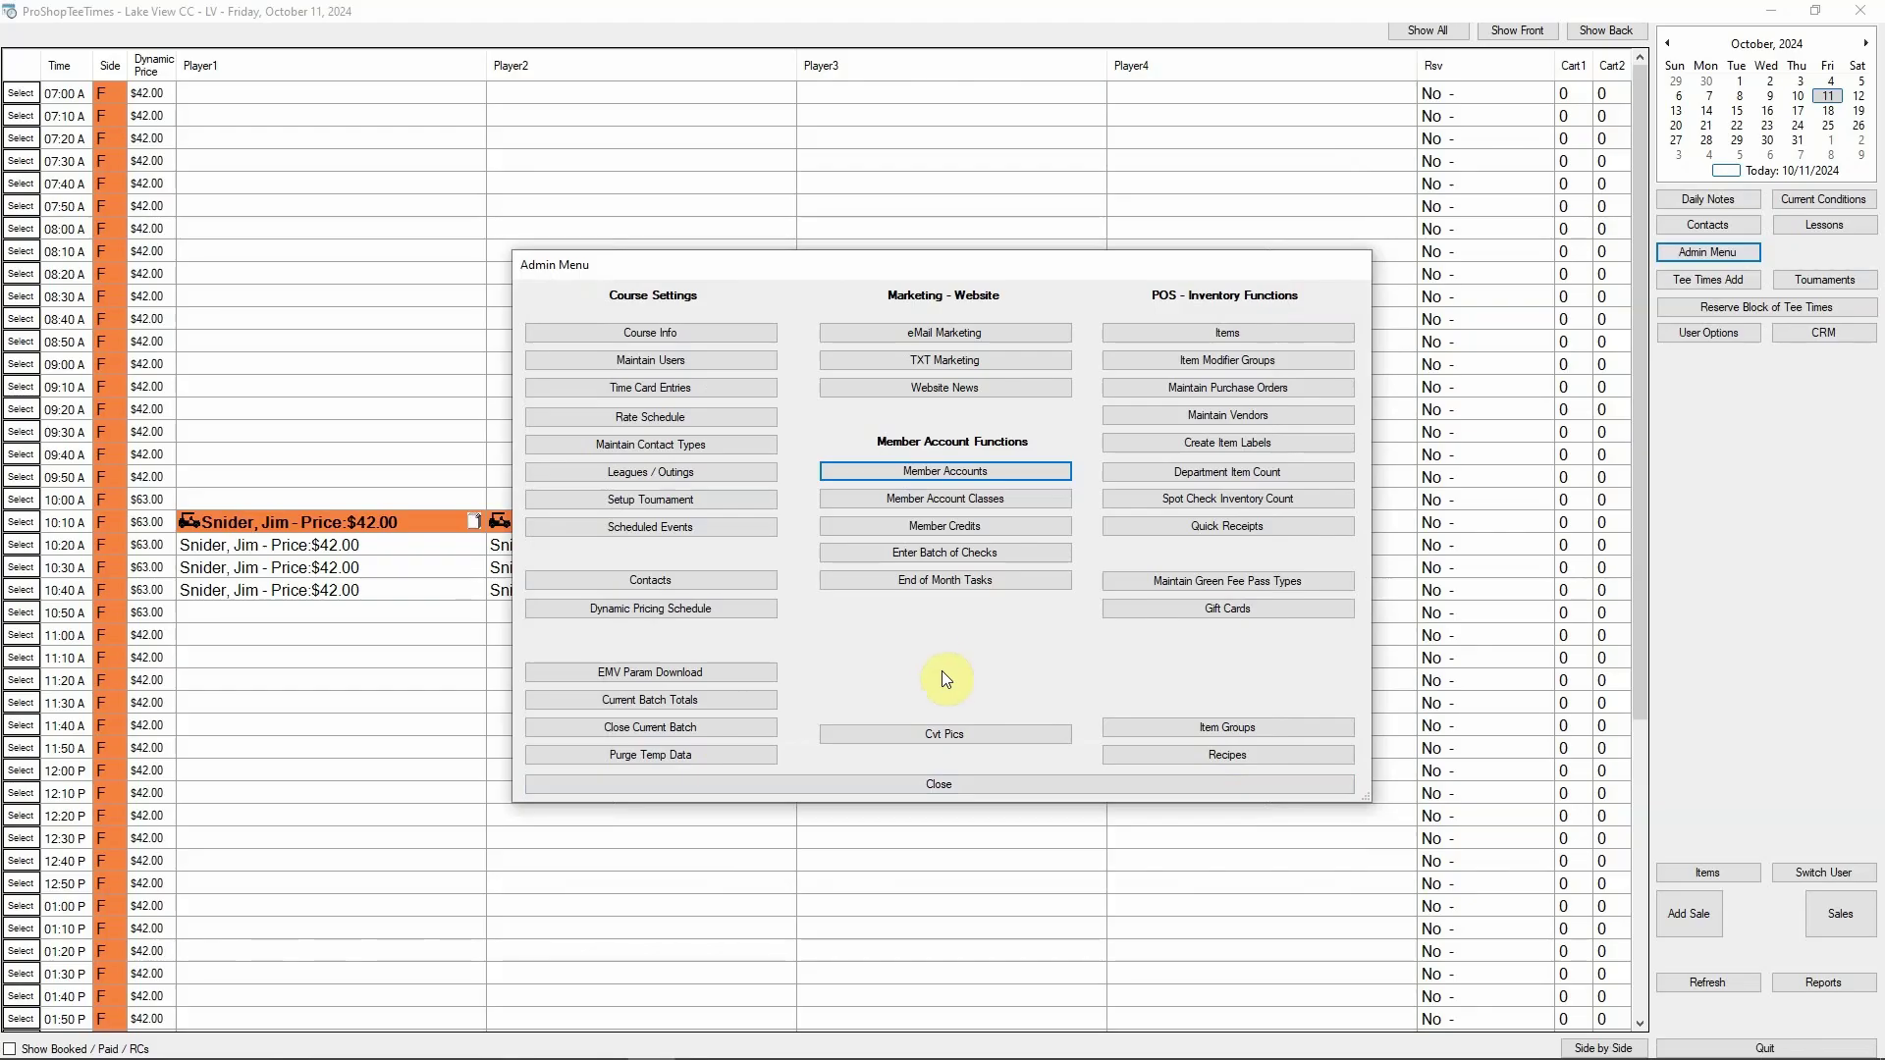
Add a $30.00 Snider Family member credit with reason 'Won some event', then close Member Credits
left_click(944, 526)
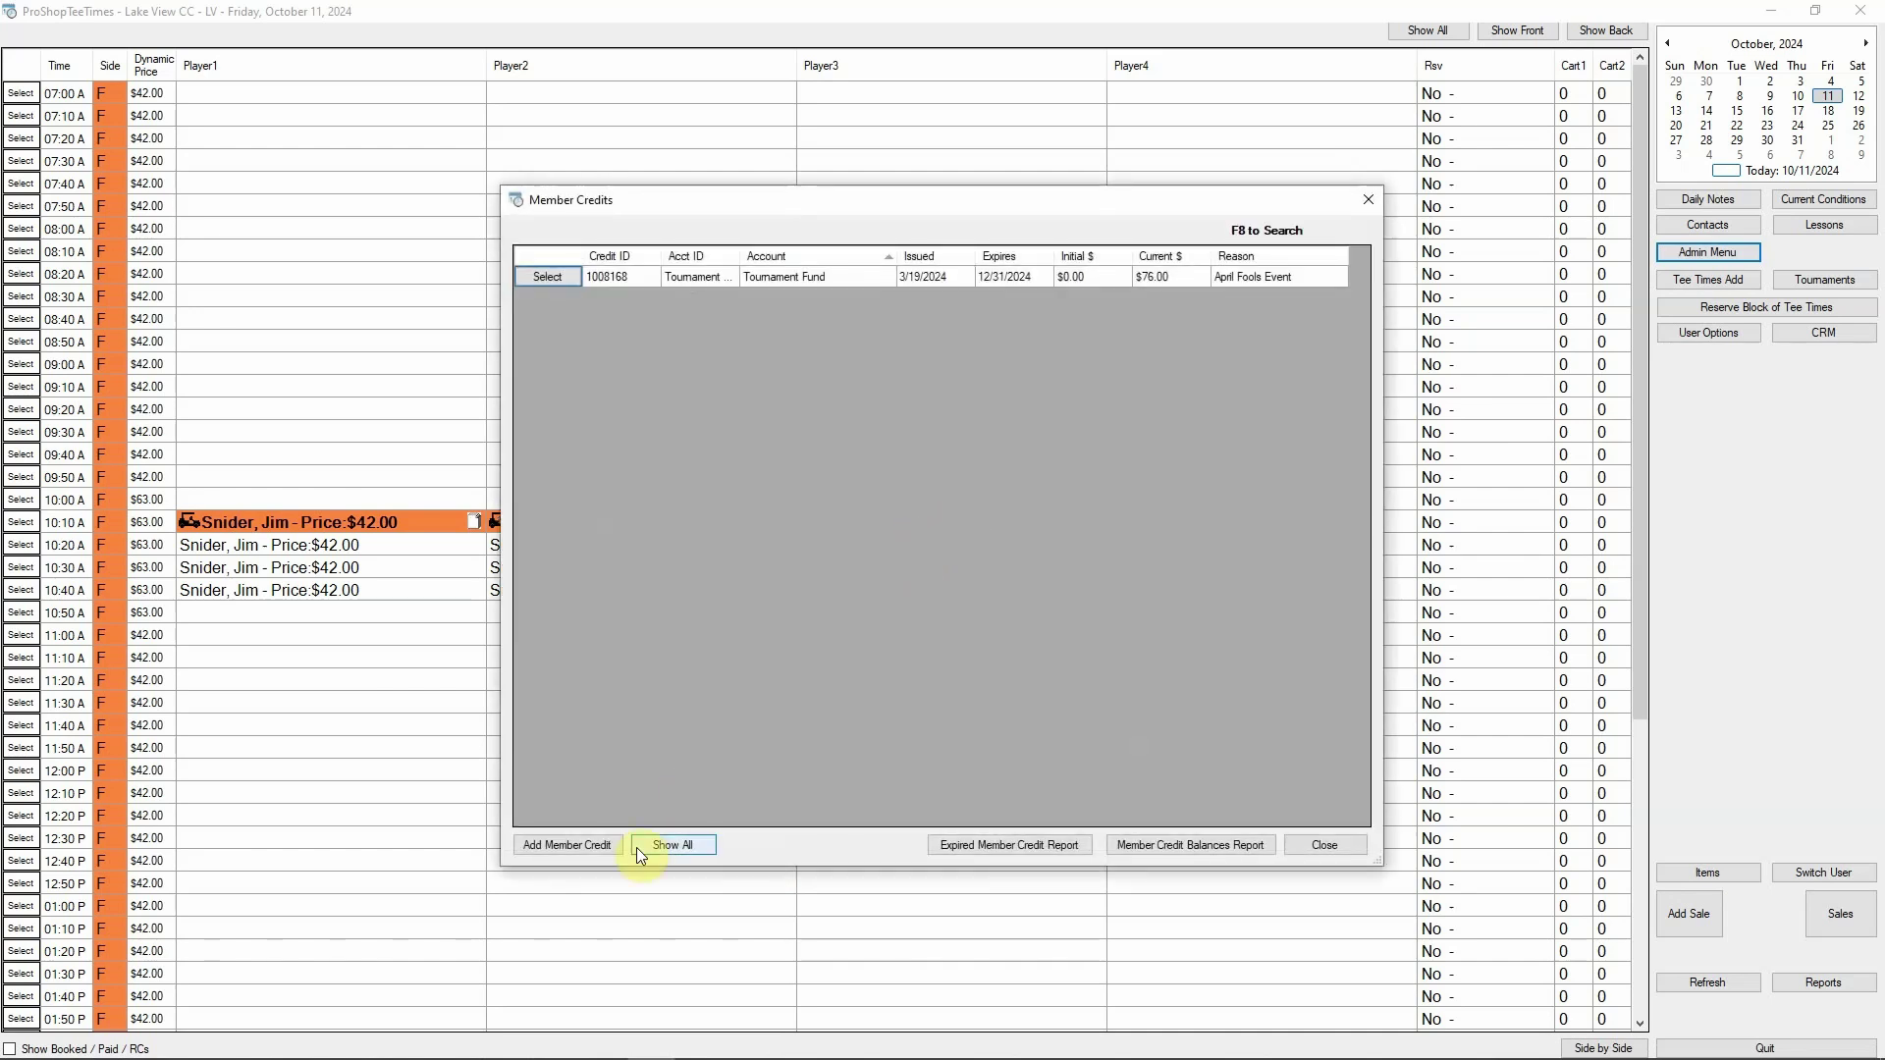
left_click(556, 844)
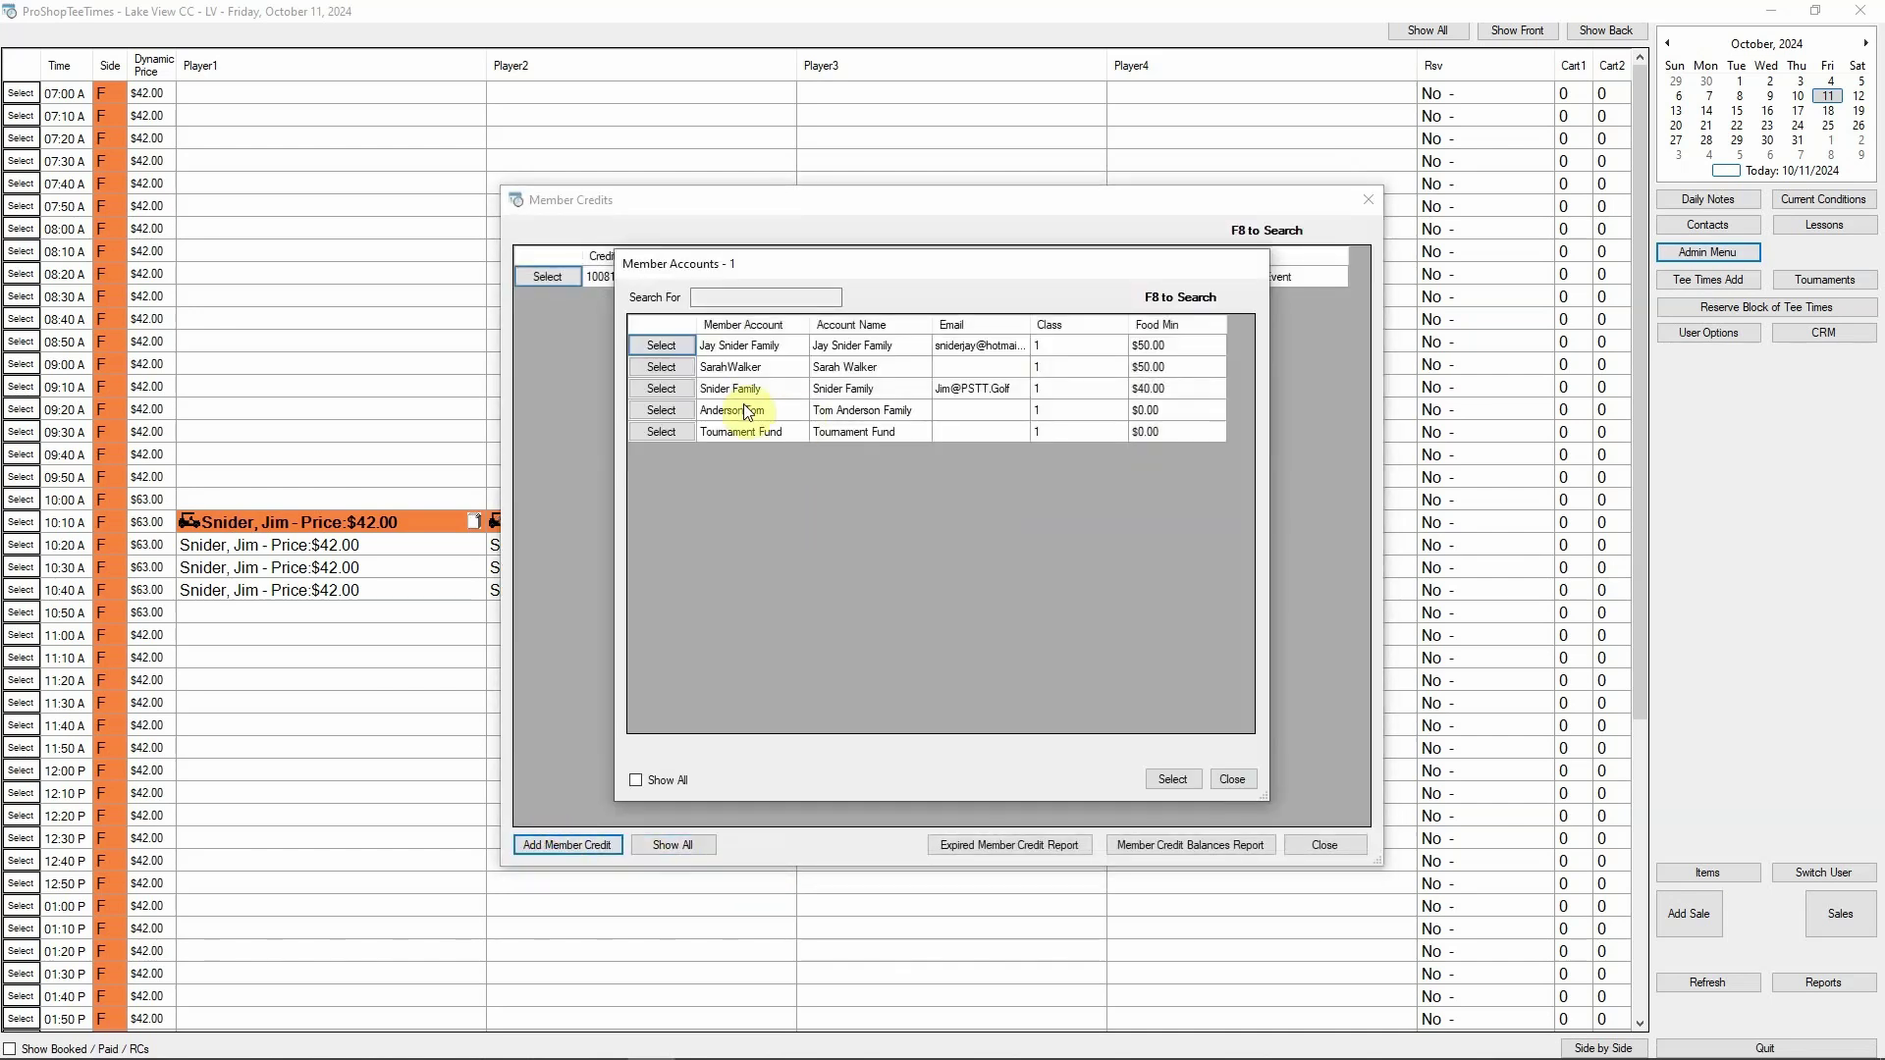
left_click(675, 387)
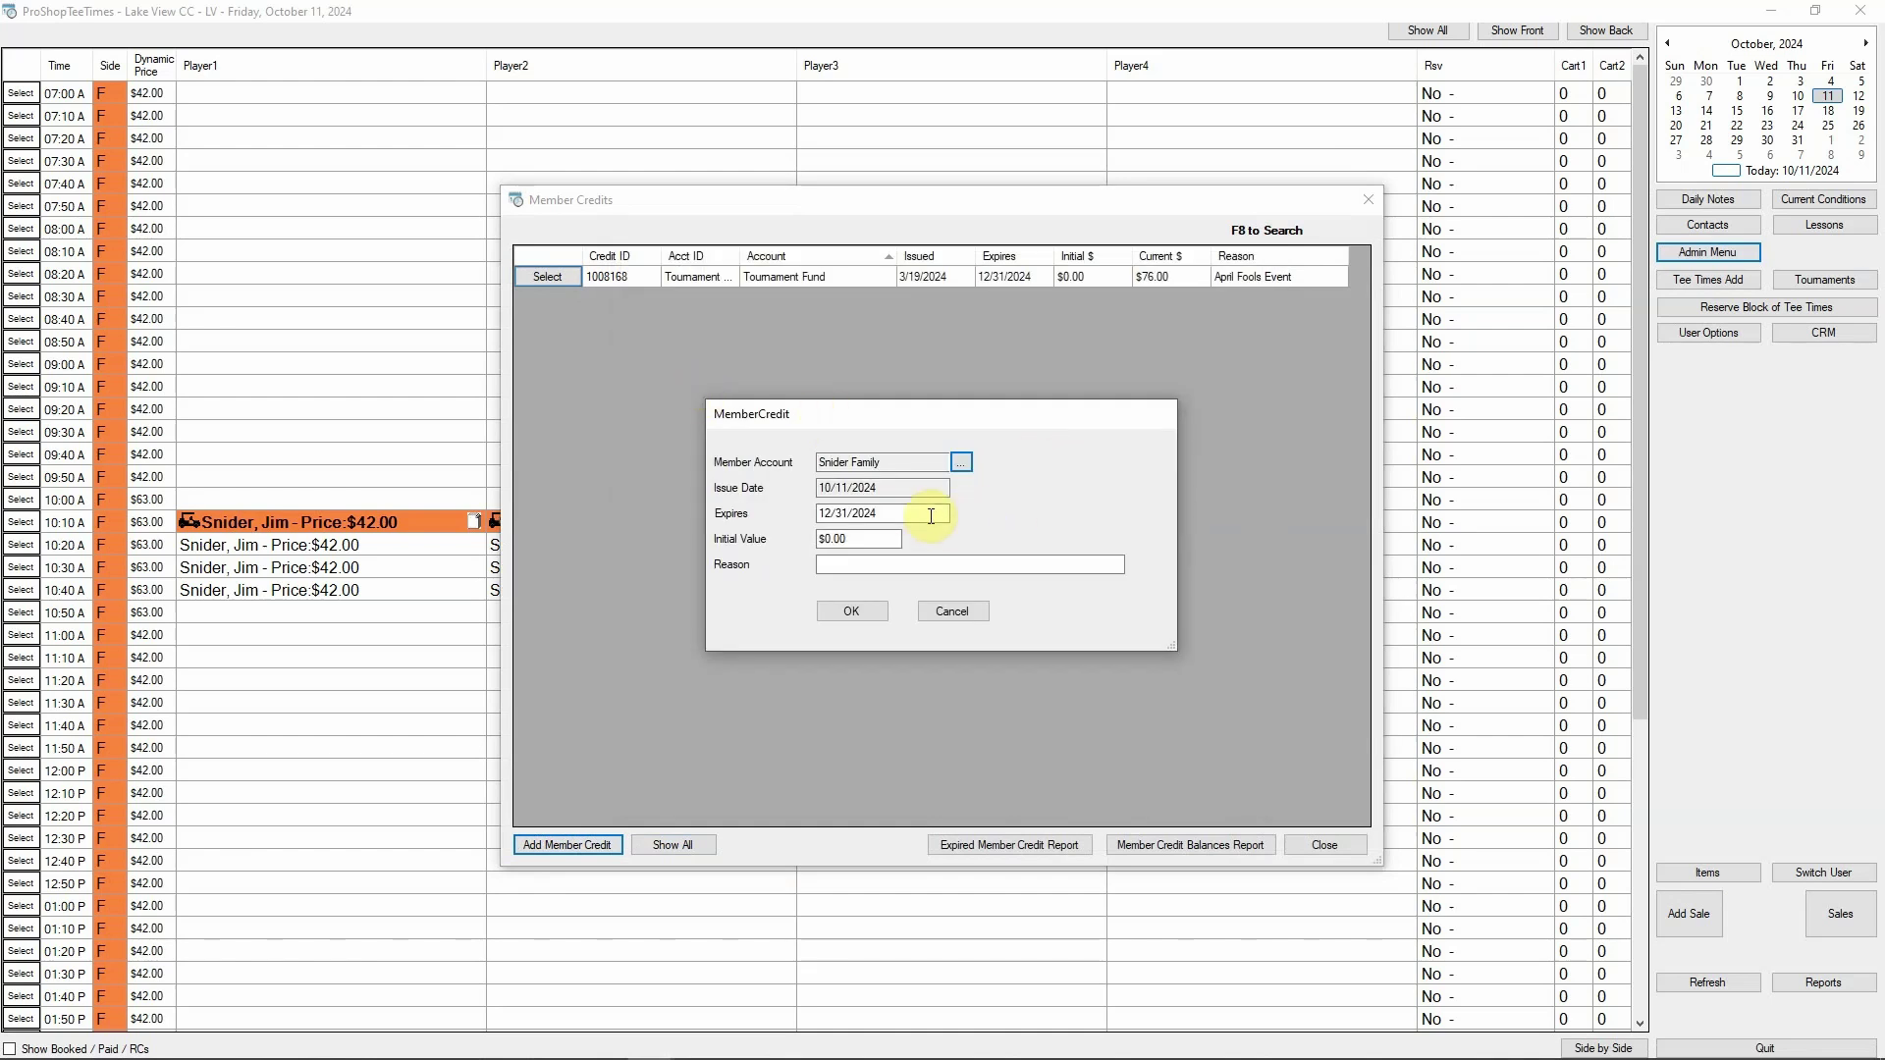
double_click(854, 538)
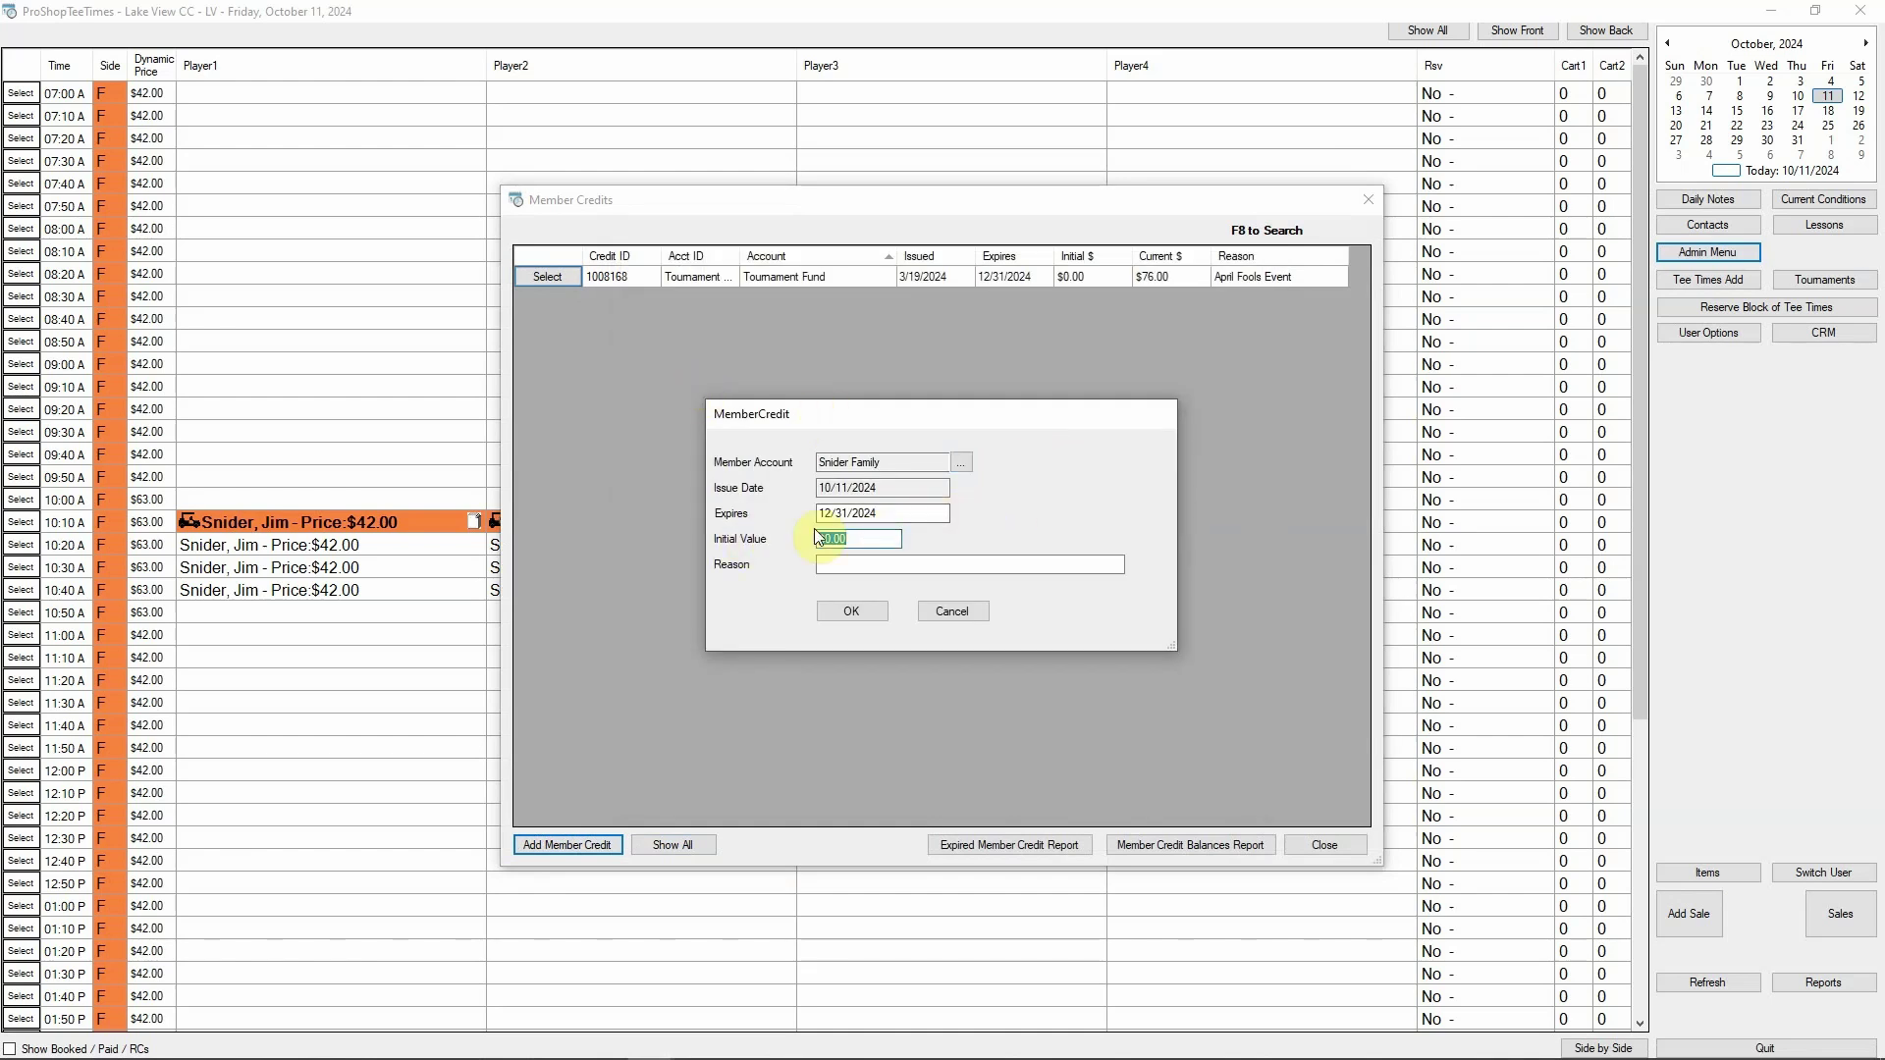
type("30")
left_click(857, 561)
type("Won some event")
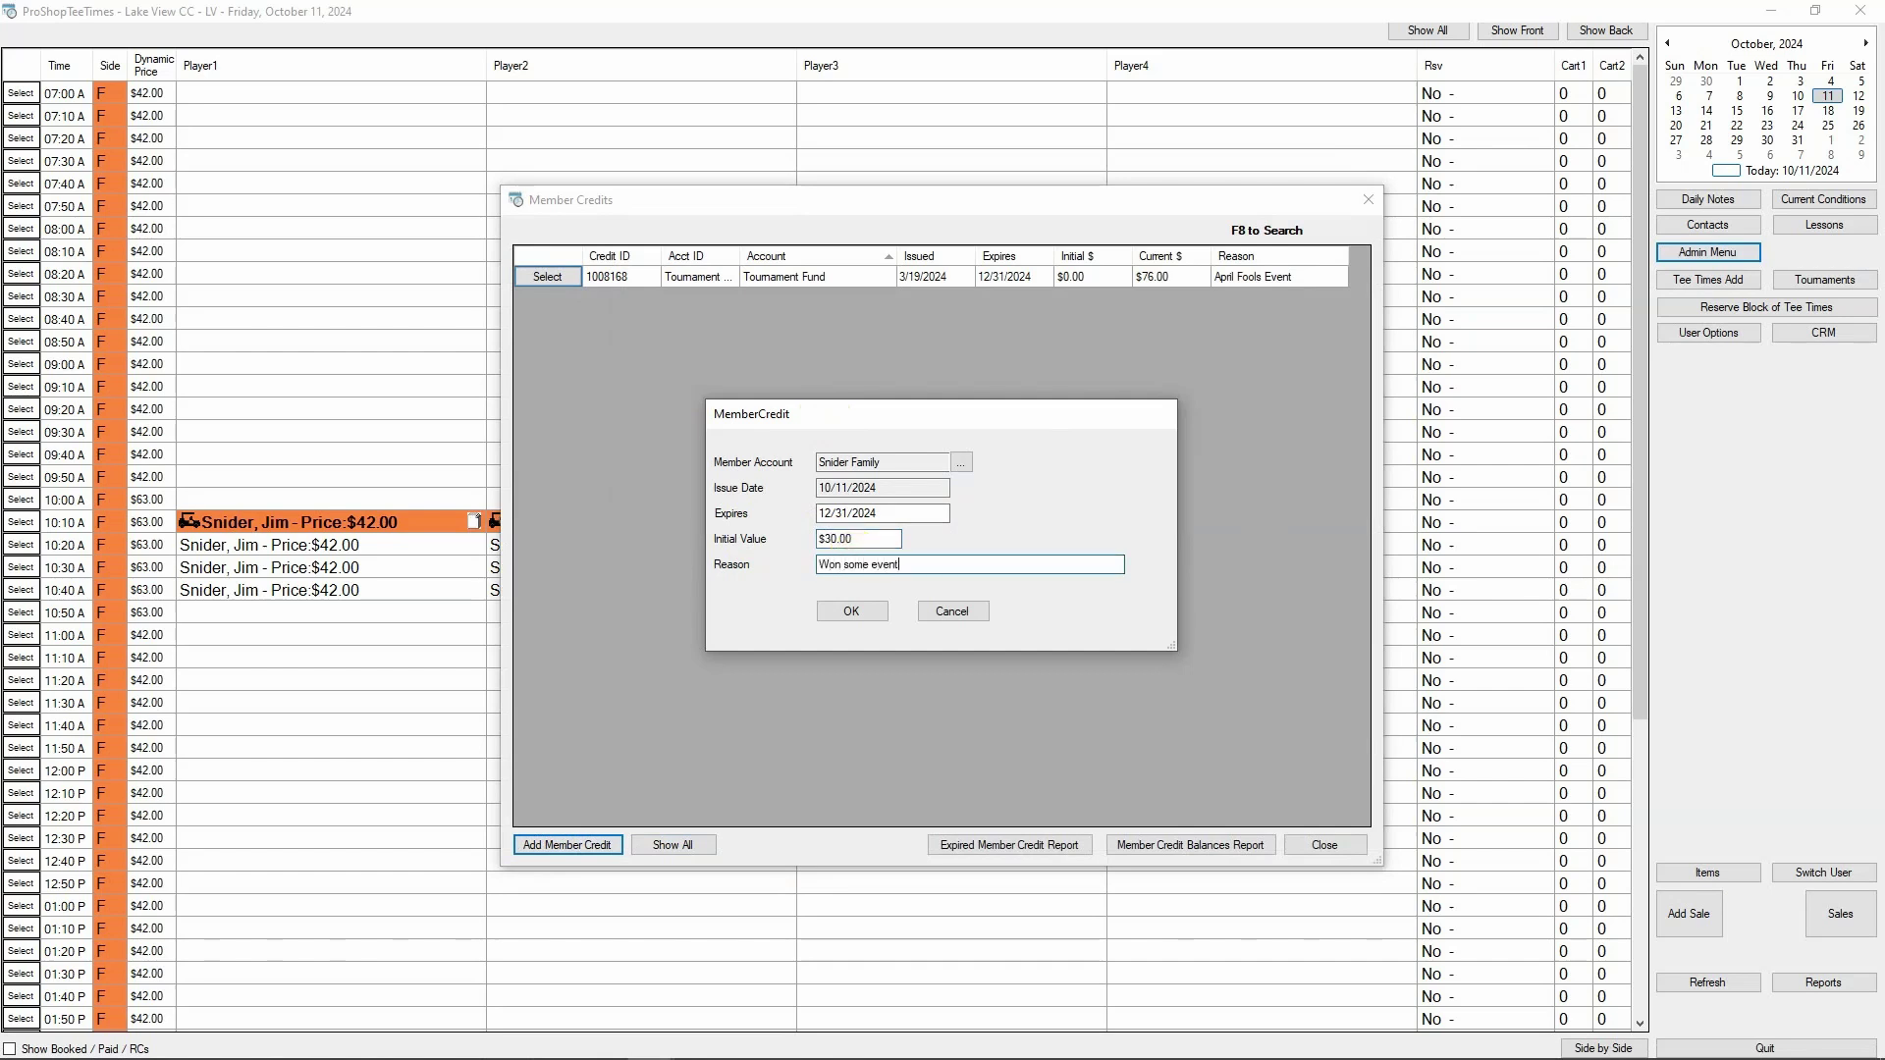
left_click(852, 611)
left_click(1325, 844)
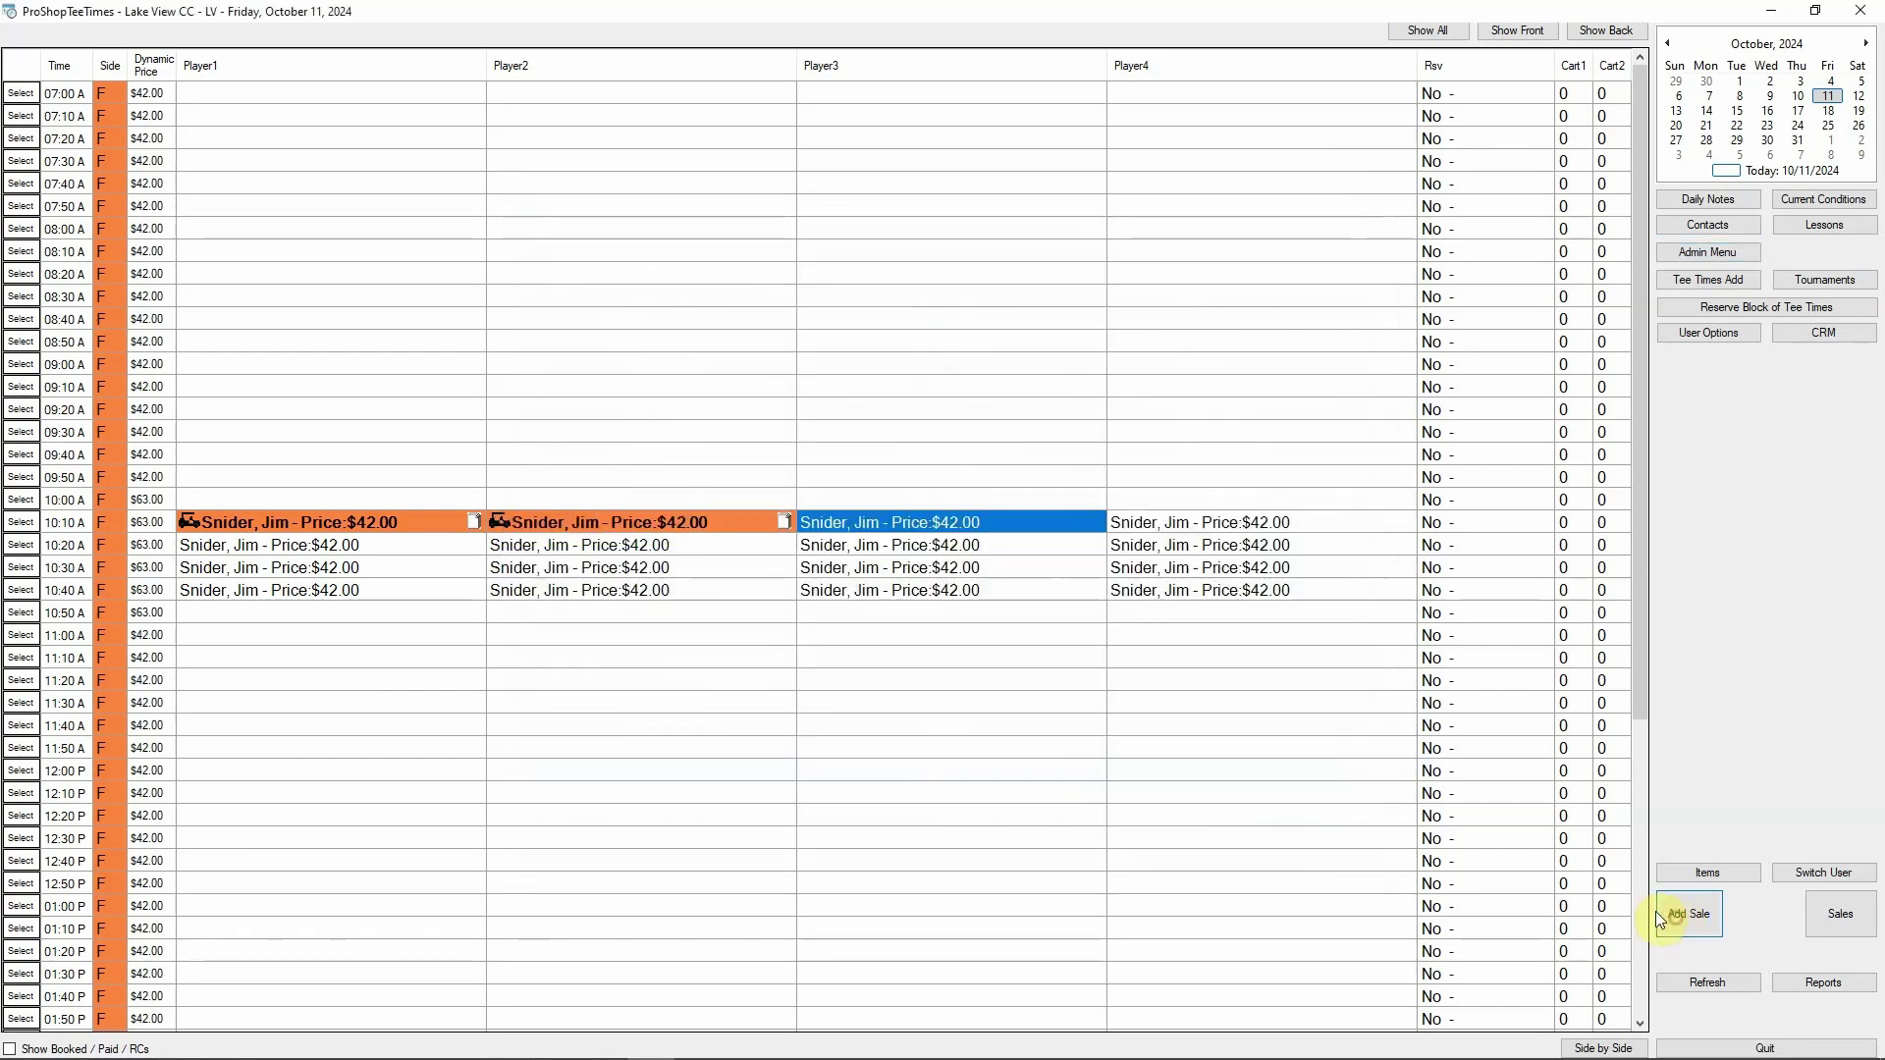
Ring up a $1.00 Crackers sale with the Snider Family member, found by searching 'SNIDER', as customer
left_click(1659, 915)
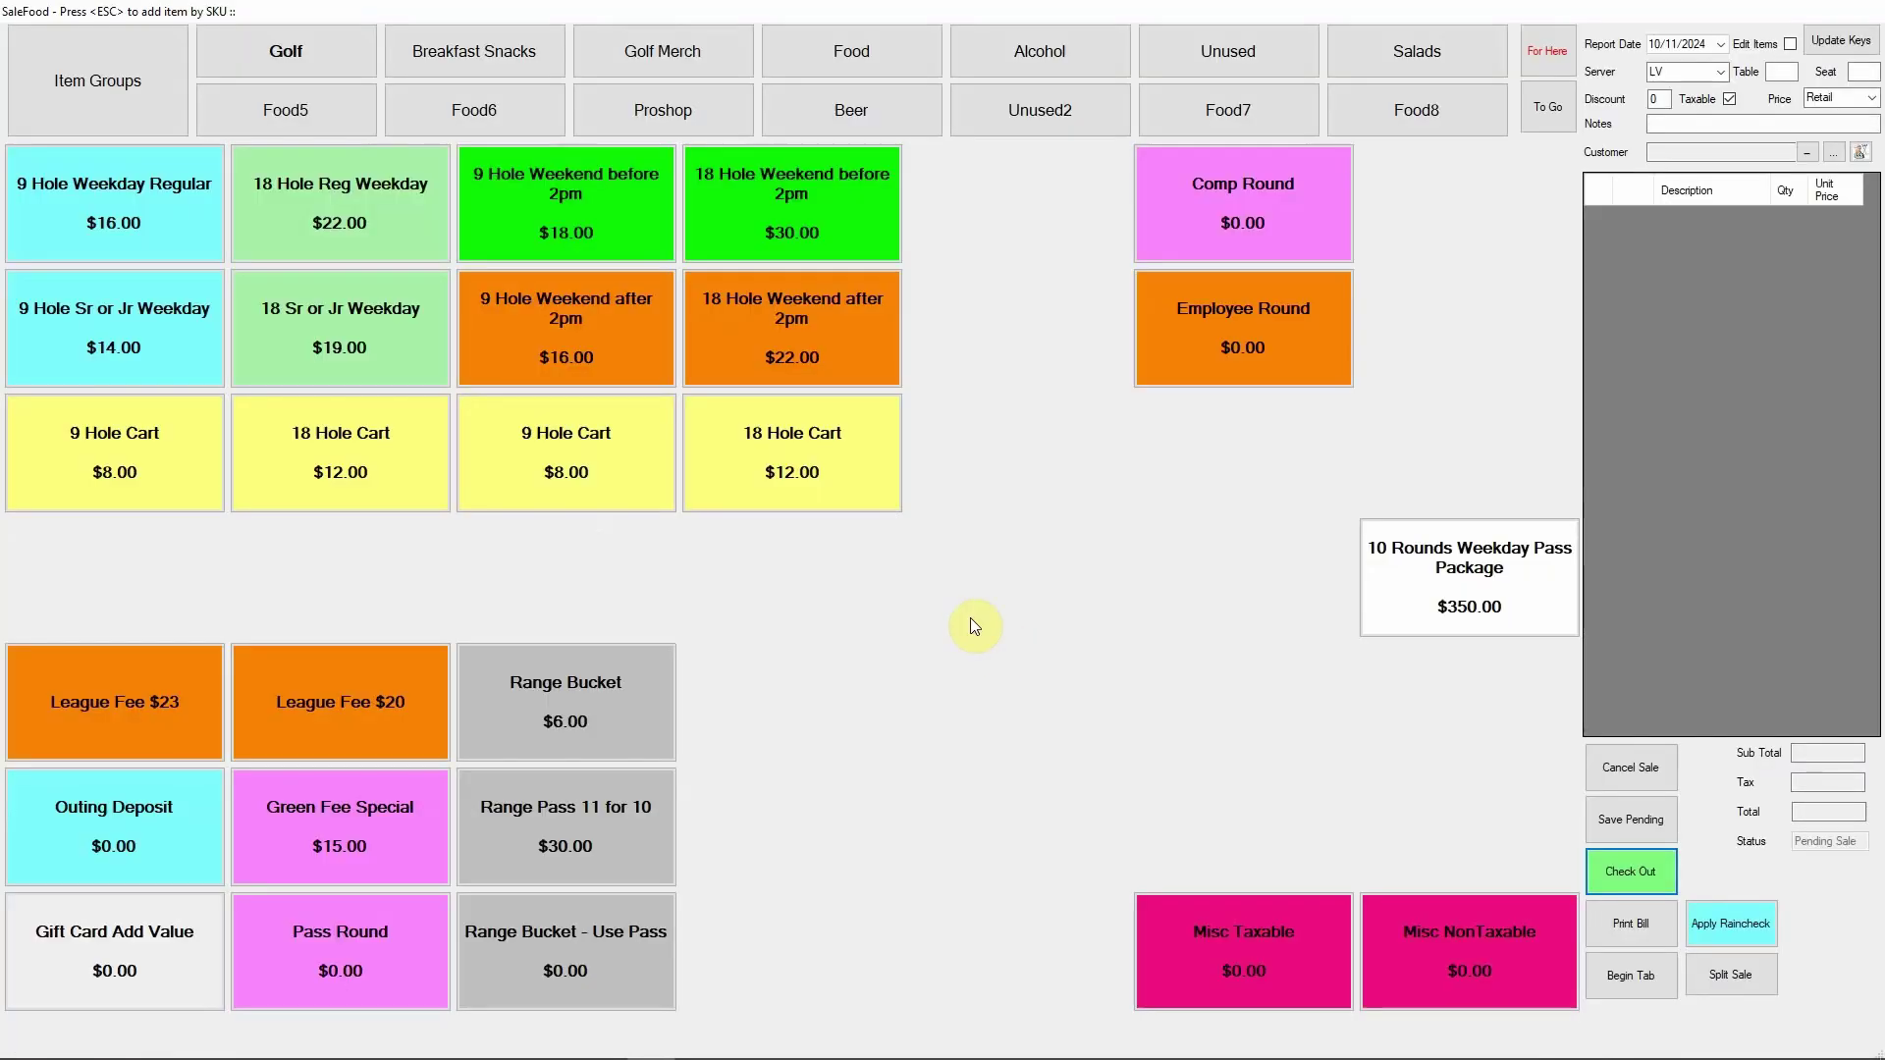
left_click(872, 62)
left_click(537, 316)
left_click(1805, 154)
type("SNIDER")
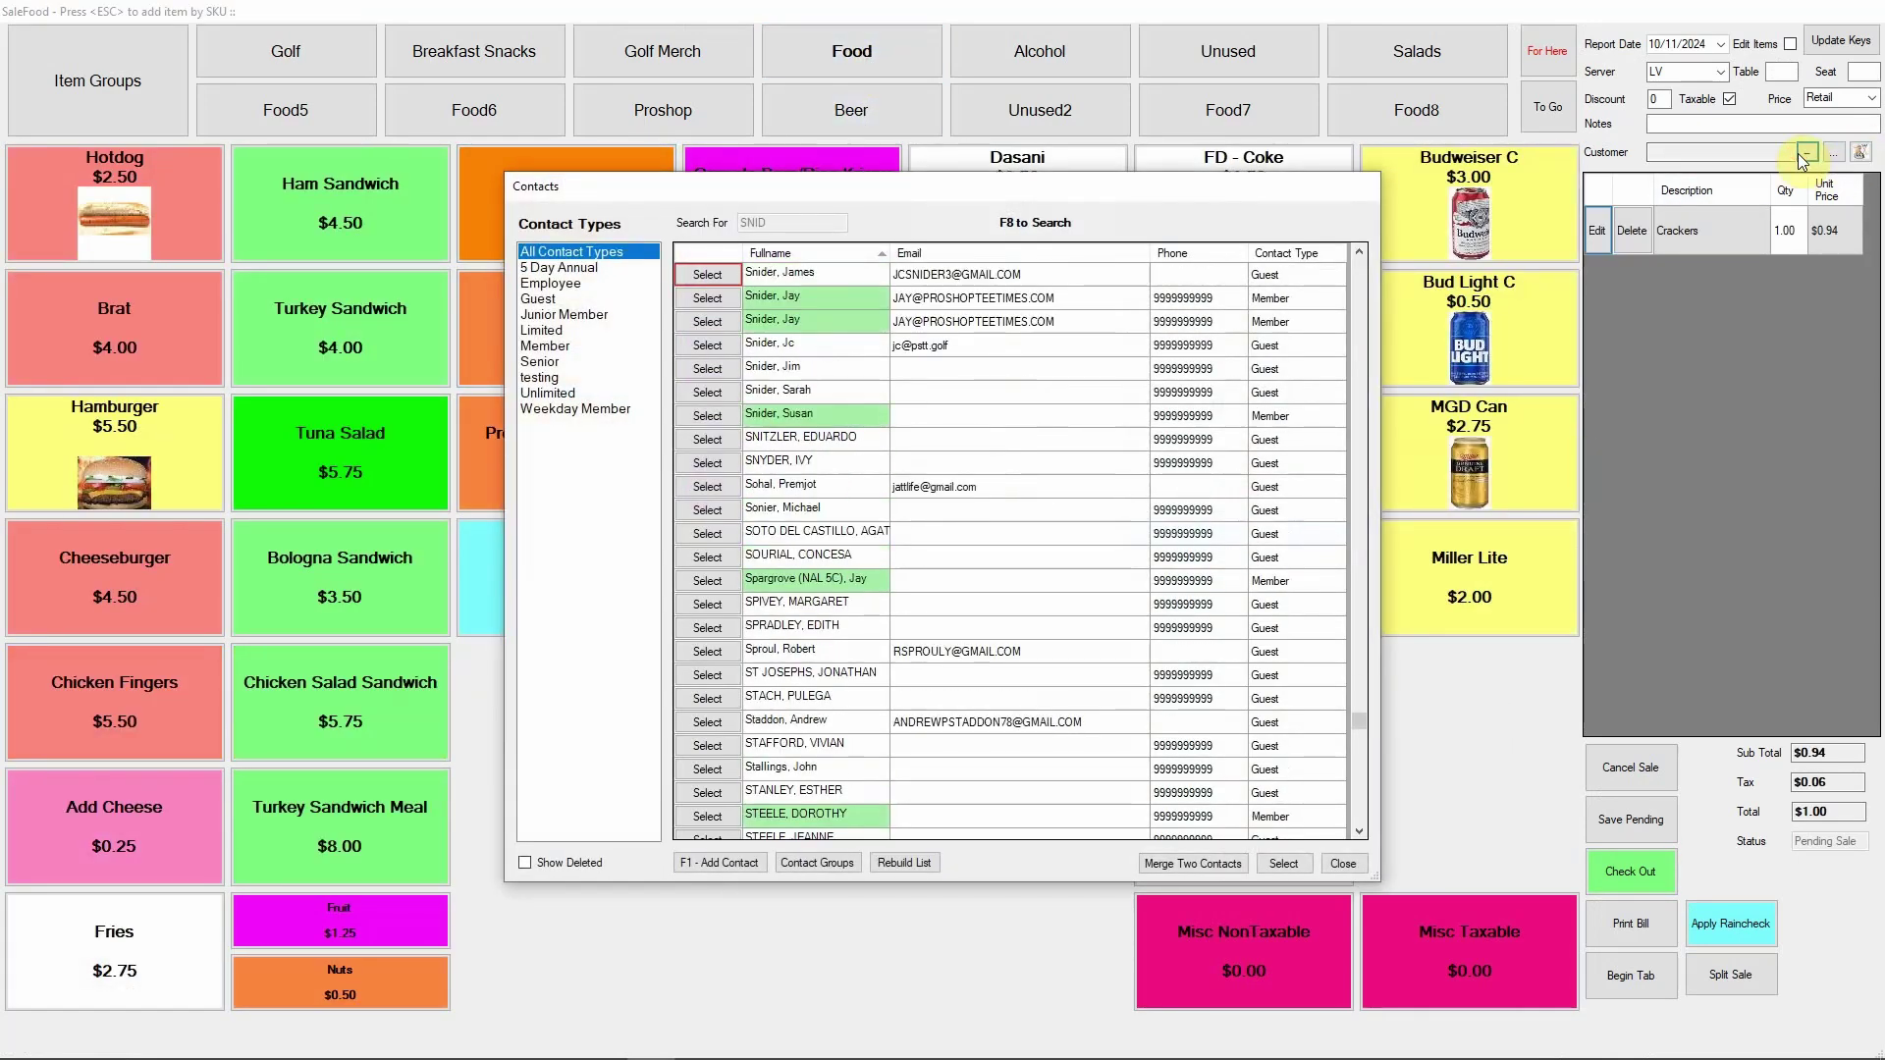
key("Down")
key("Down")
key("Down")
key("Down")
key("Return")
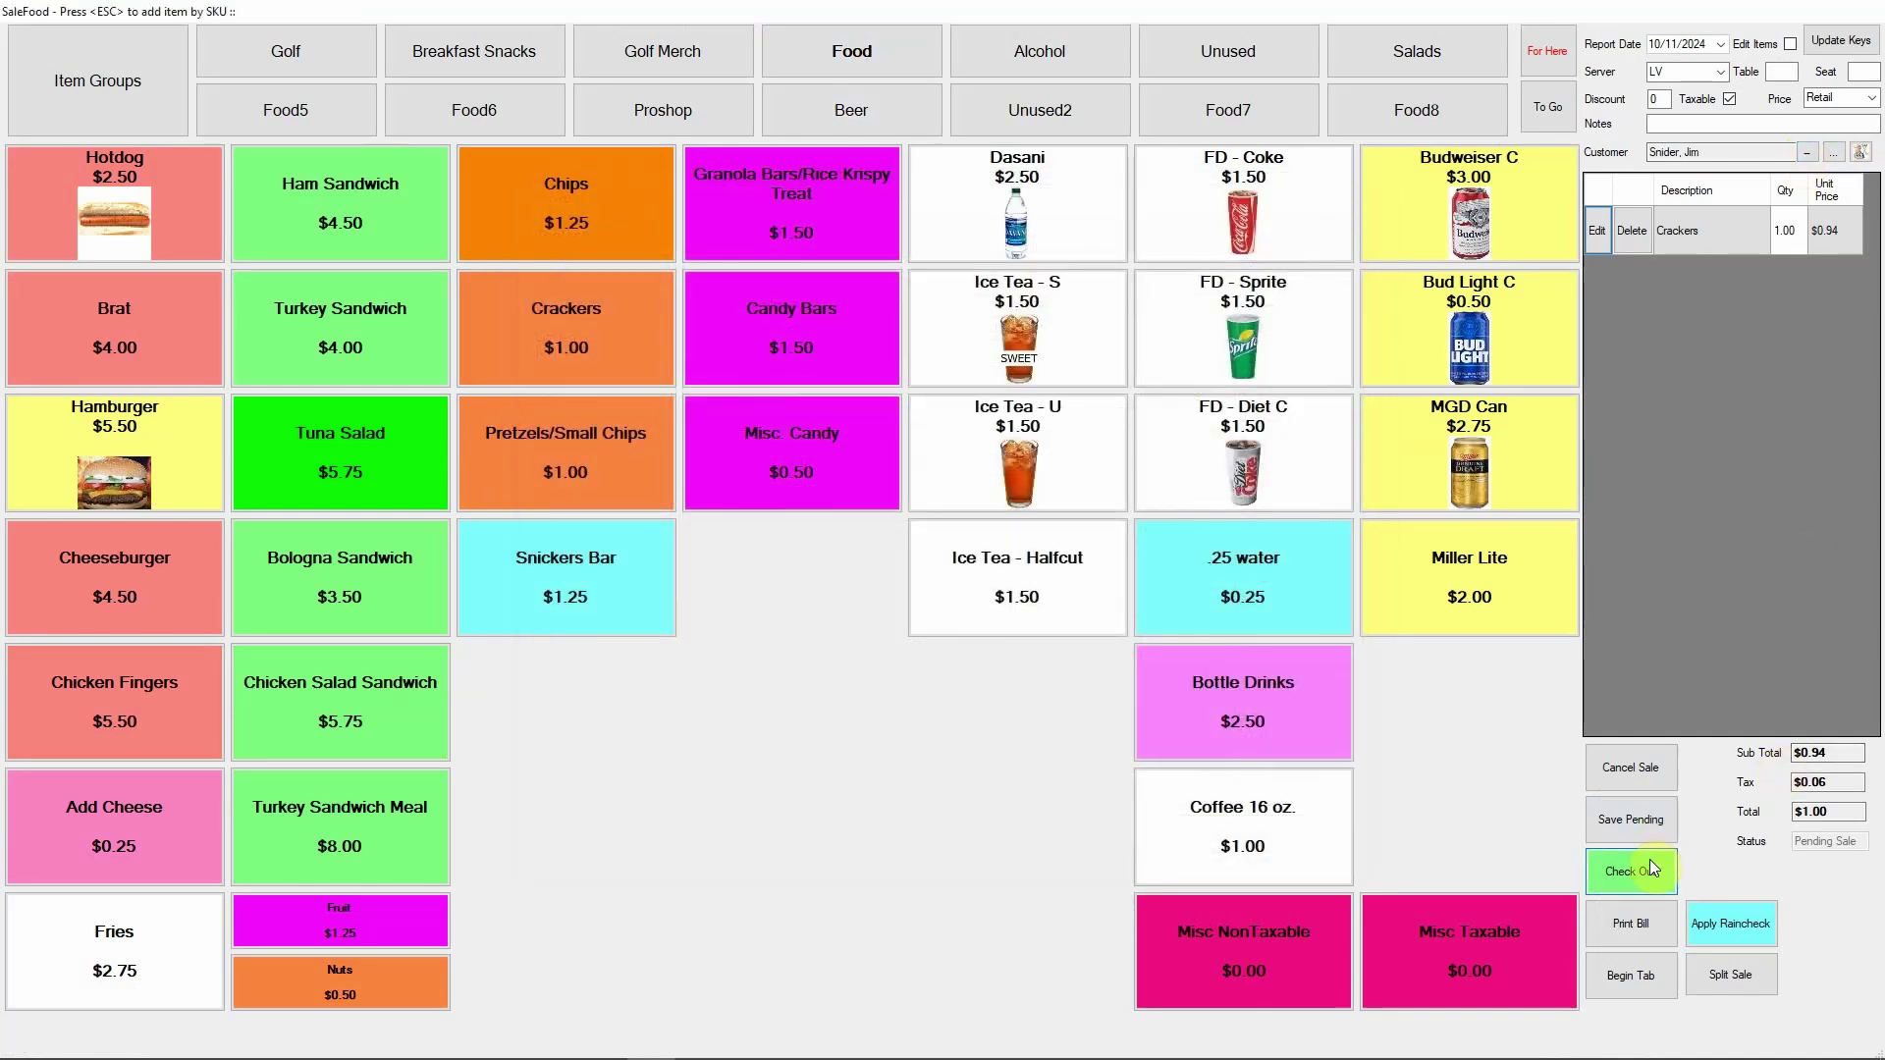
left_click(1649, 858)
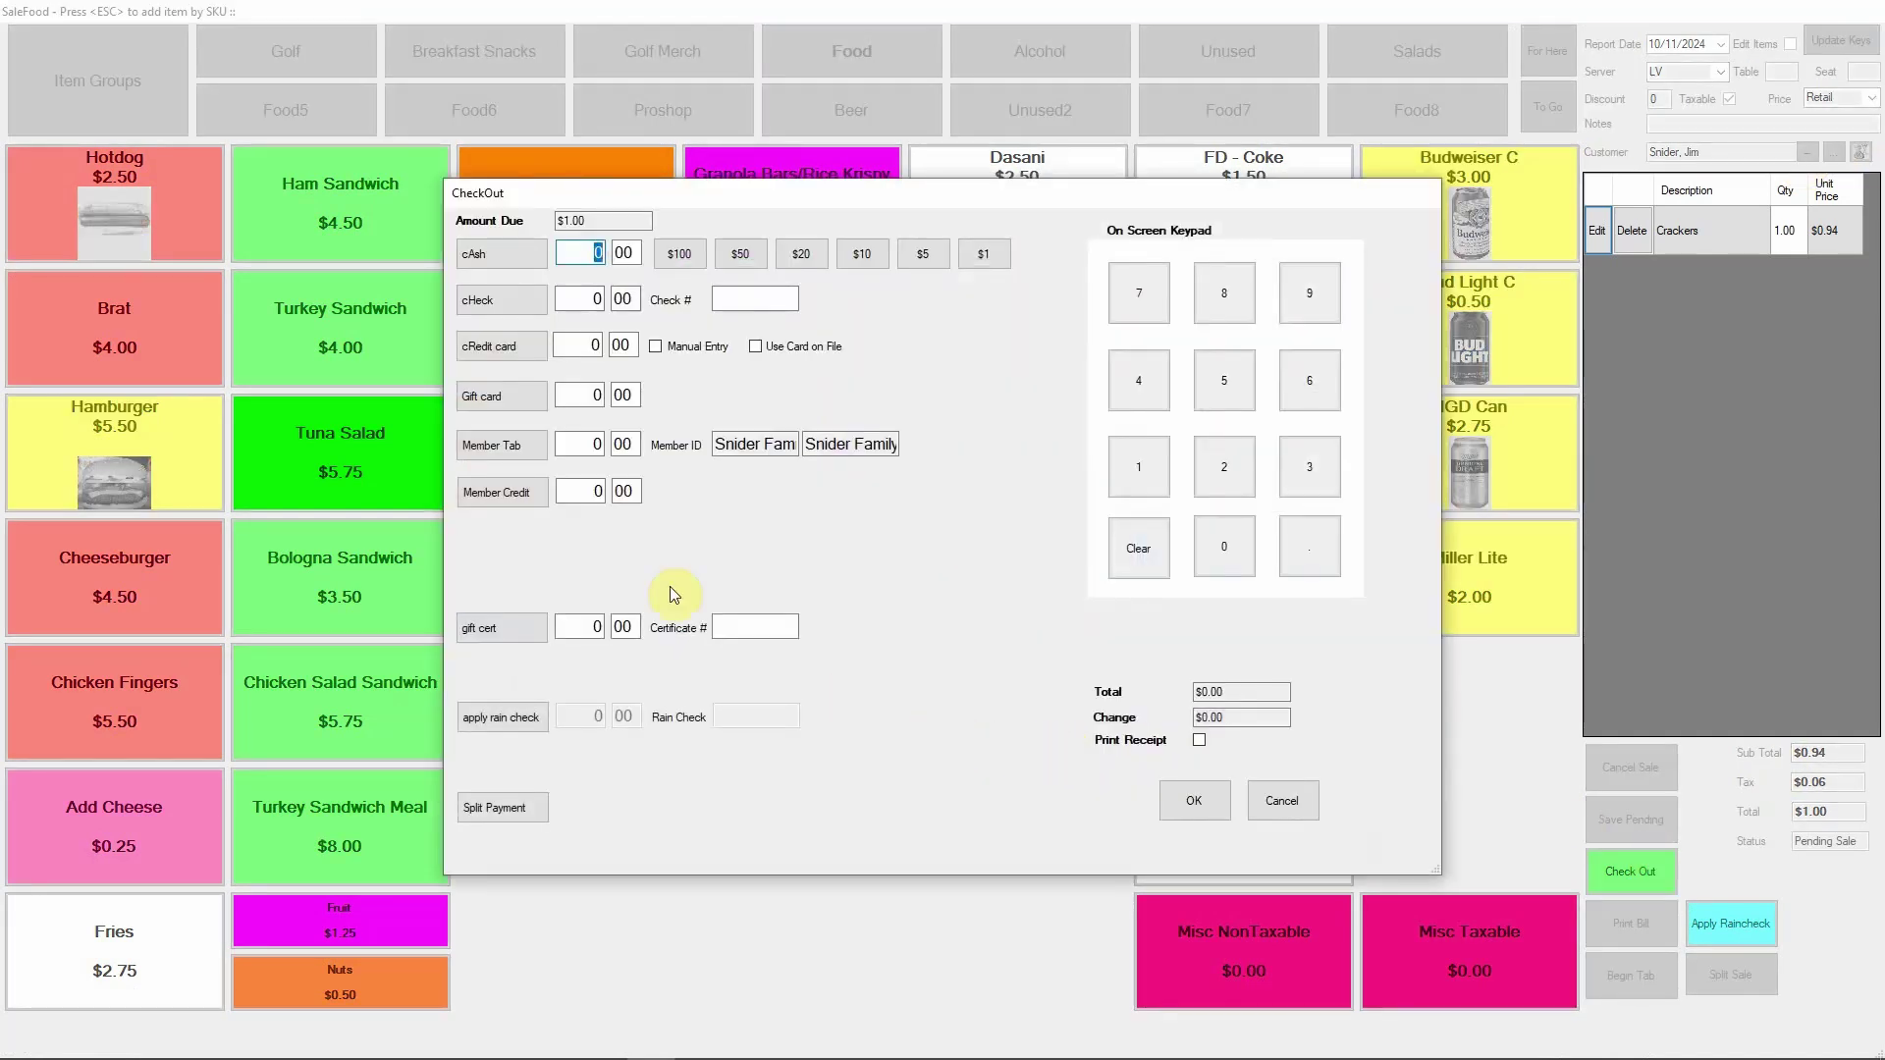
left_click(518, 492)
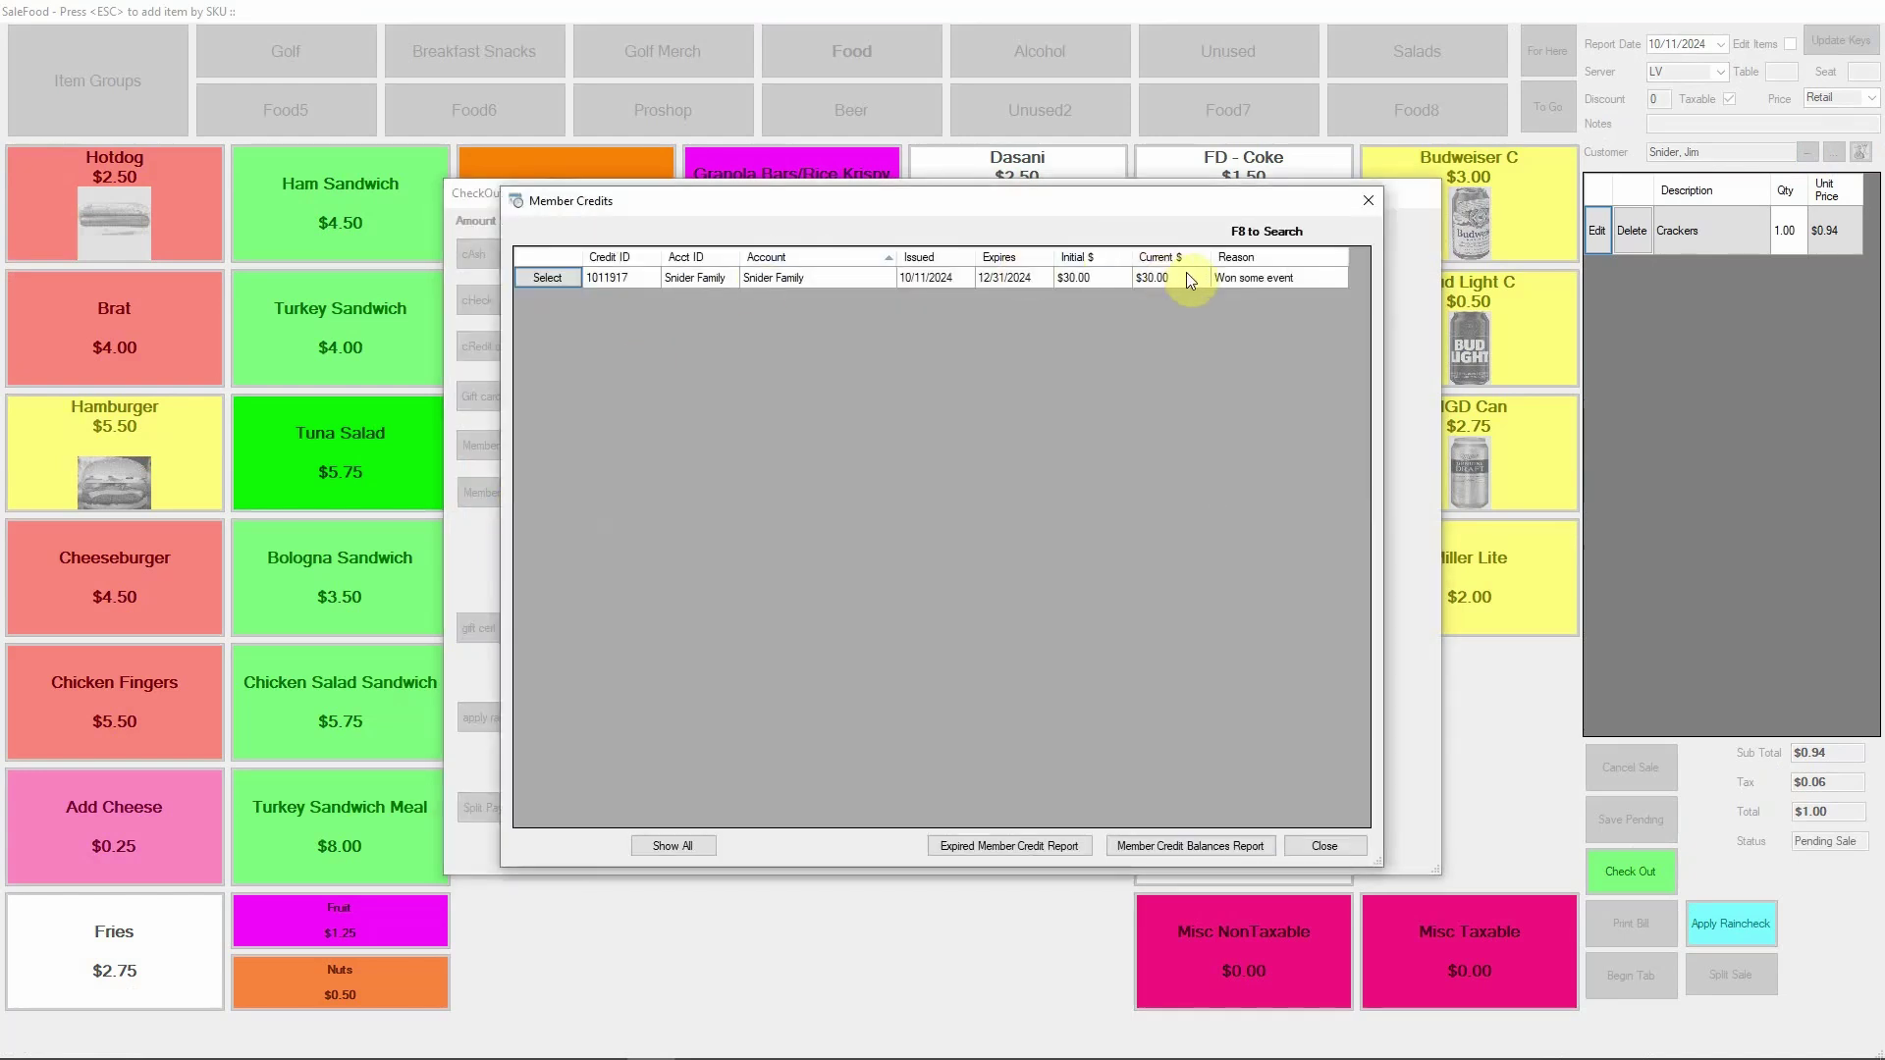
left_click(565, 276)
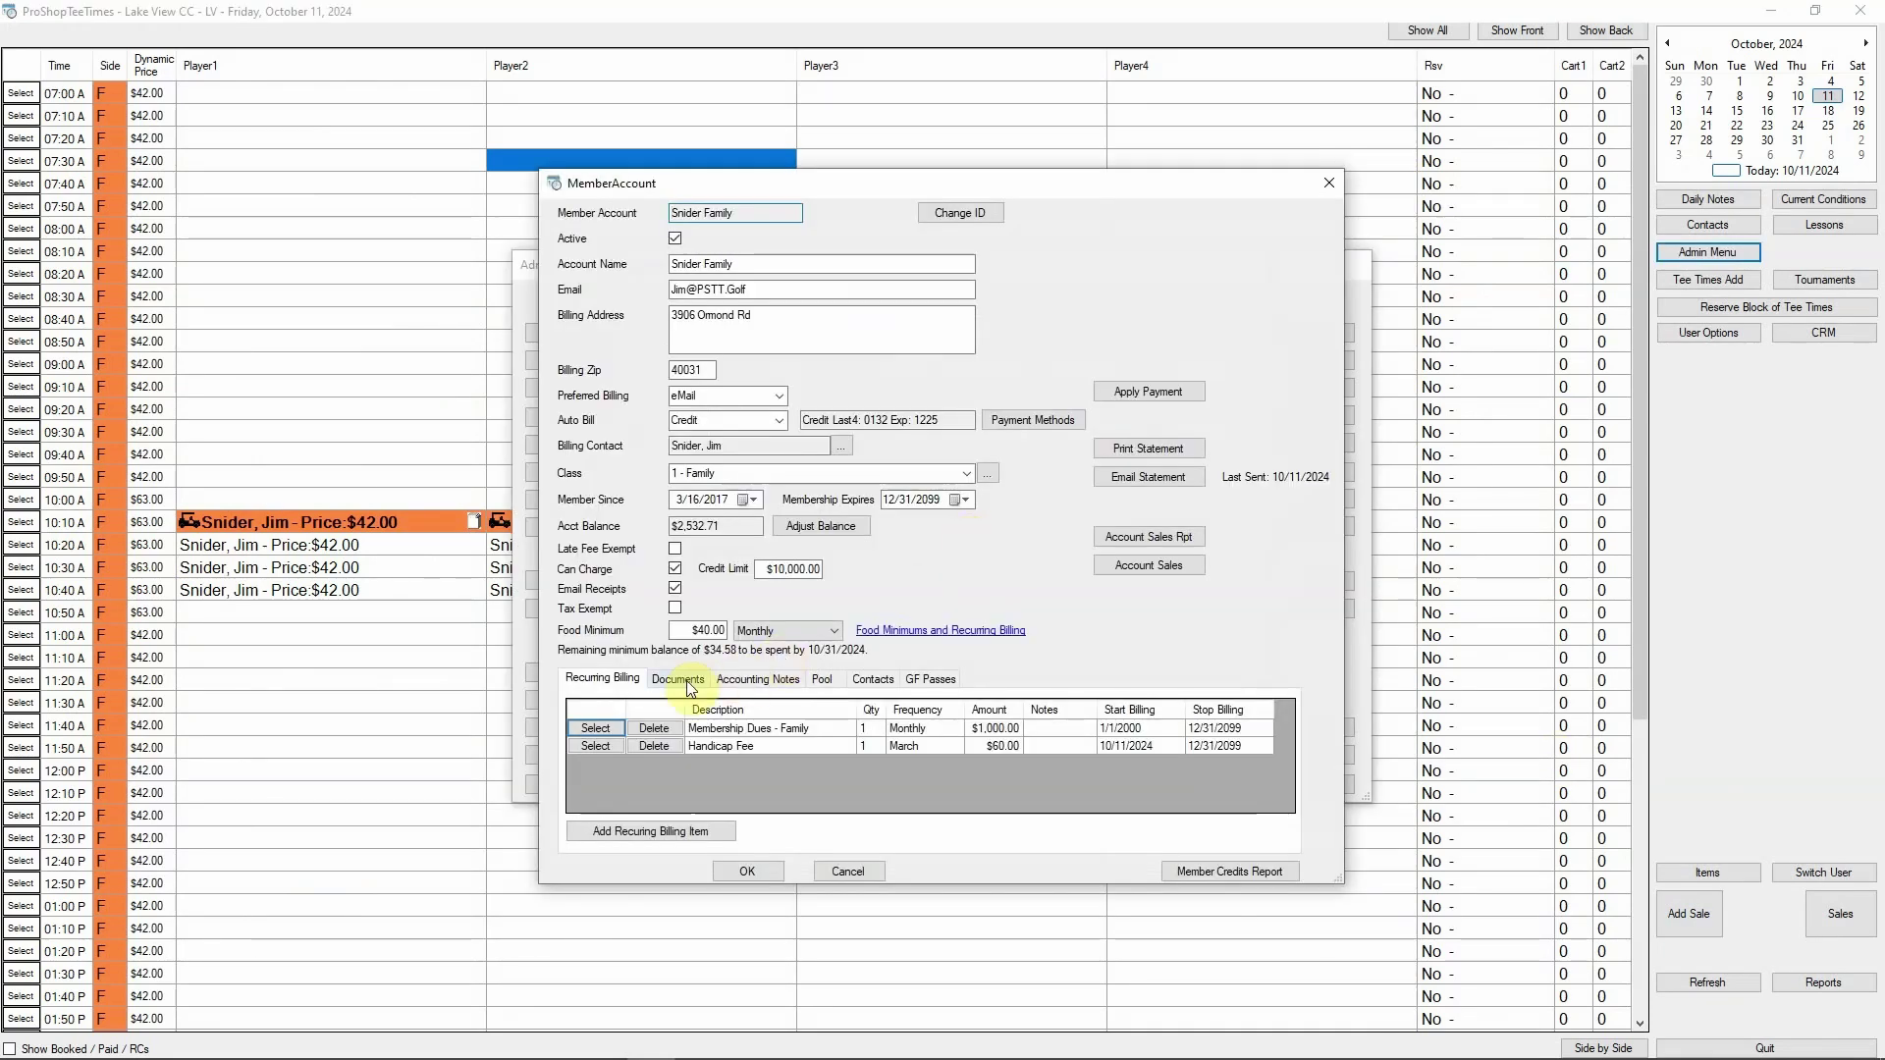
Review the account's documents and left-align the 'Some TEST' accounting note
left_click(685, 681)
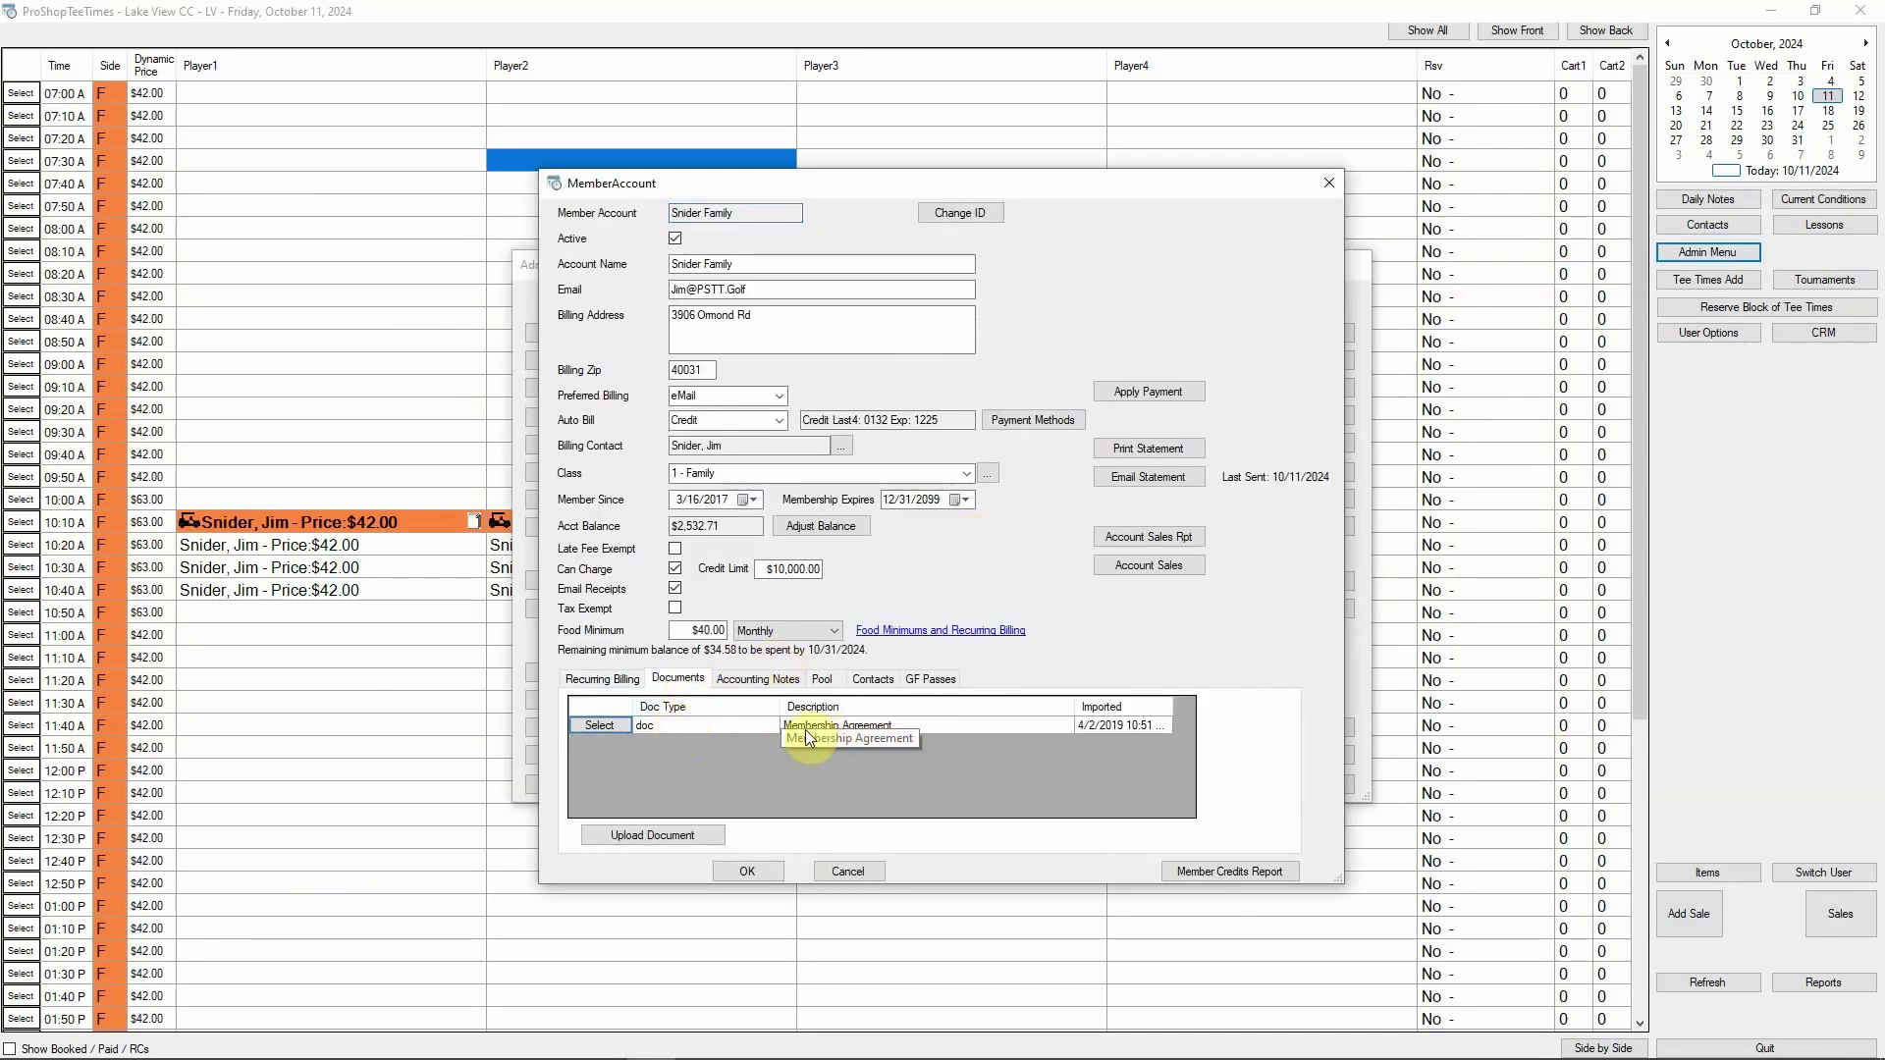
left_click(749, 678)
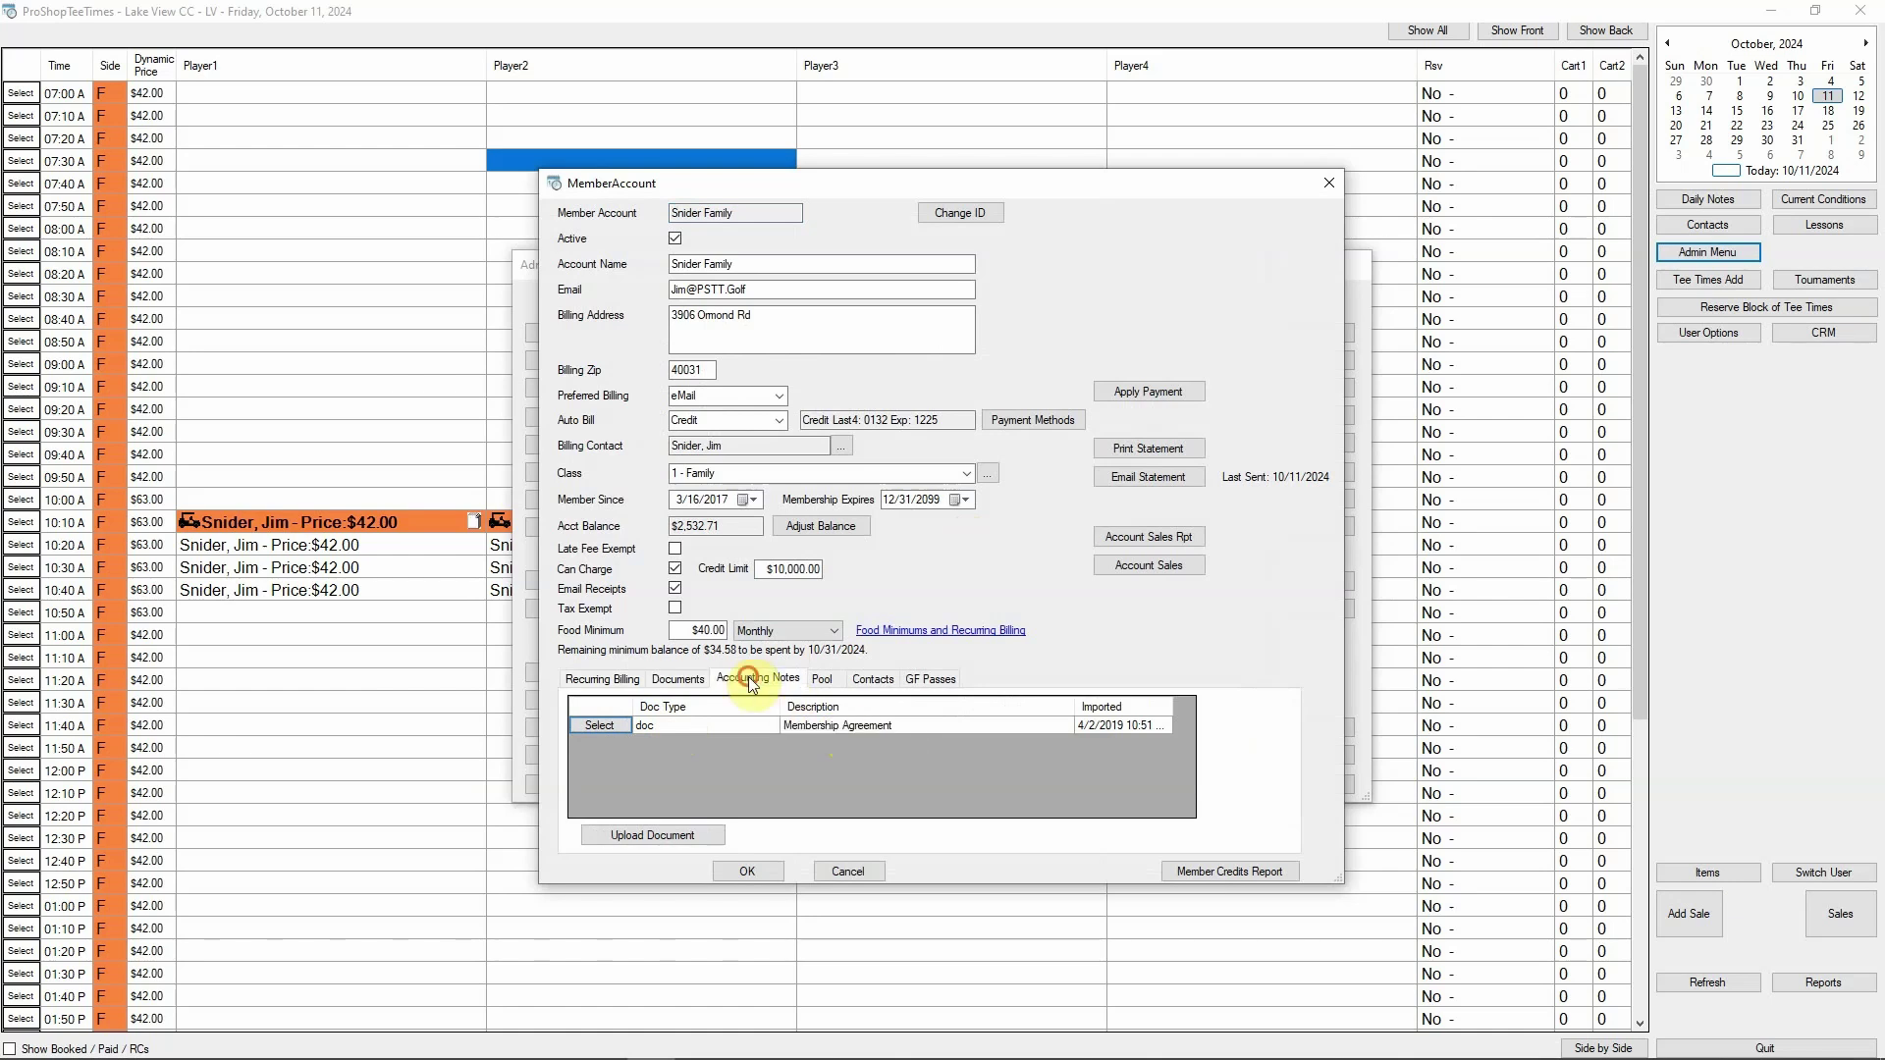
left_click_drag(896, 730, 976, 731)
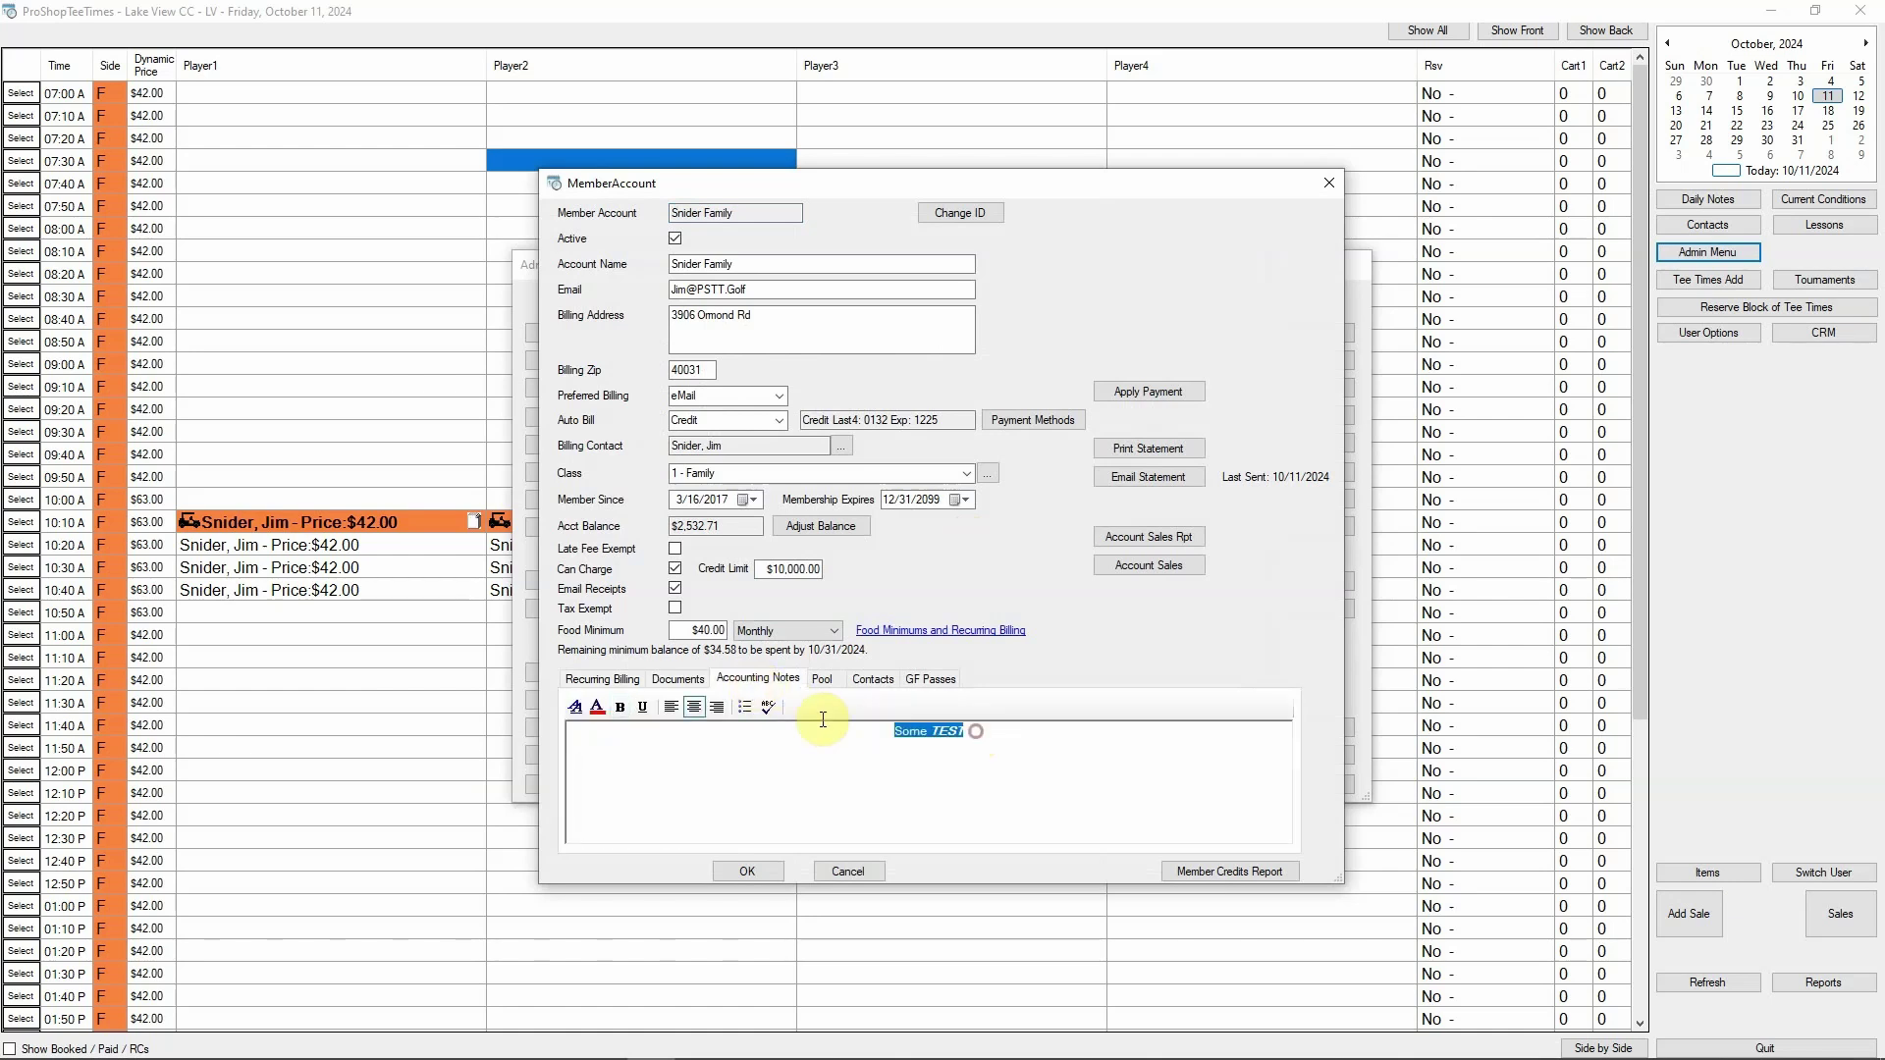
left_click(671, 707)
Add the pool note 'Notes for lifeguards to see.' and review the account's contacts and GF passes
left_click(822, 678)
type("Notes for")
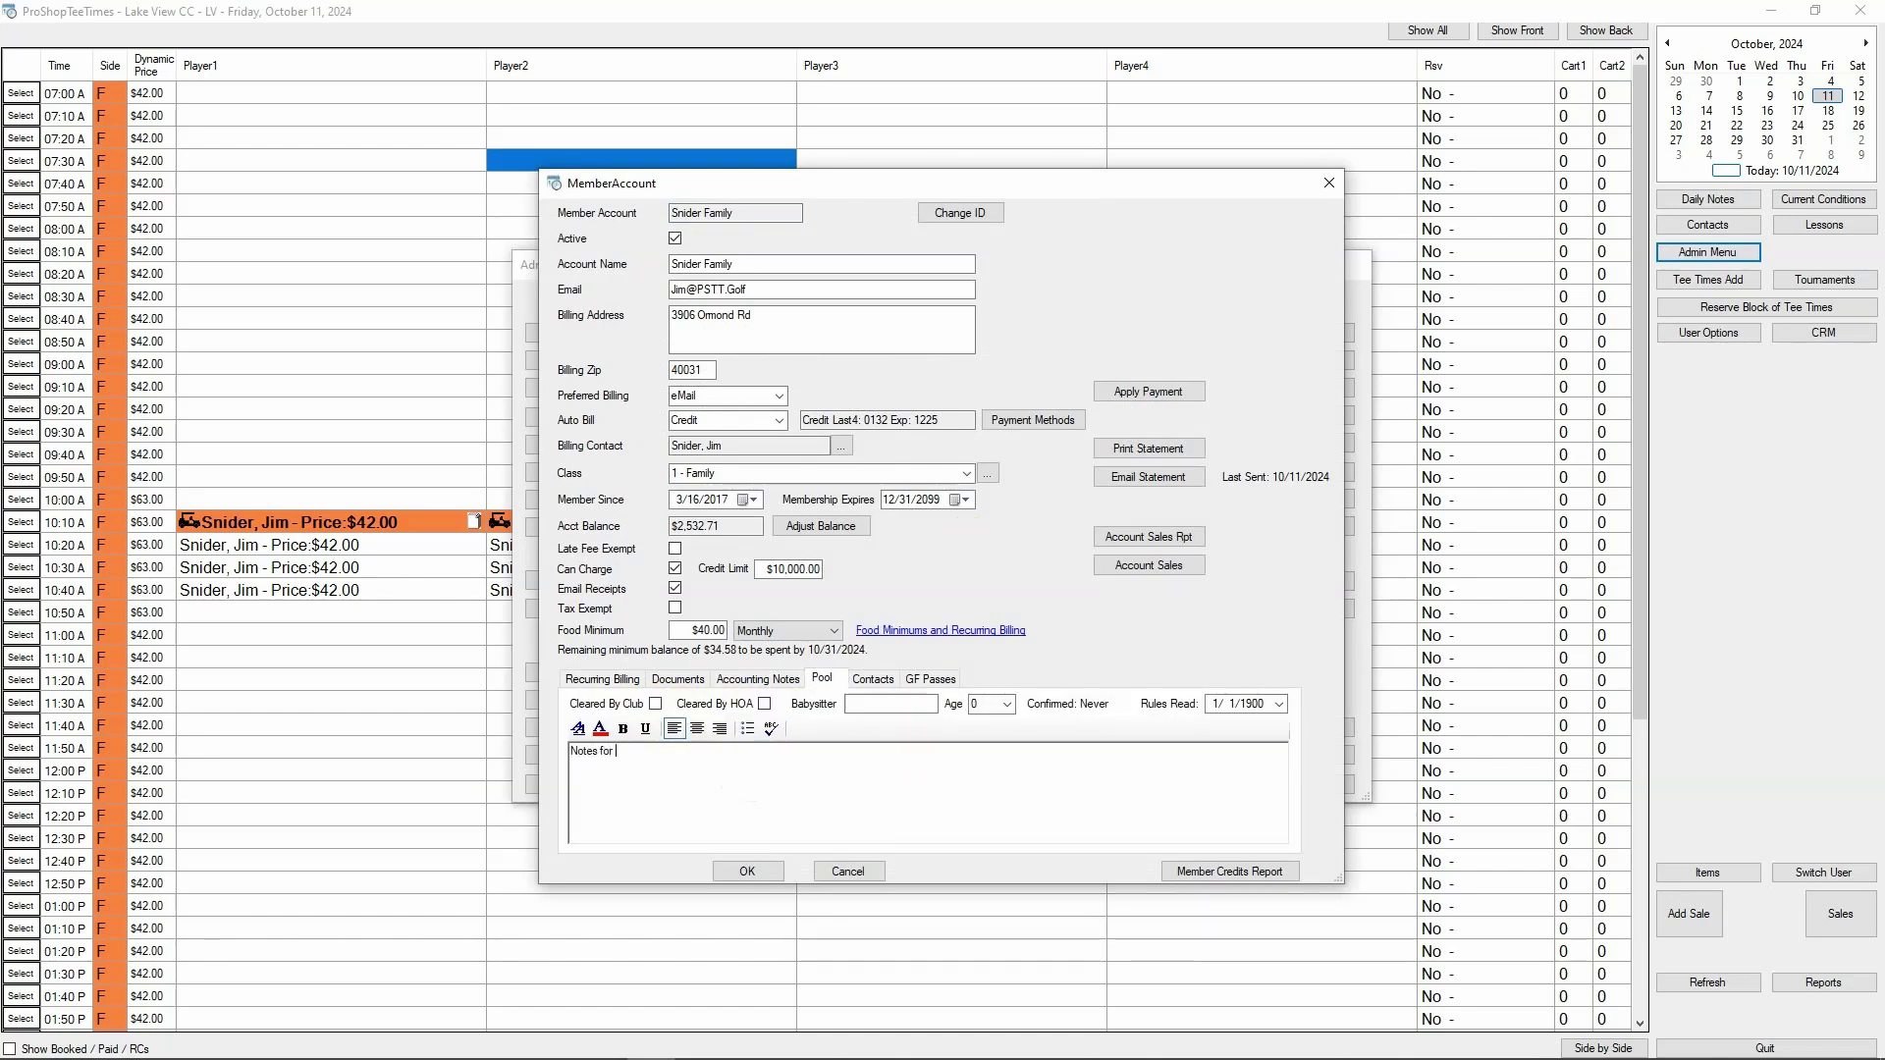
type(" lifeguards to see.")
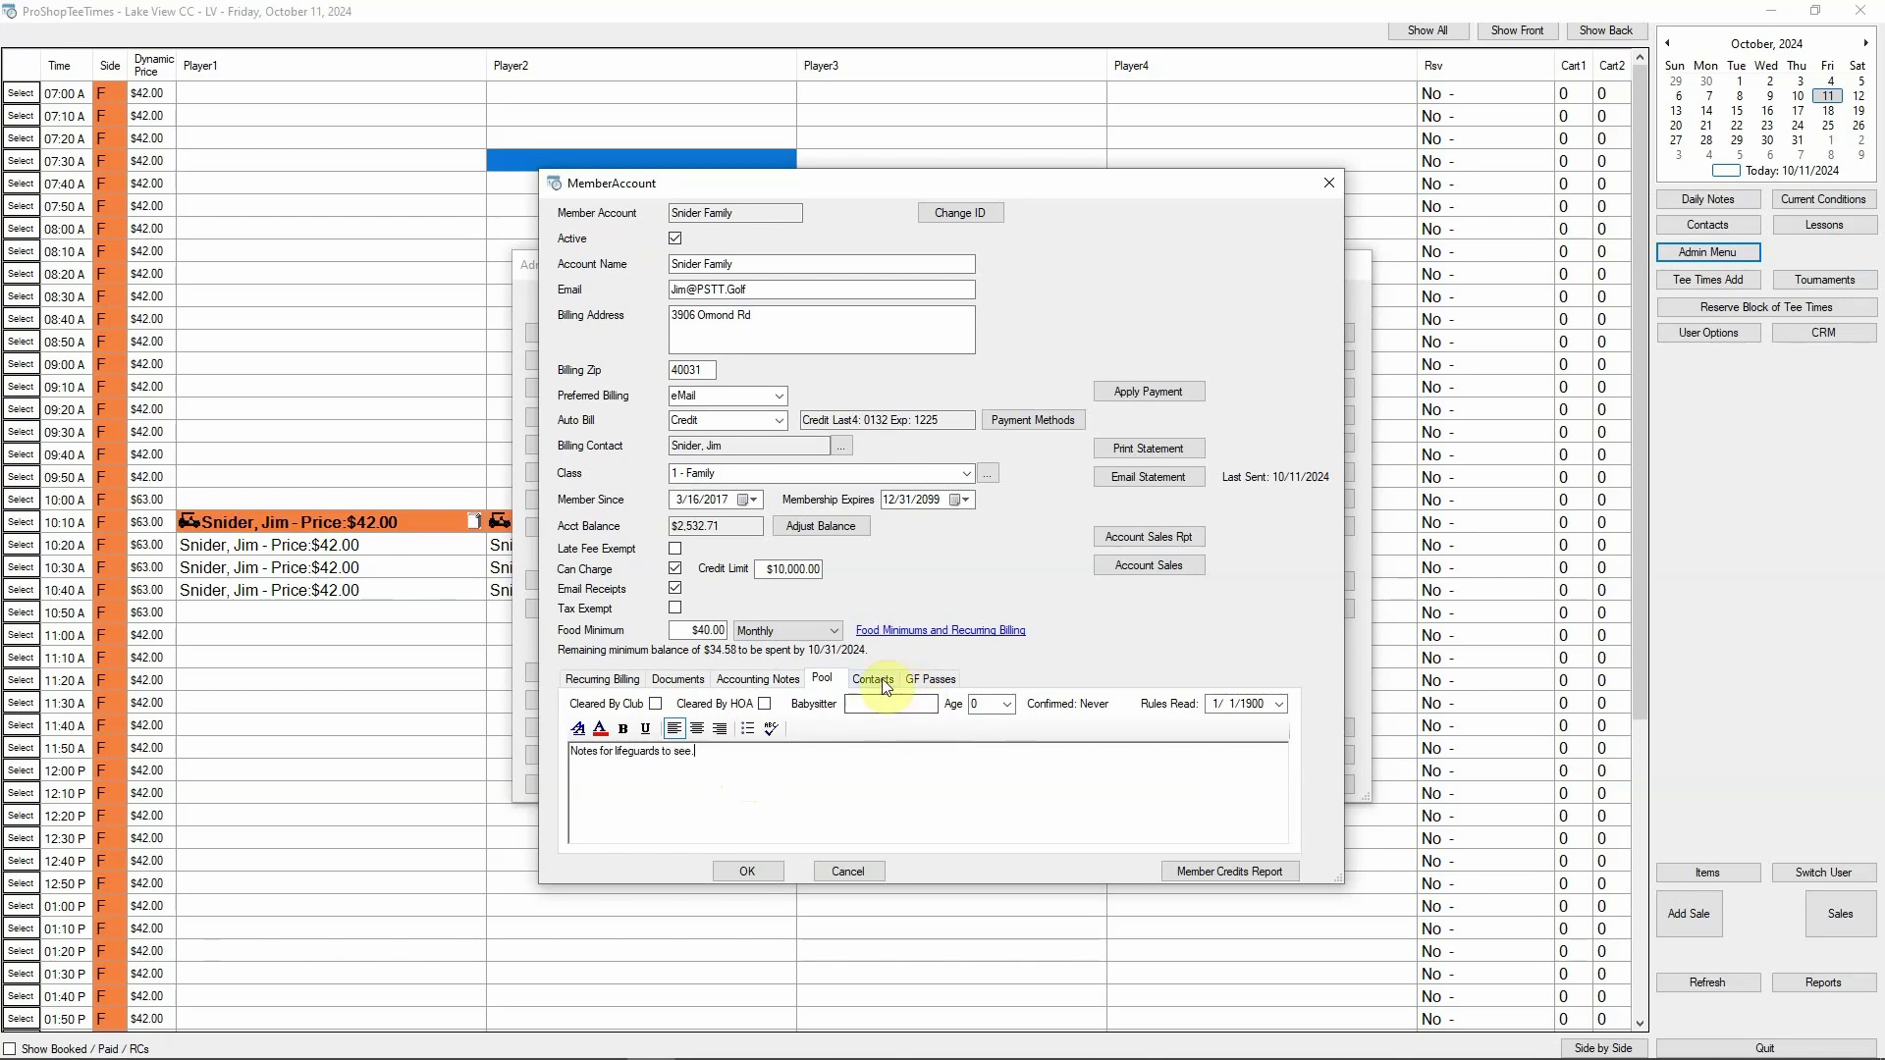
left_click(872, 678)
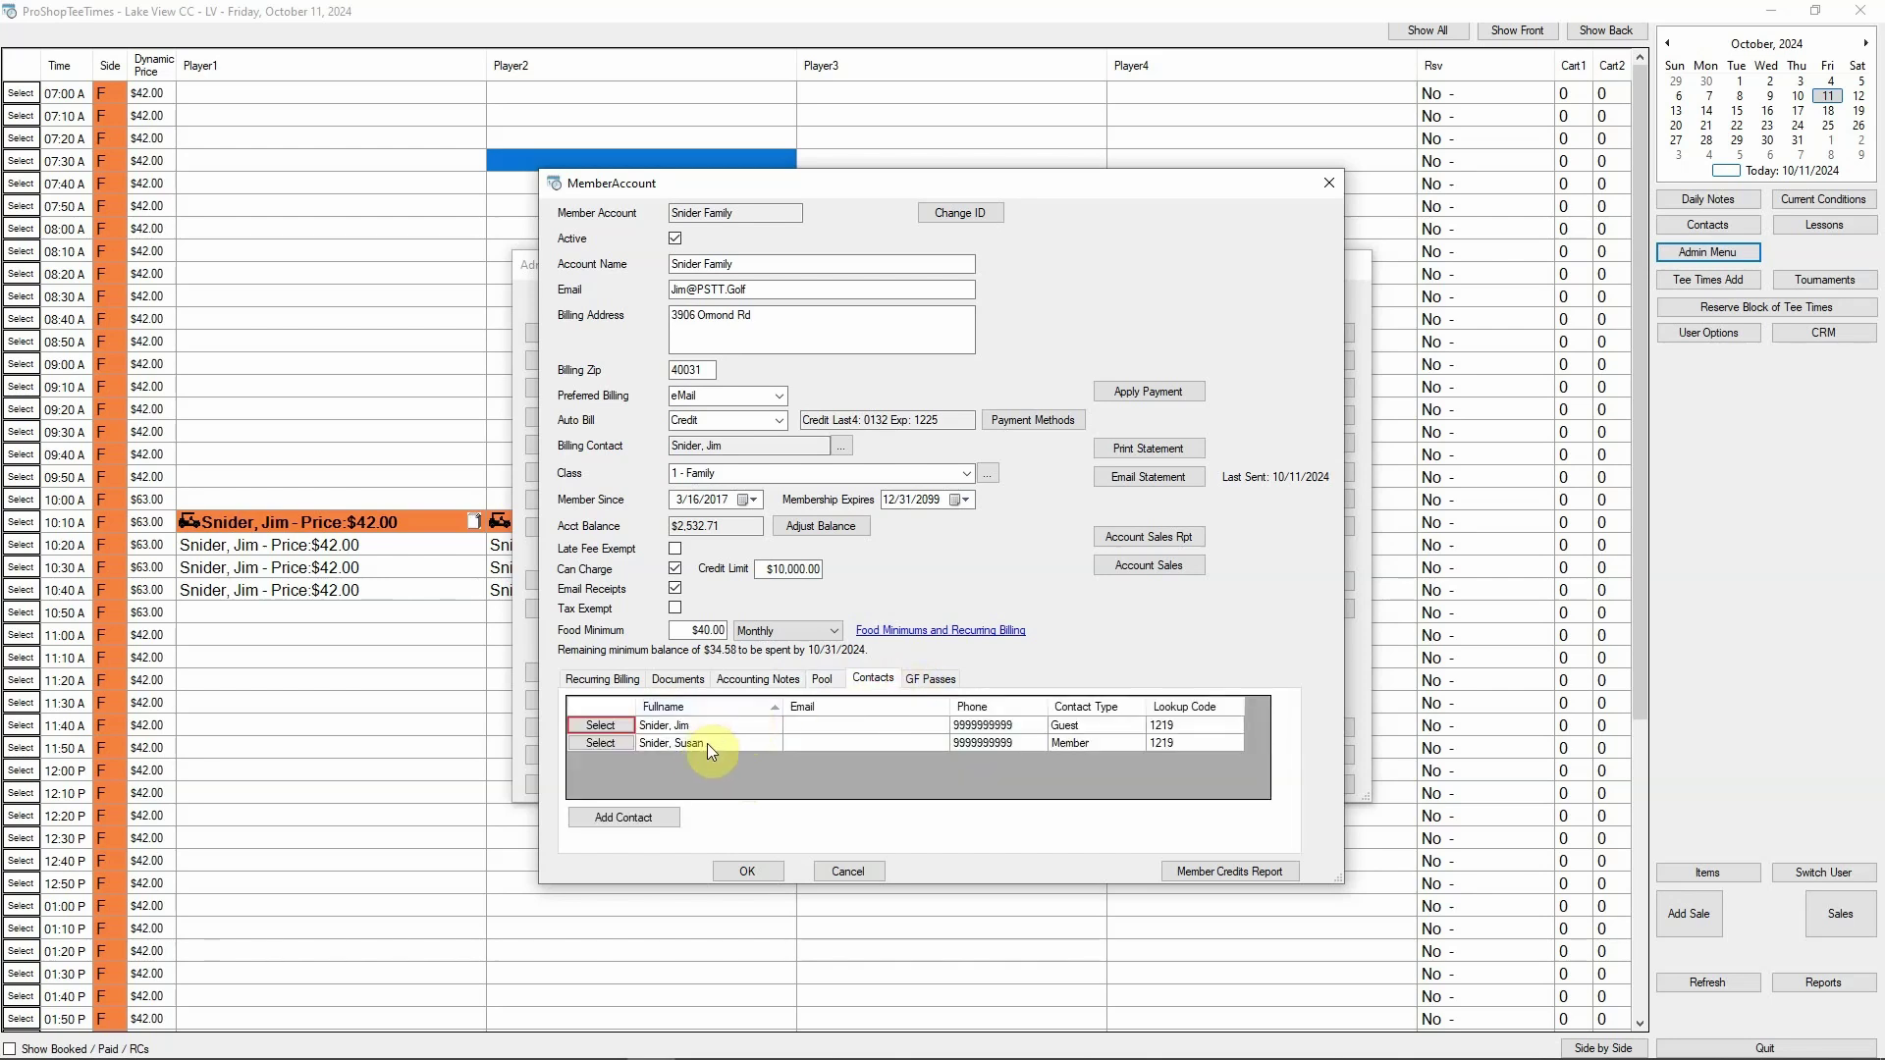
left_click(928, 677)
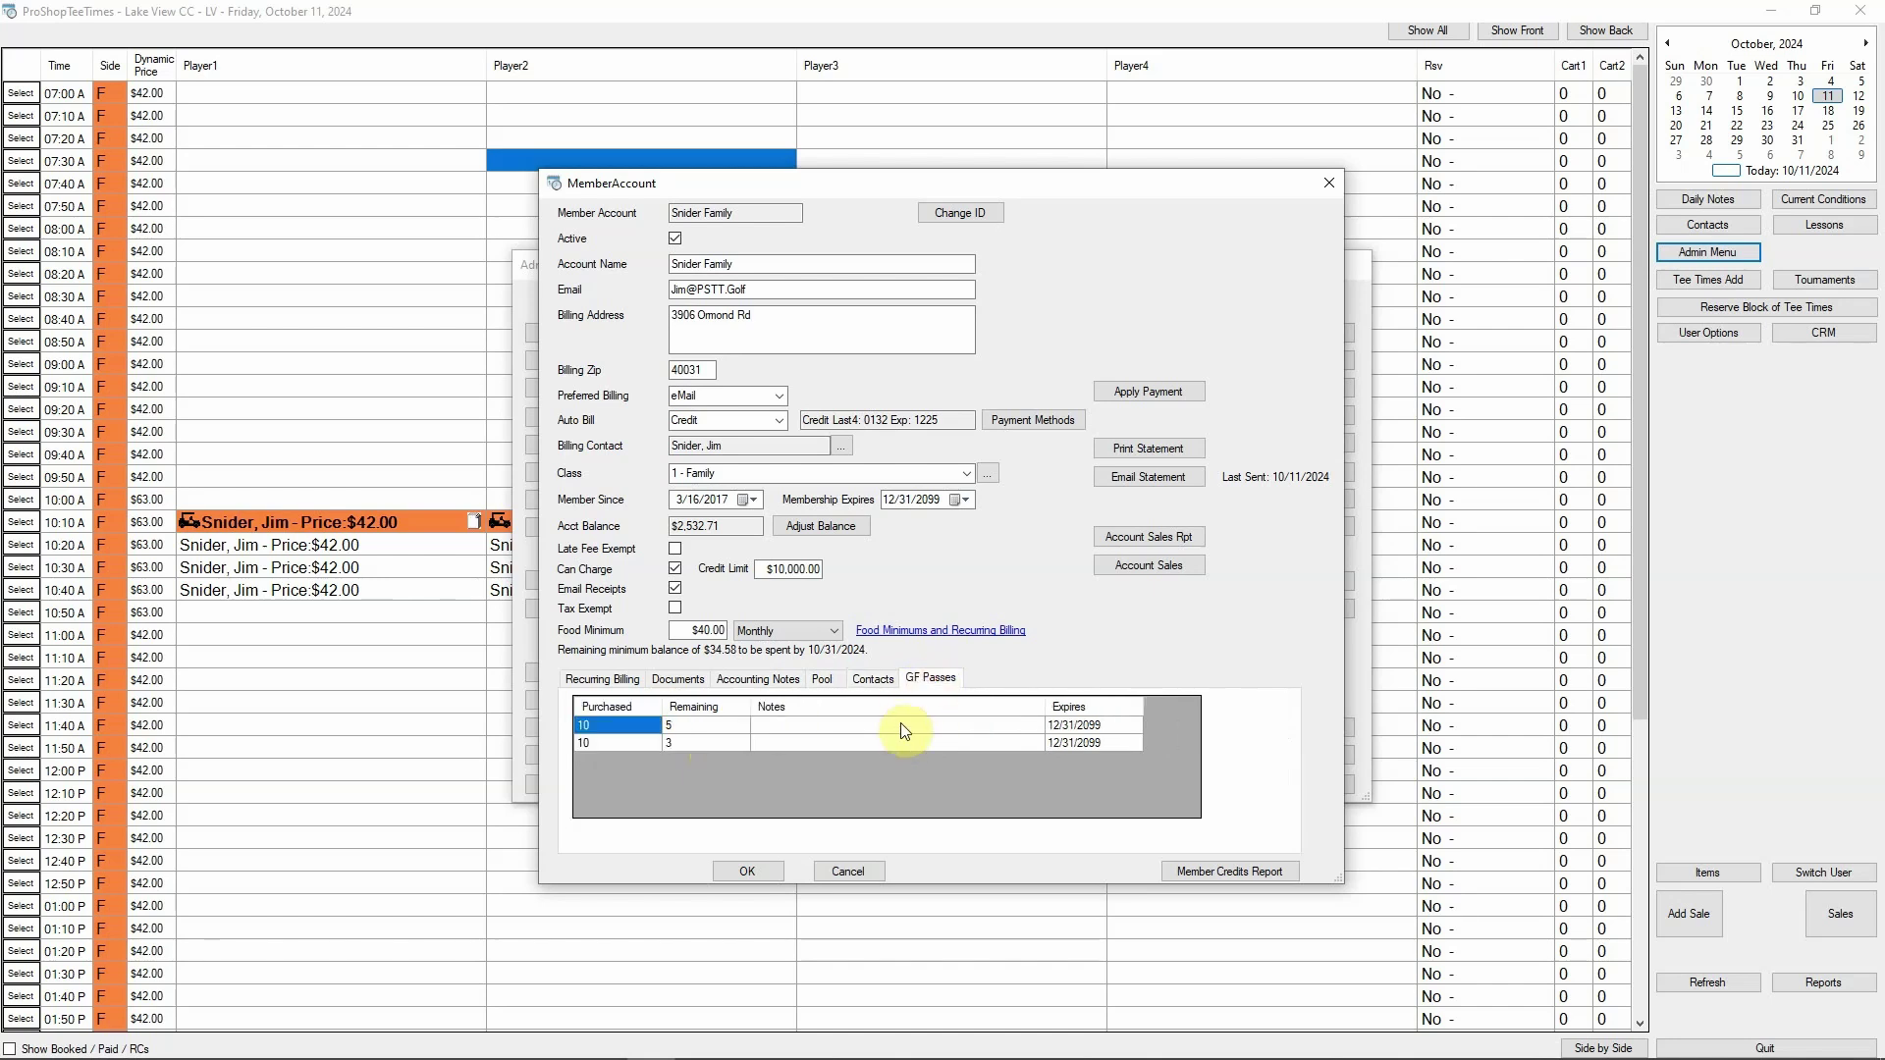